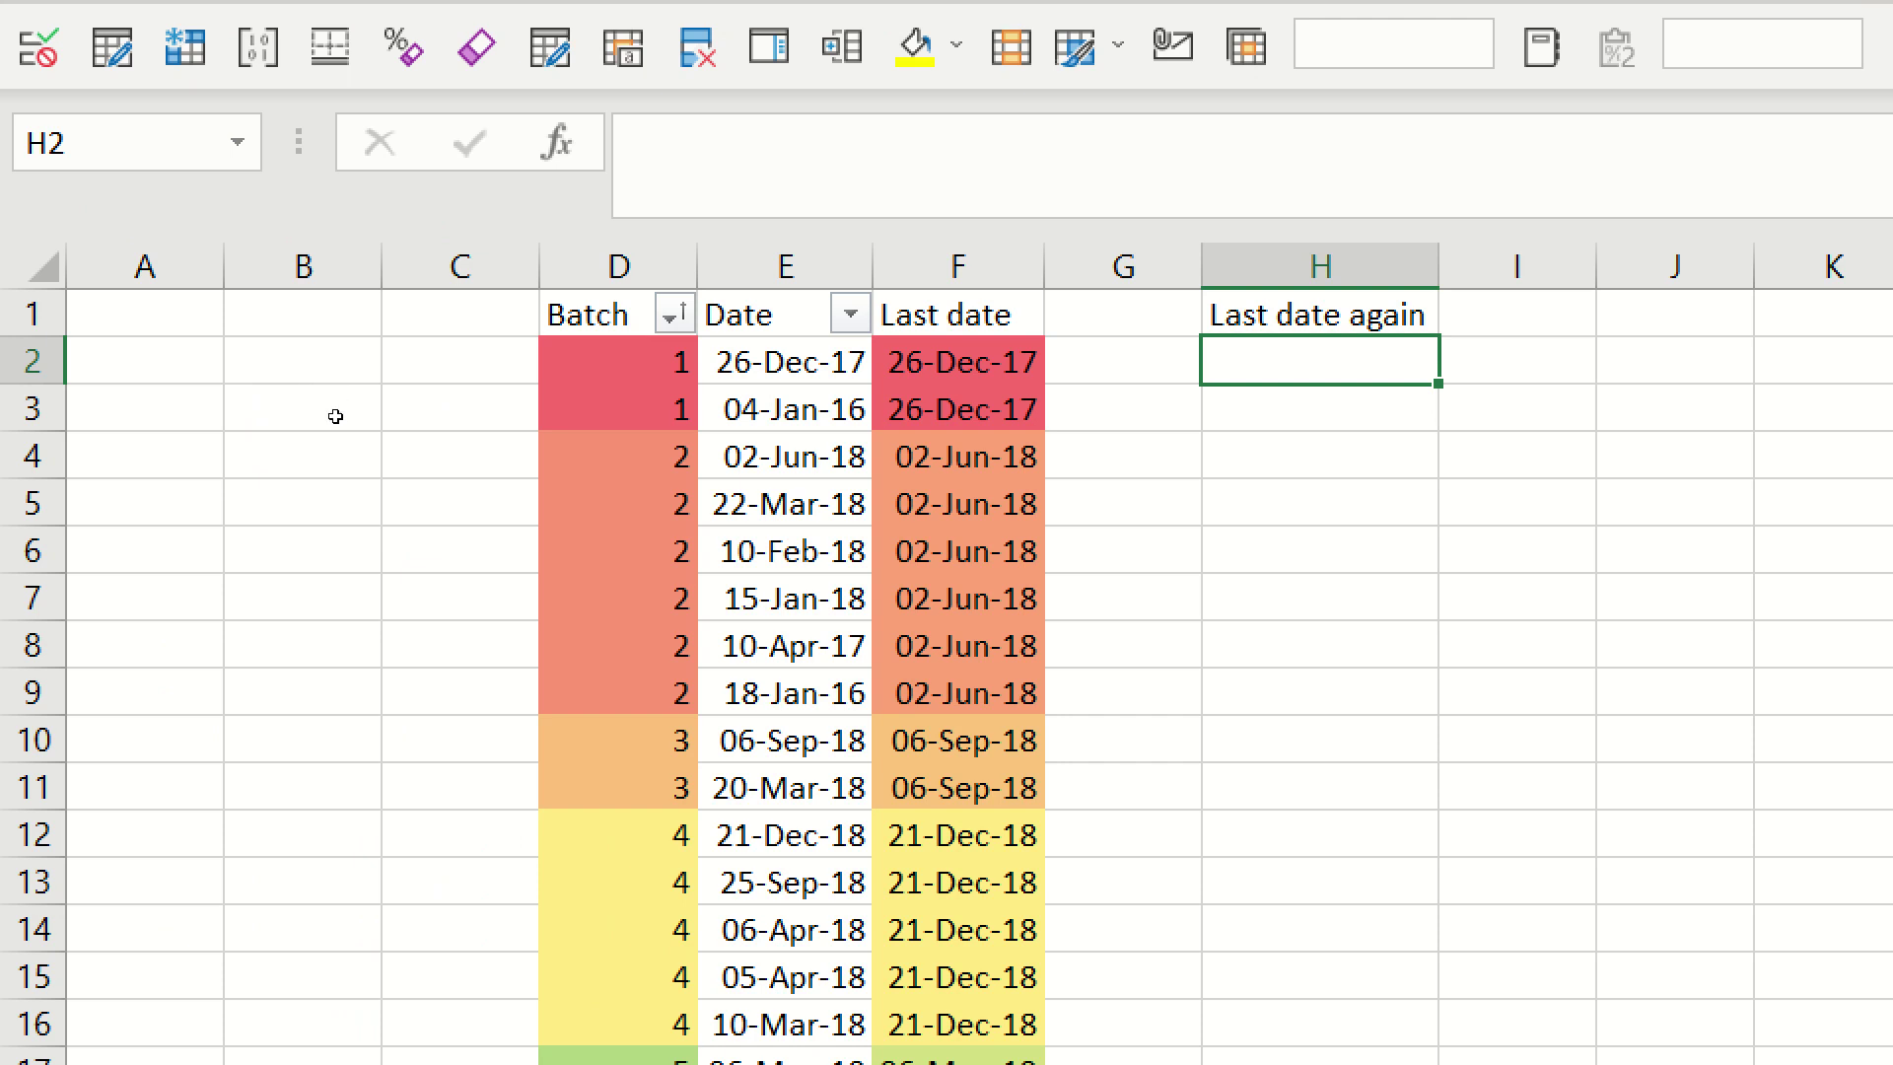
# - Review the survey dates for batches 1, 2 and 4 and their MAXIFS Last date values
pyautogui.press('Left')
pyautogui.press('Left')
pyautogui.press('Left')
pyautogui.press('Down')
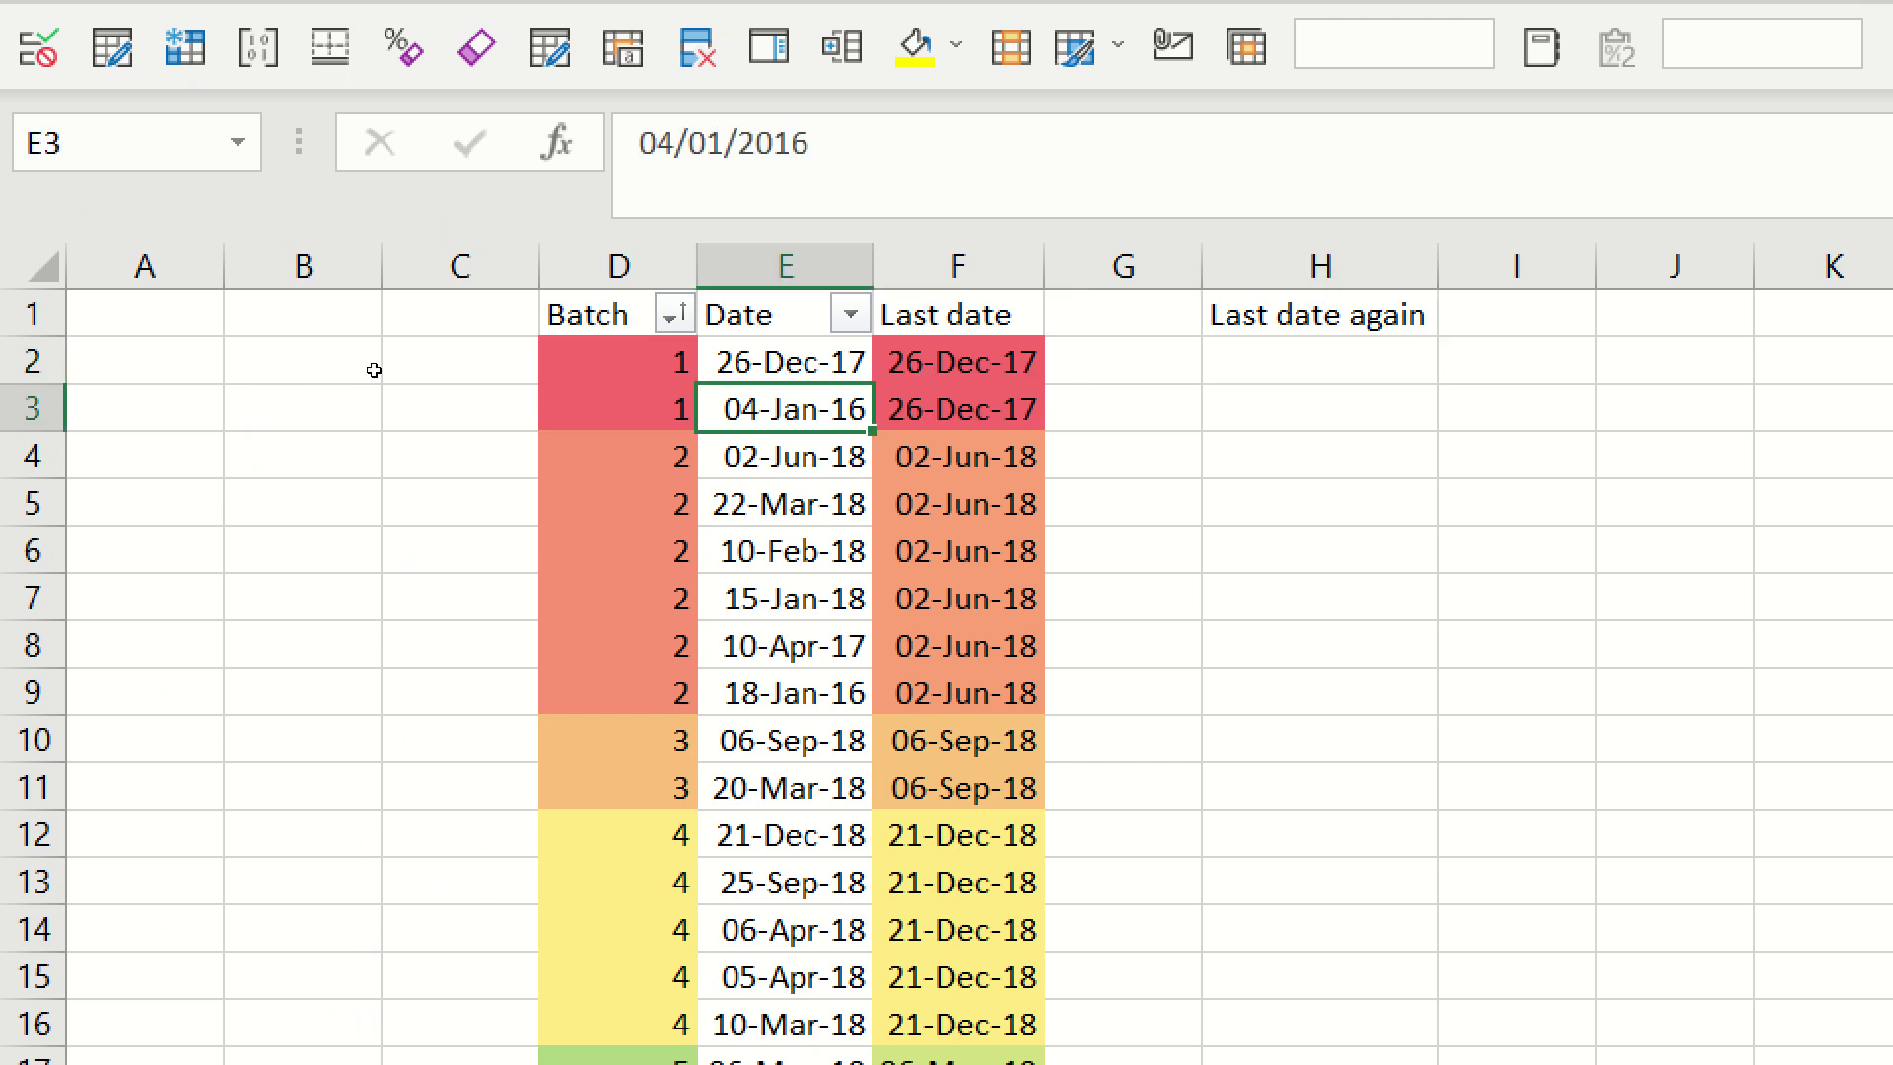
pyautogui.press('Up')
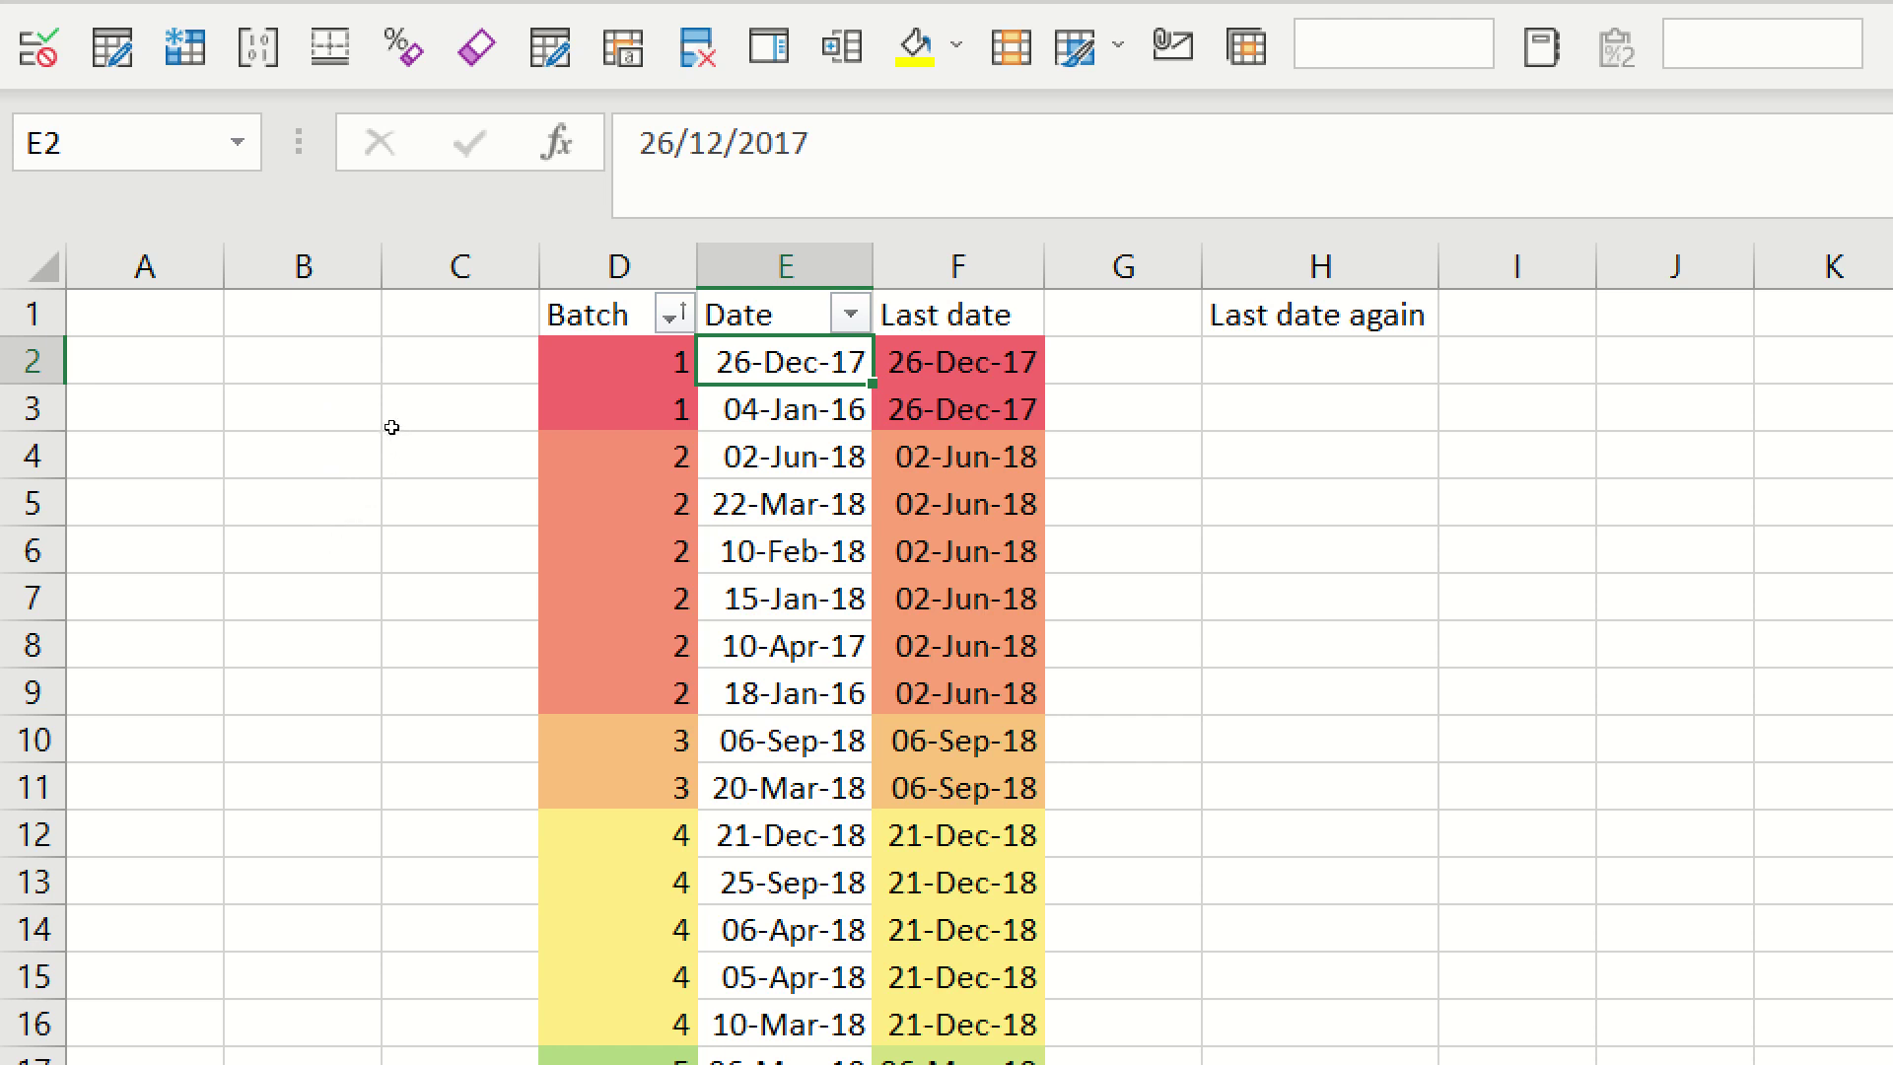
pyautogui.press('Down')
pyautogui.press('Down')
pyautogui.press('Down')
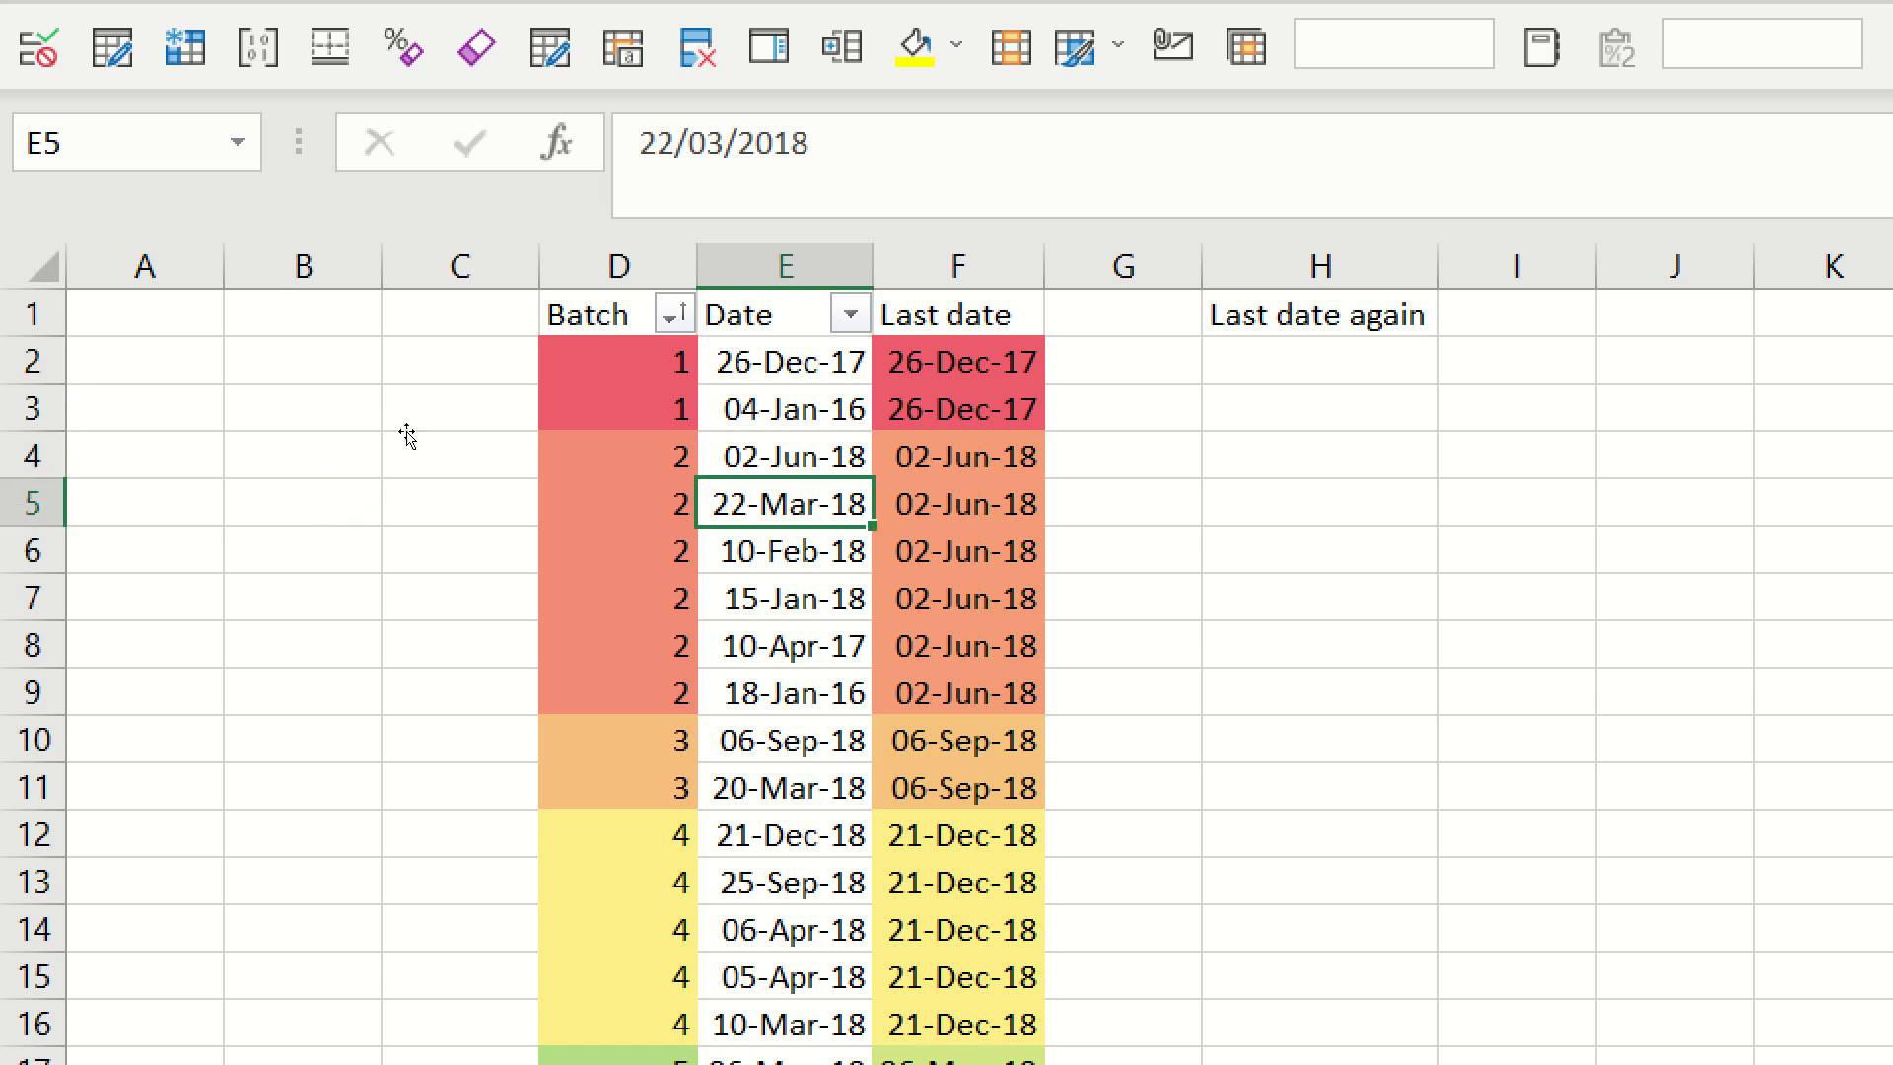
pyautogui.press('Up')
pyautogui.press('Right')
pyautogui.press('Down')
pyautogui.press('Down')
pyautogui.press('Down')
pyautogui.press('Down')
pyautogui.press('Down')
pyautogui.press('Down')
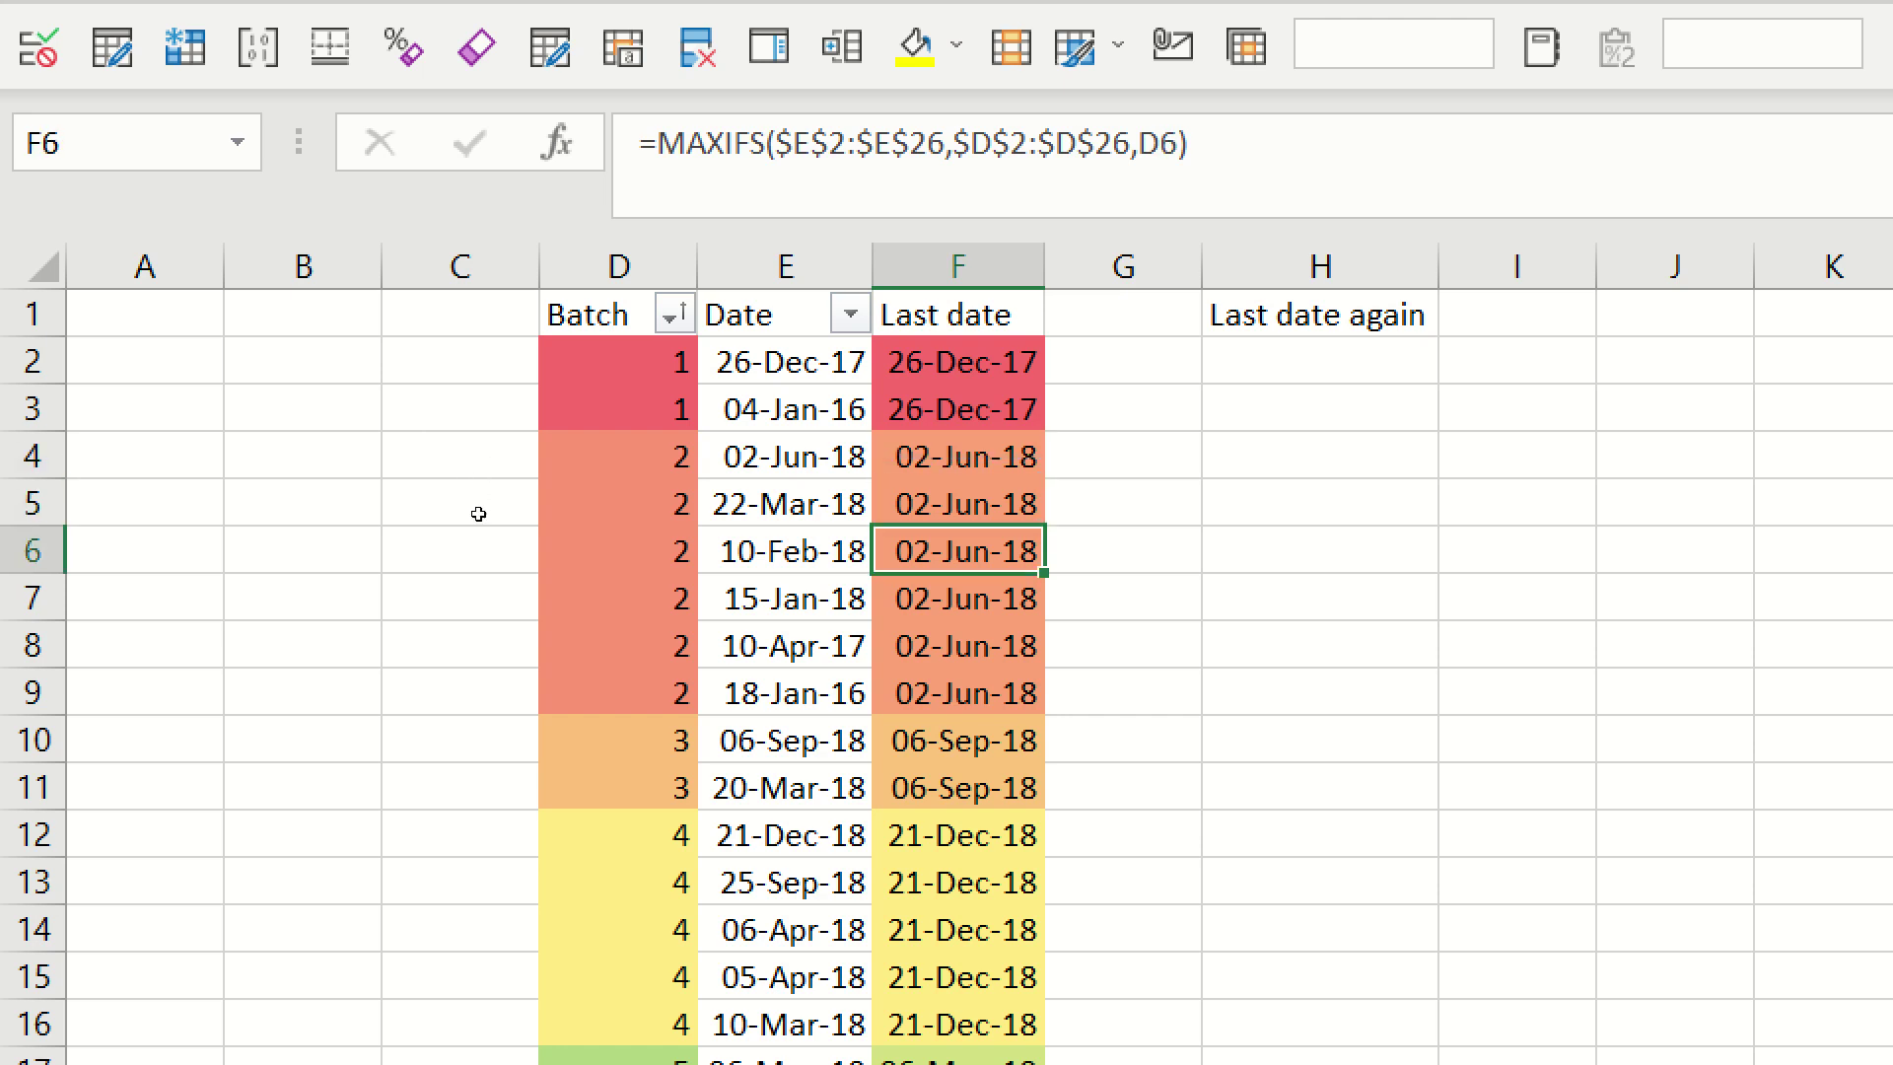
pyautogui.press('Down')
pyautogui.press('Down')
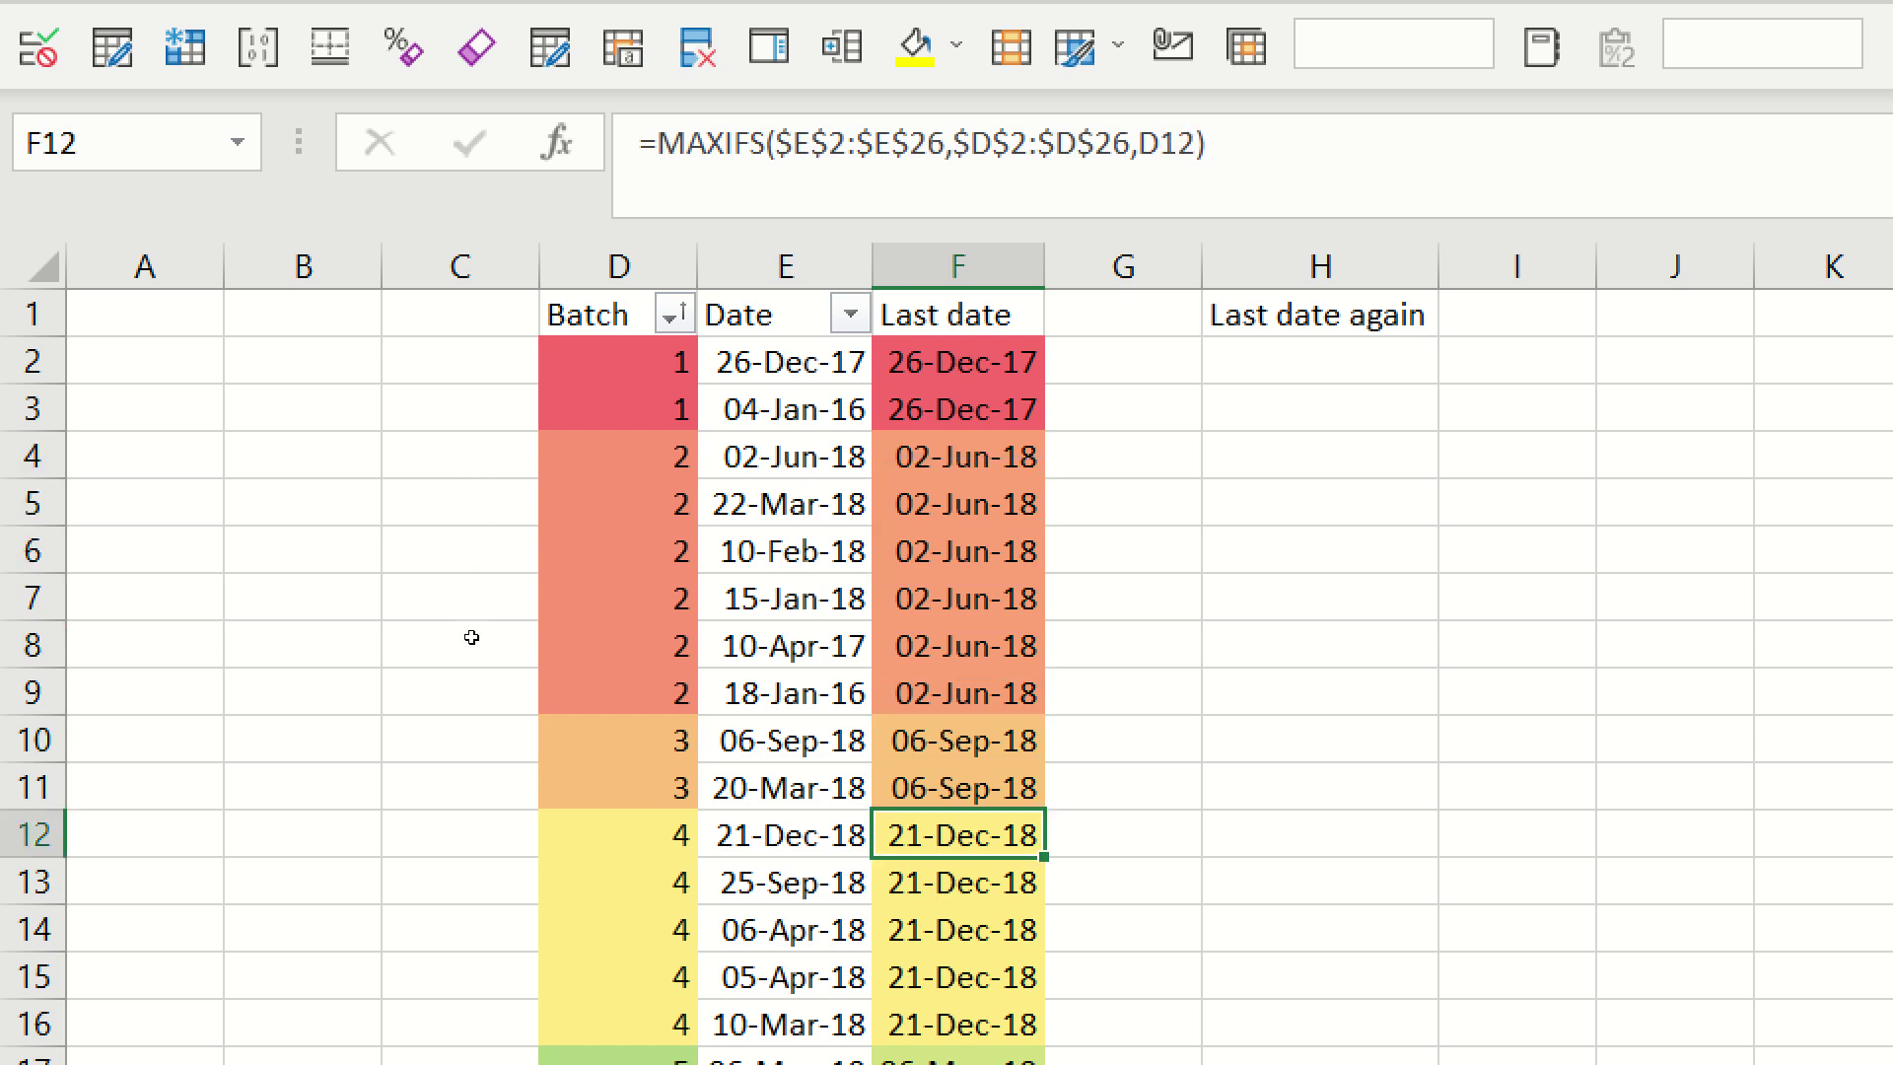
pyautogui.press('Down')
pyautogui.press('Down')
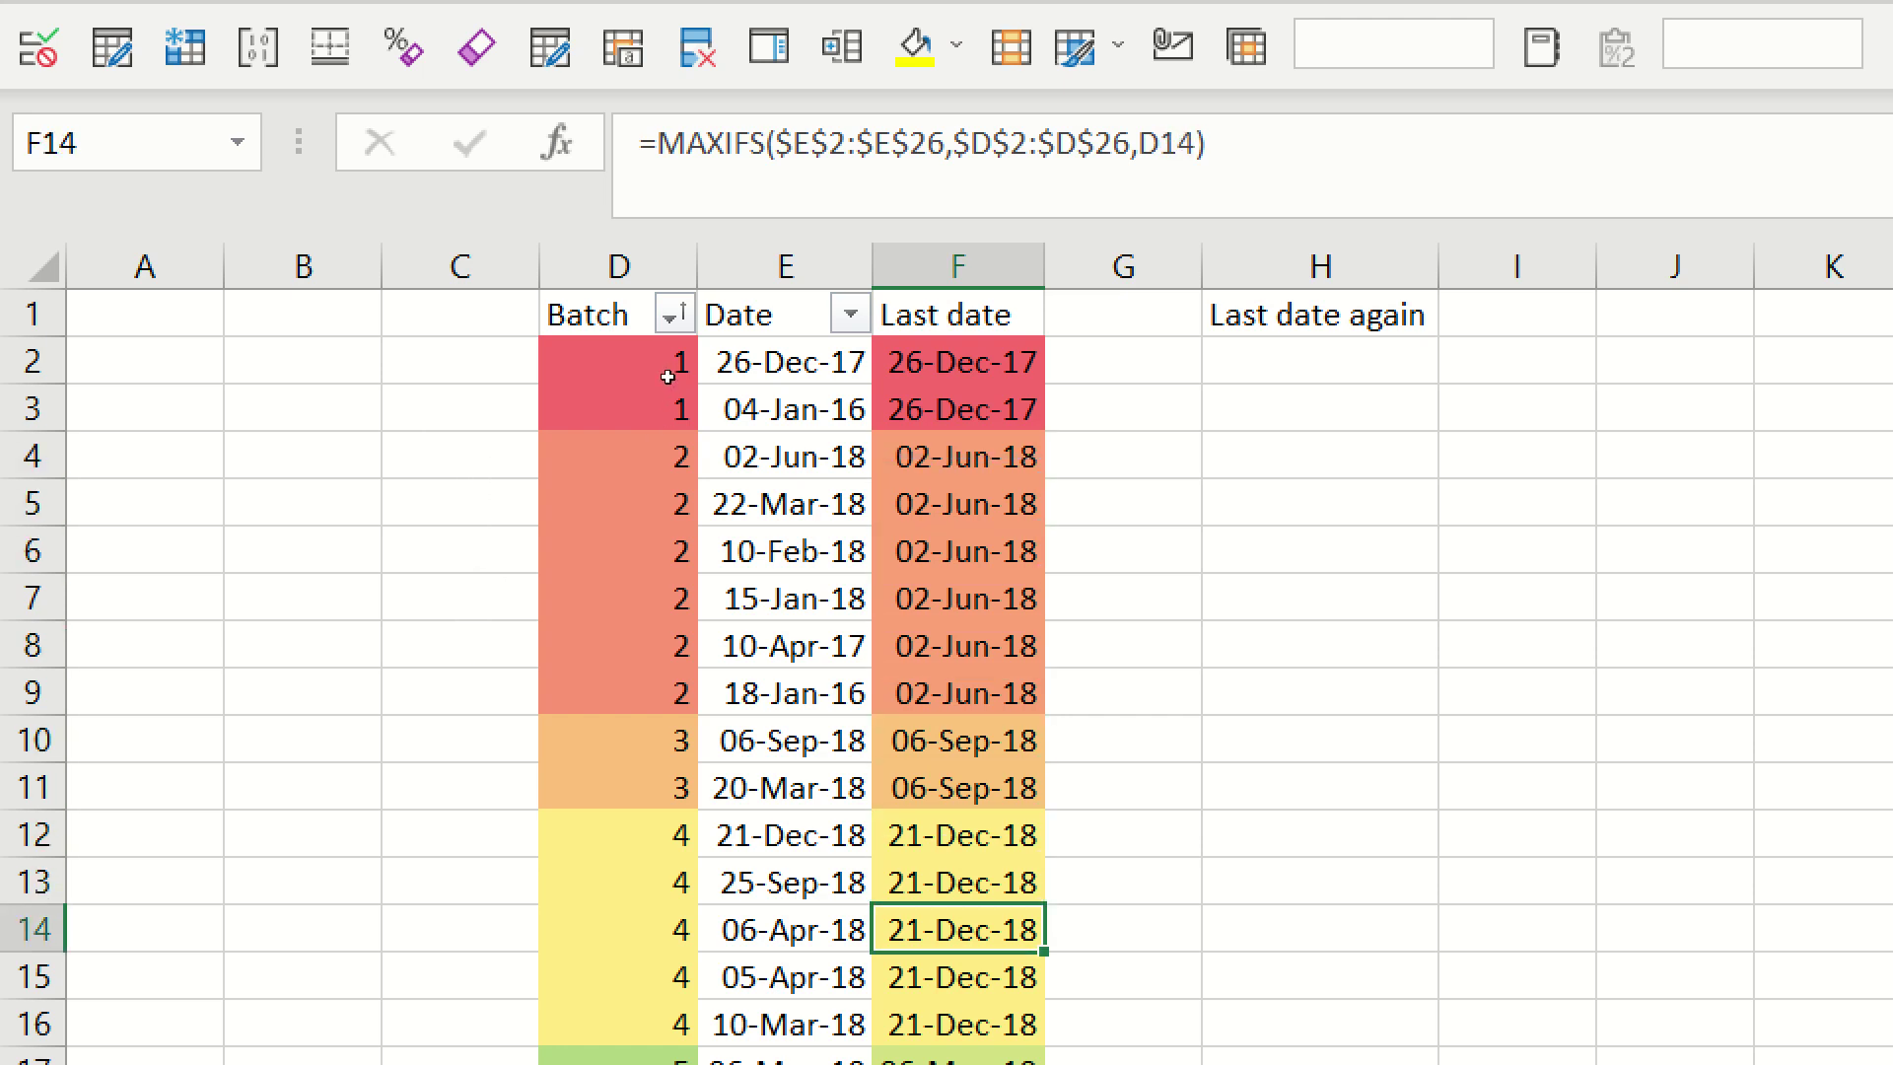
pyautogui.hotkey('ctrl', 'Up')
pyautogui.press('Right')
pyautogui.press('Right')
pyautogui.press('Down')
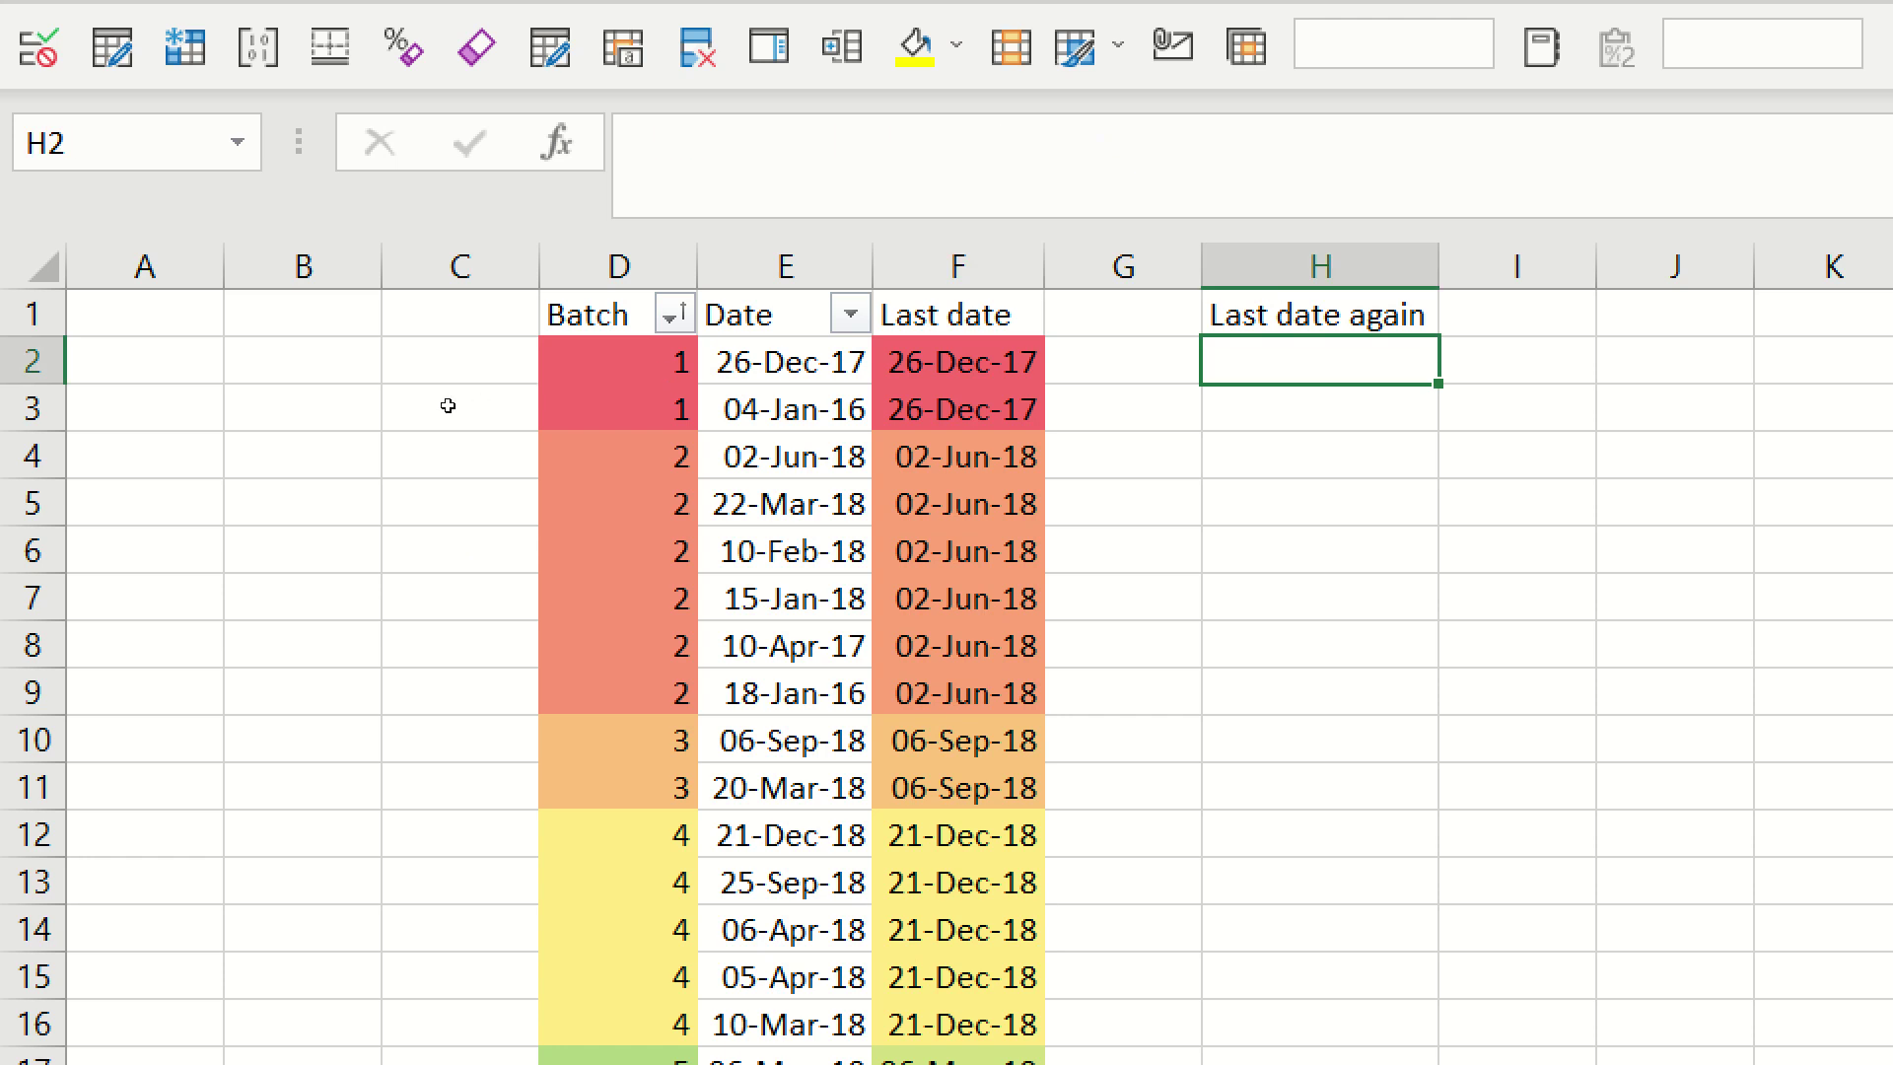
# - Copy the first four survey dates E2:E5 into J2:J5
pyautogui.press('Left')
pyautogui.press('Left')
pyautogui.press('Left')
pyautogui.hotkey('shift', 'Down')
pyautogui.hotkey('shift', 'Down')
pyautogui.hotkey('shift', 'Down')
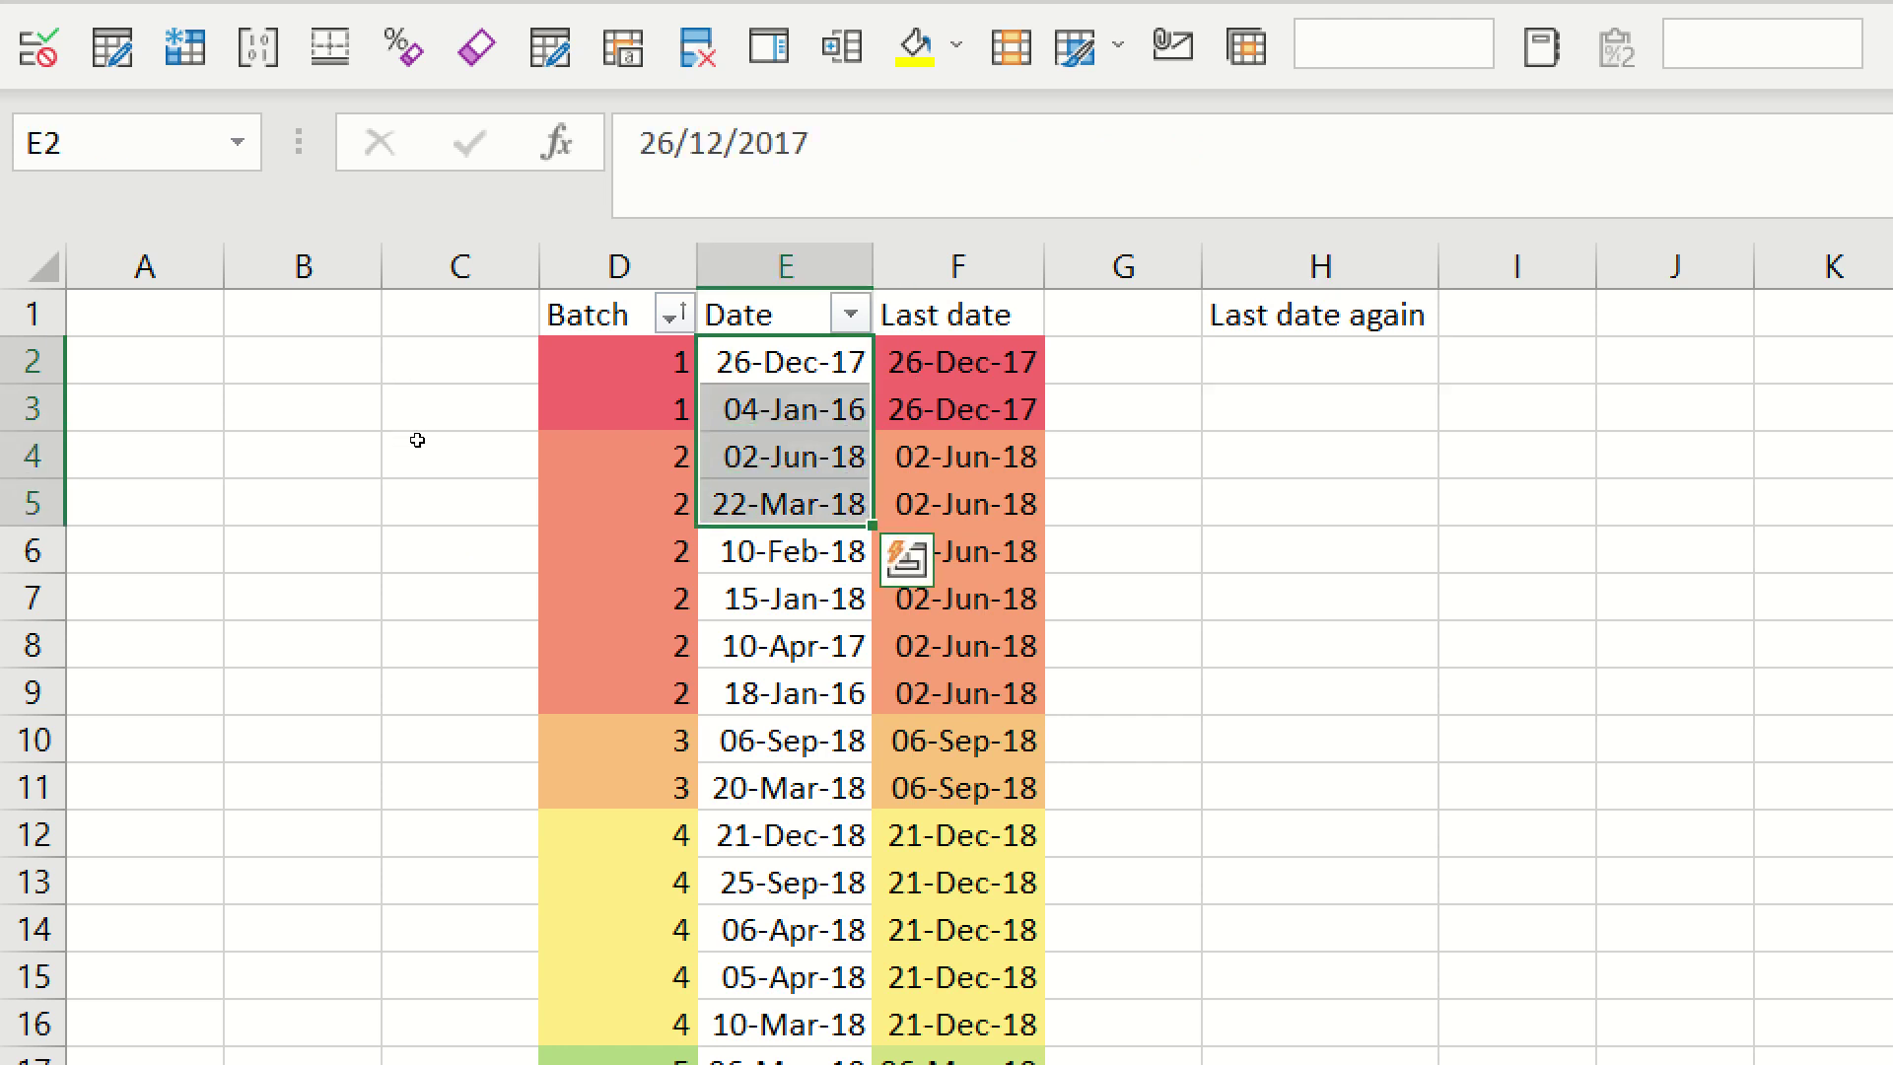
pyautogui.hotkey('ctrl', 'c')
pyautogui.press('Right')
pyautogui.press('Right')
pyautogui.press('Right')
pyautogui.press('Right')
pyautogui.press('Right')
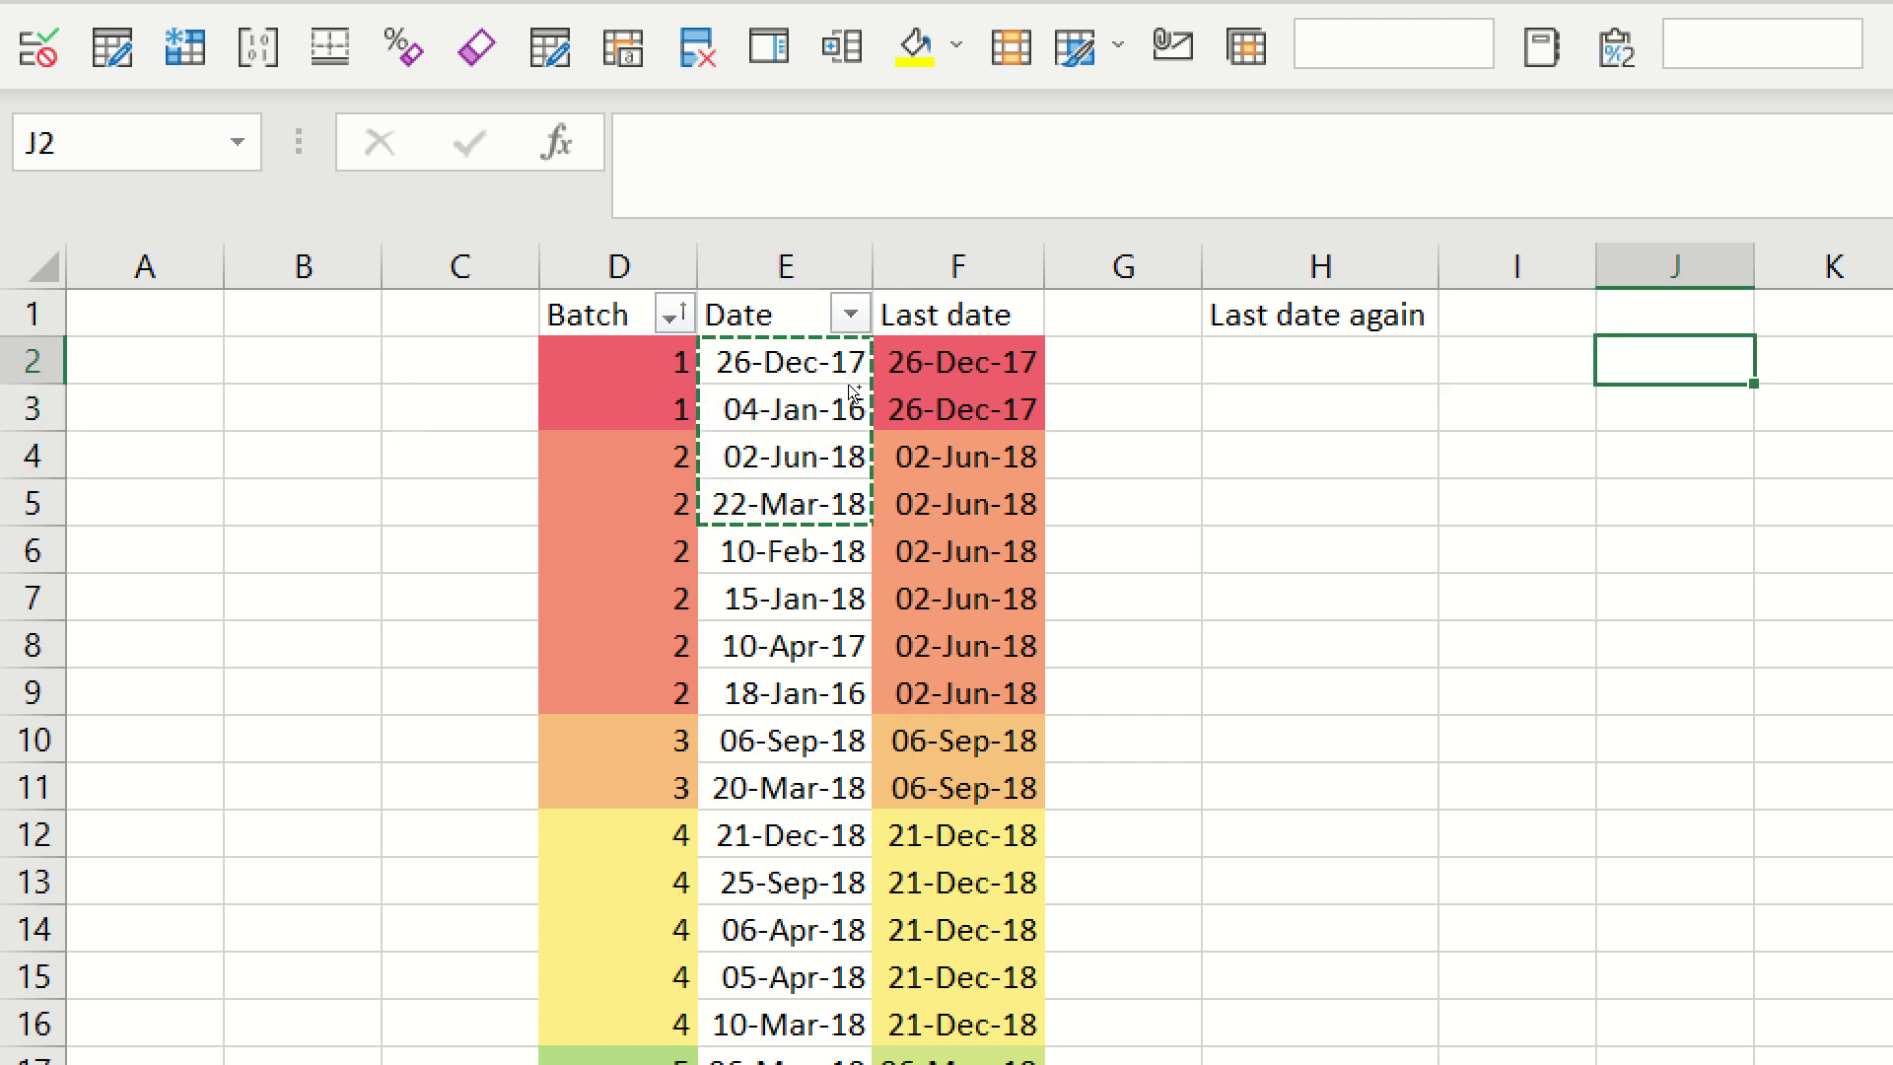
pyautogui.hotkey('ctrl', 'v')
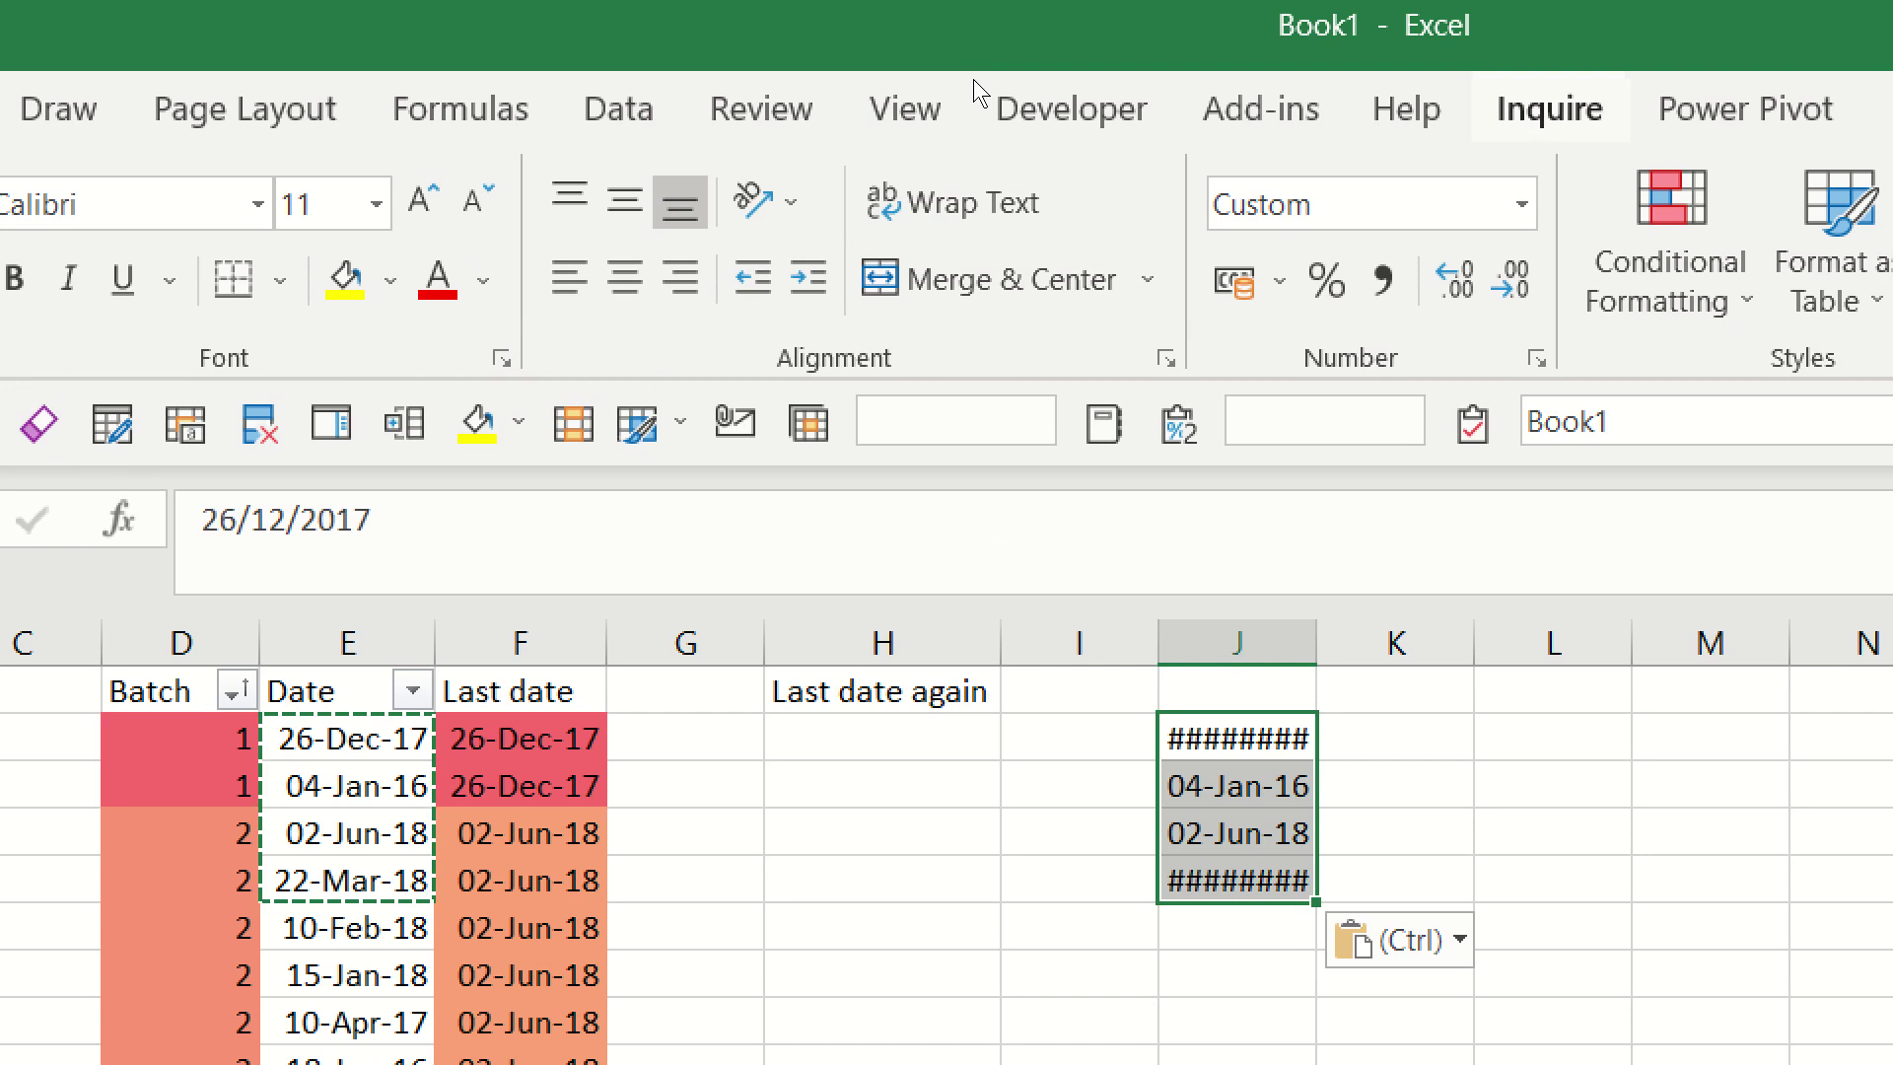
# - Show J2:J5 as General serial numbers, trying Short Date before undoing it
pyautogui.hotkey('alt', 'h')
pyautogui.press('n')
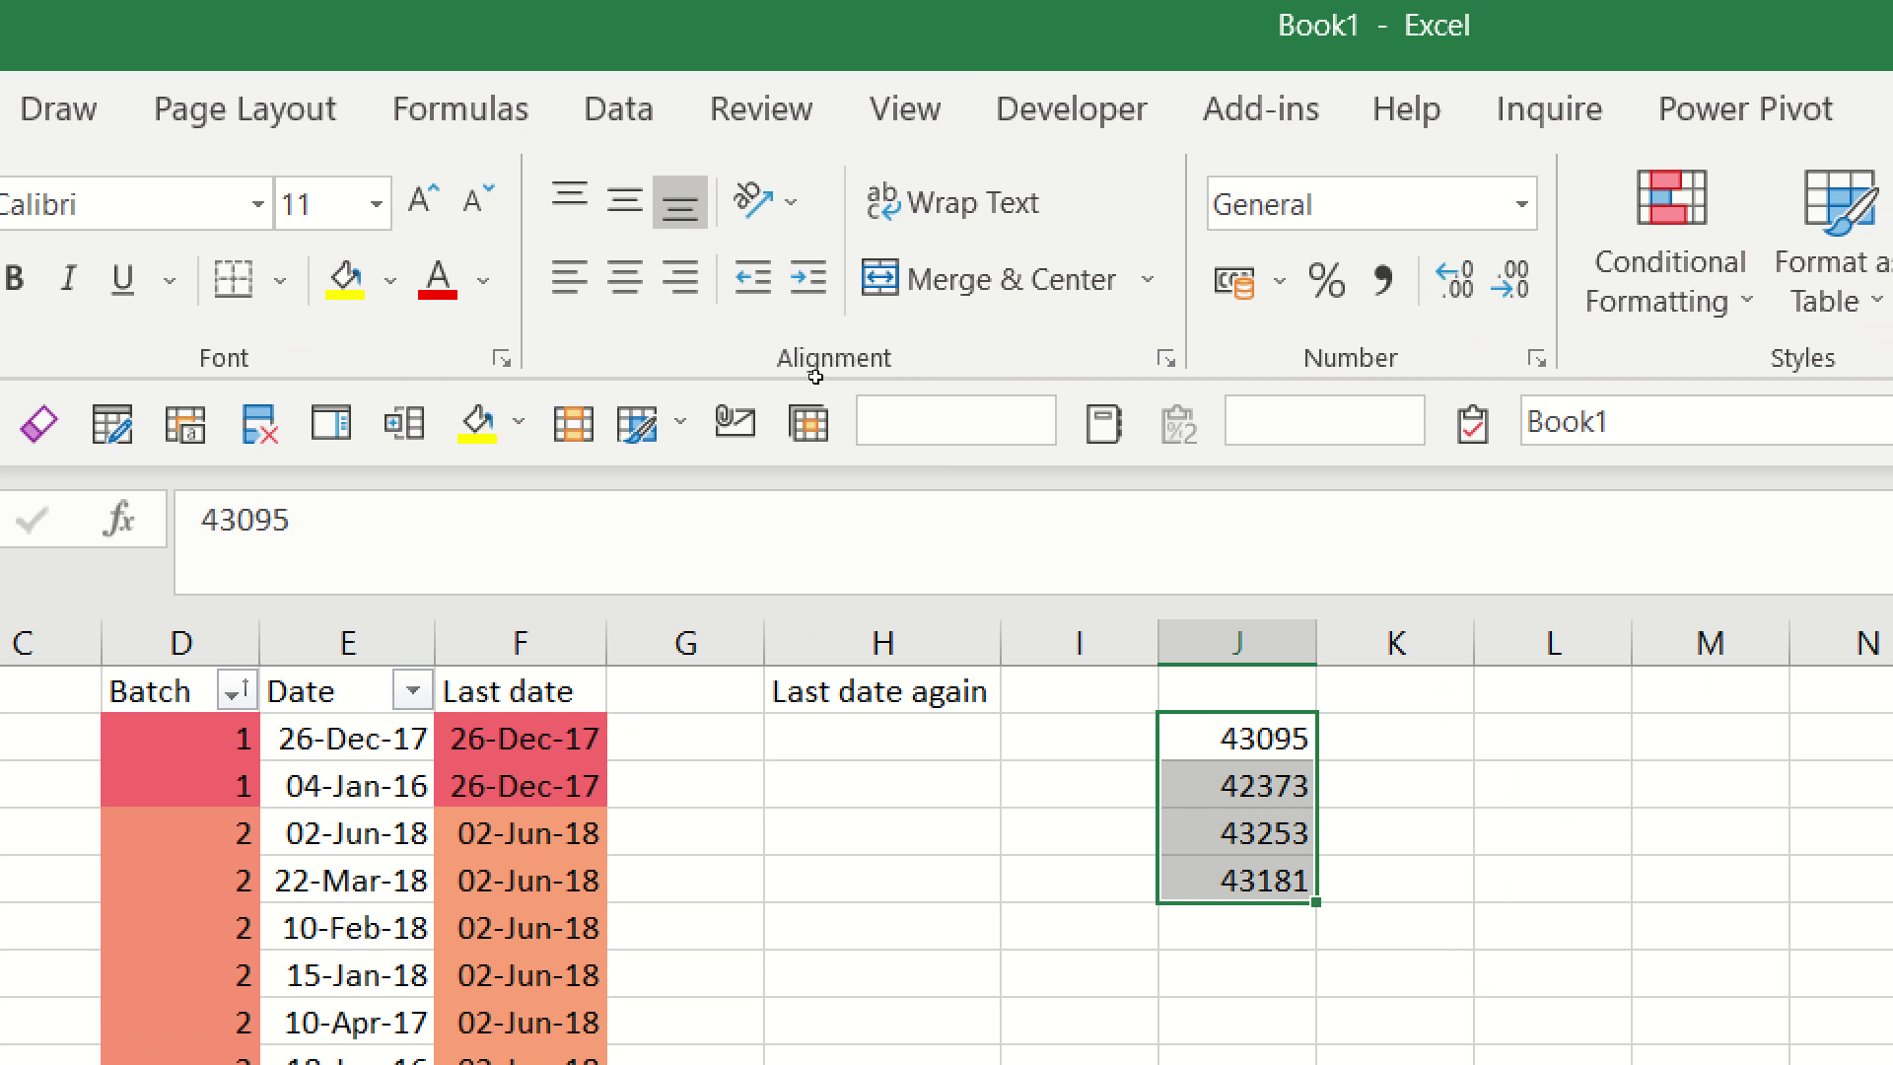
pyautogui.hotkey('alt', 'h')
pyautogui.press('n')
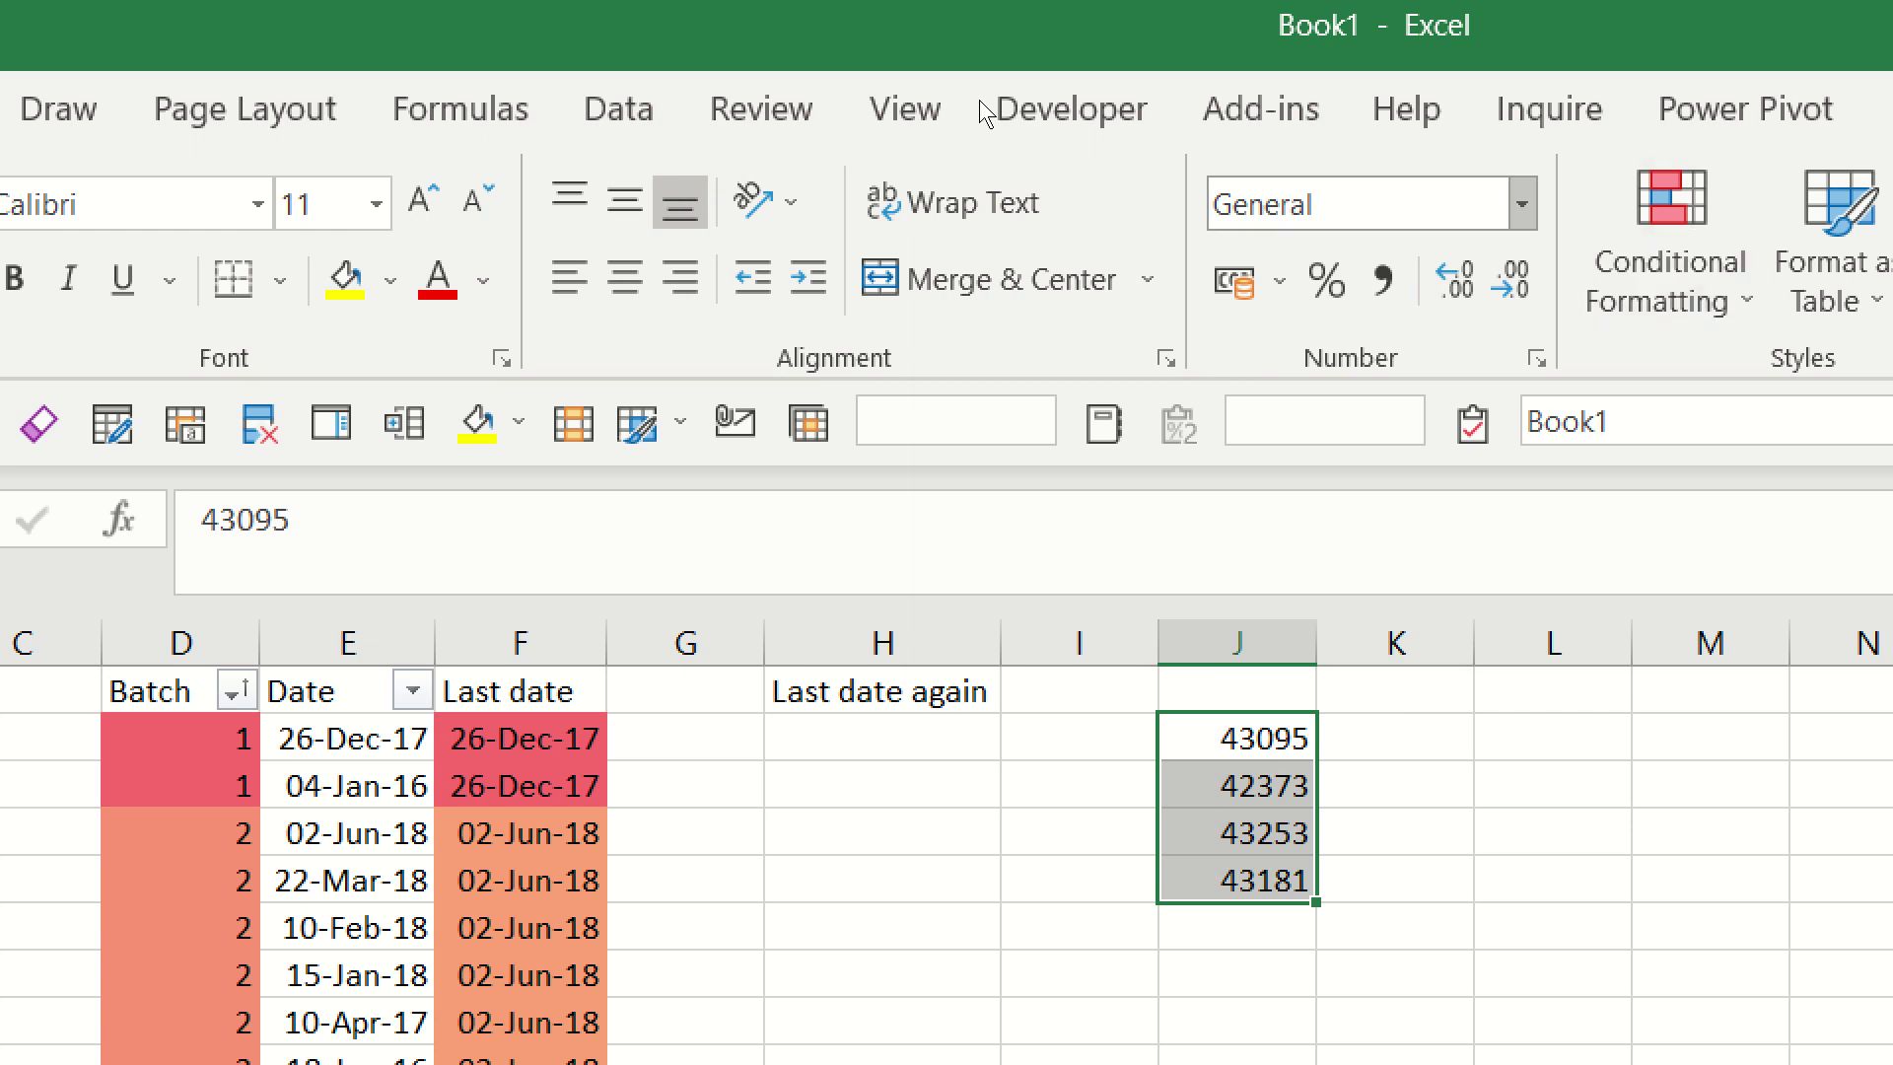
pyautogui.press('Down')
pyautogui.press('Down')
pyautogui.press('Down')
pyautogui.press('Down')
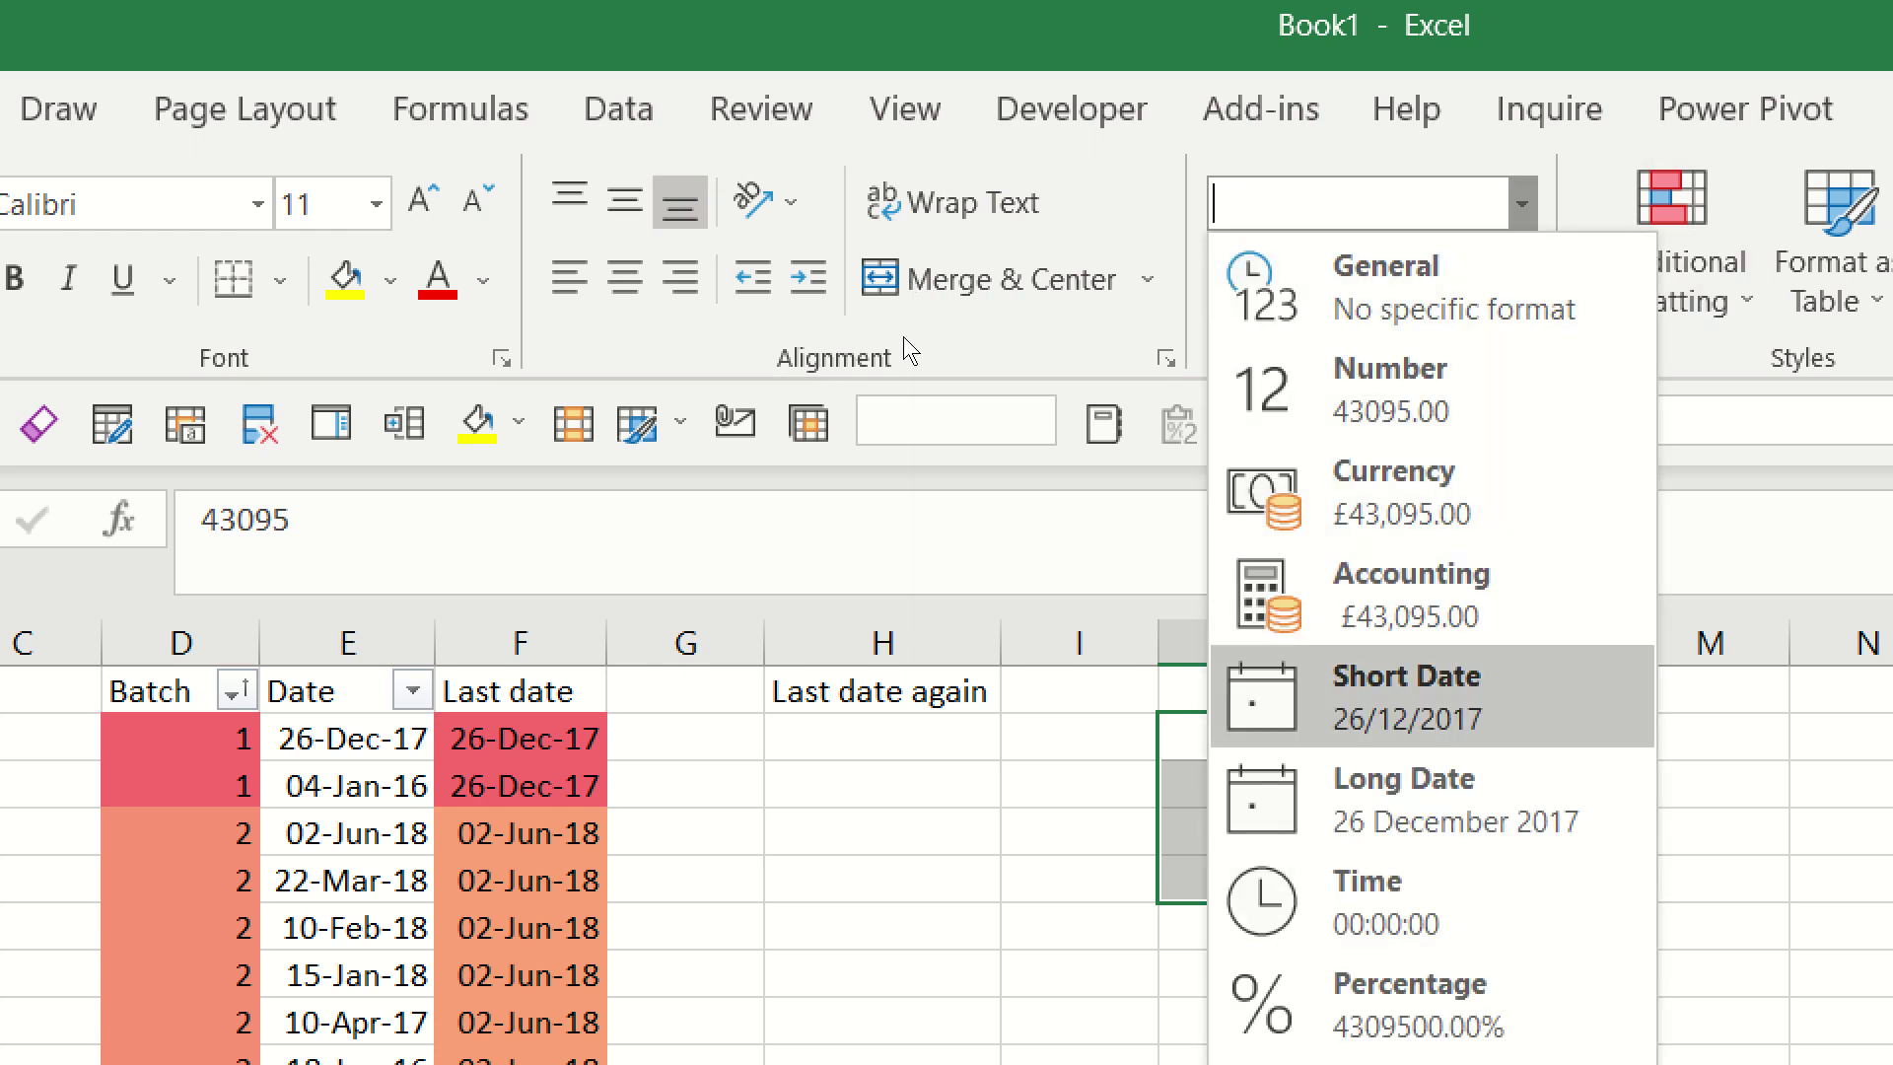
pyautogui.press('Return')
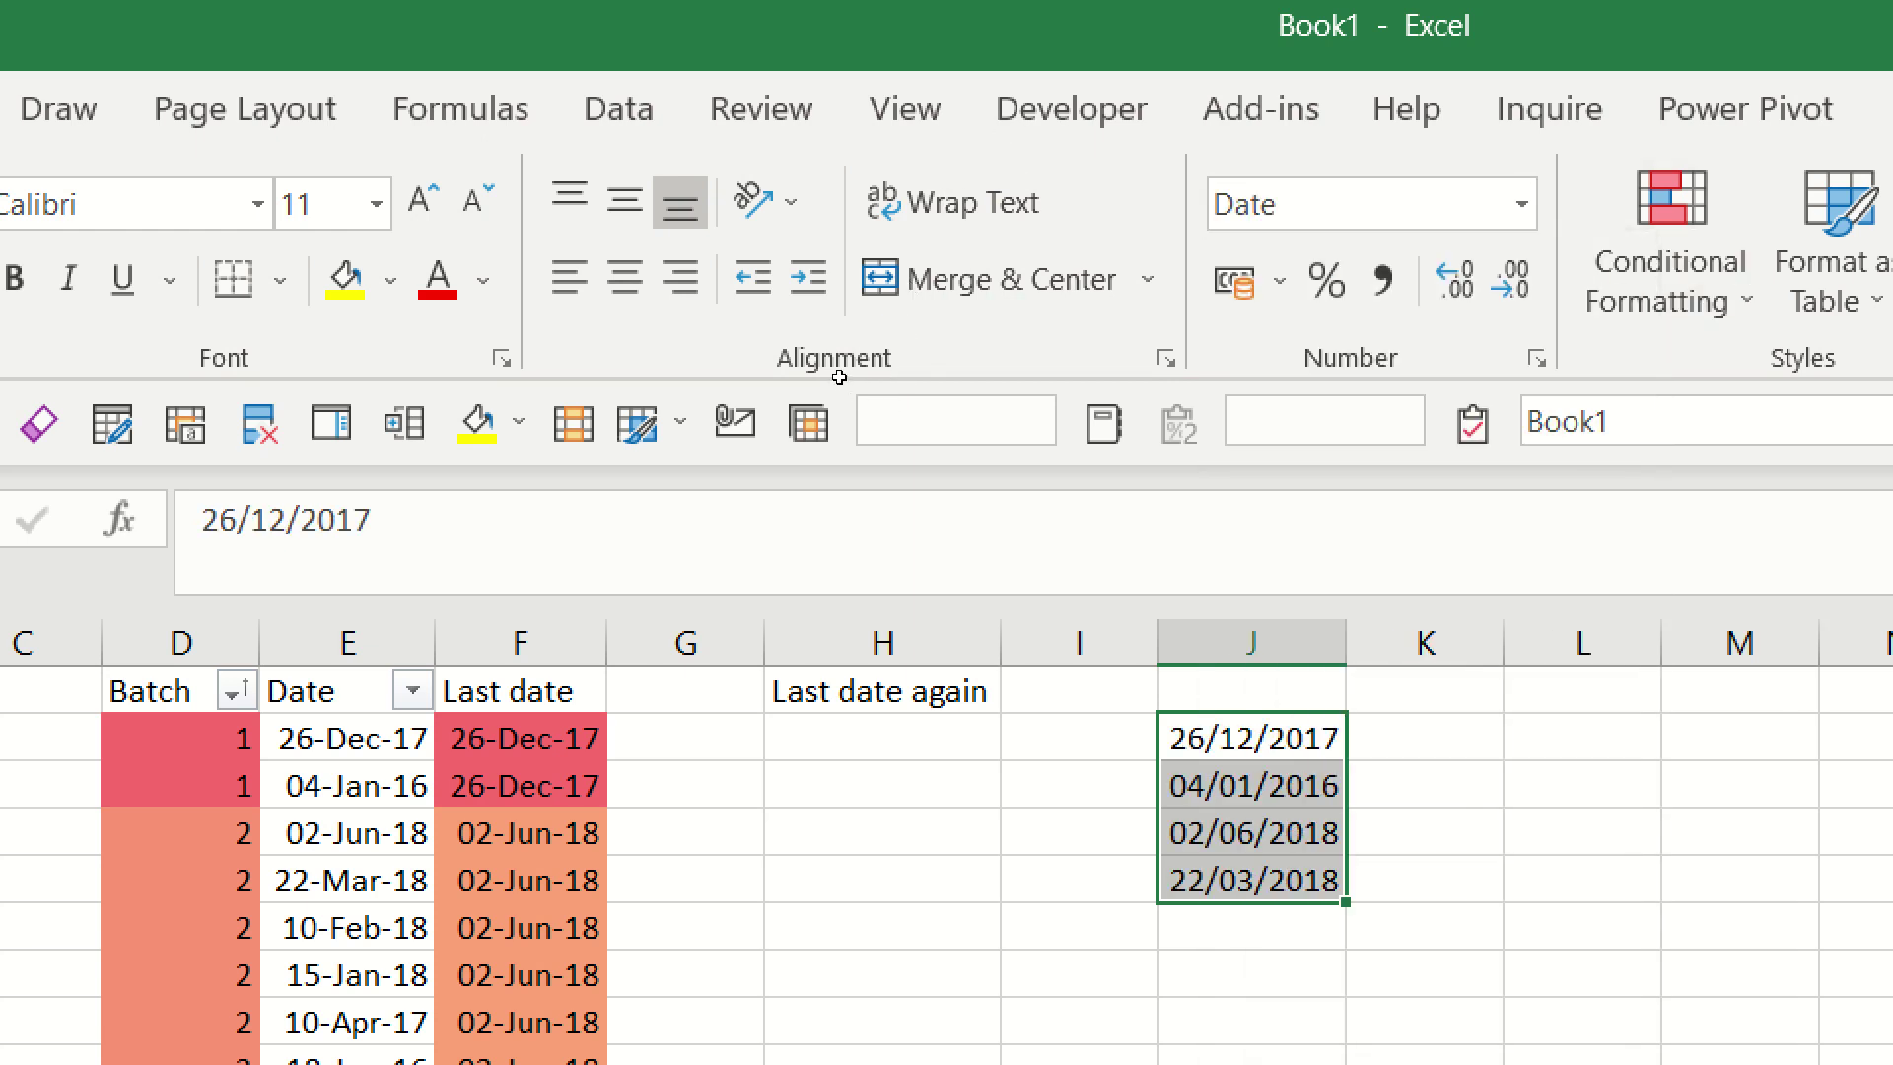
pyautogui.hotkey('ctrl', 'z')
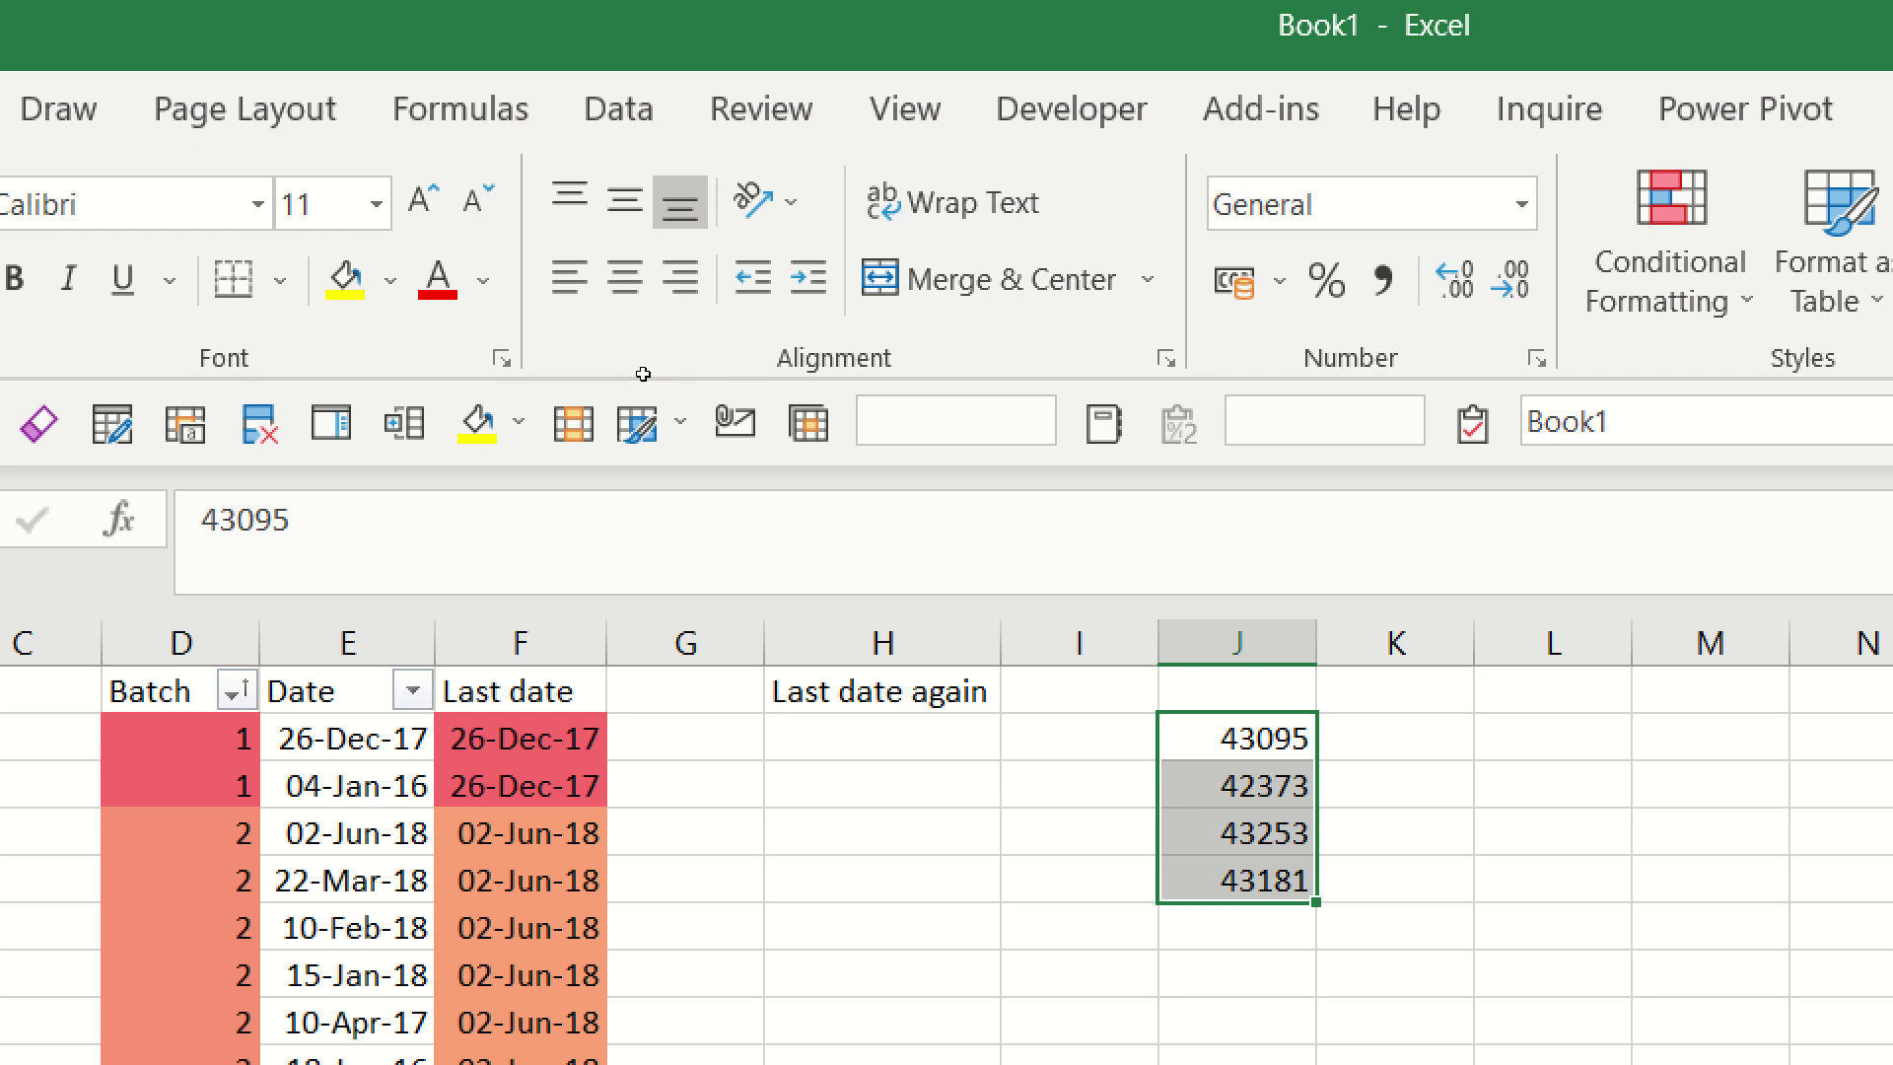
# - Start a MAXIFS formula in H2 with the absolute date range $E$2:$E$26
pyautogui.press('Left')
pyautogui.press('Left')
pyautogui.write('=maxif')
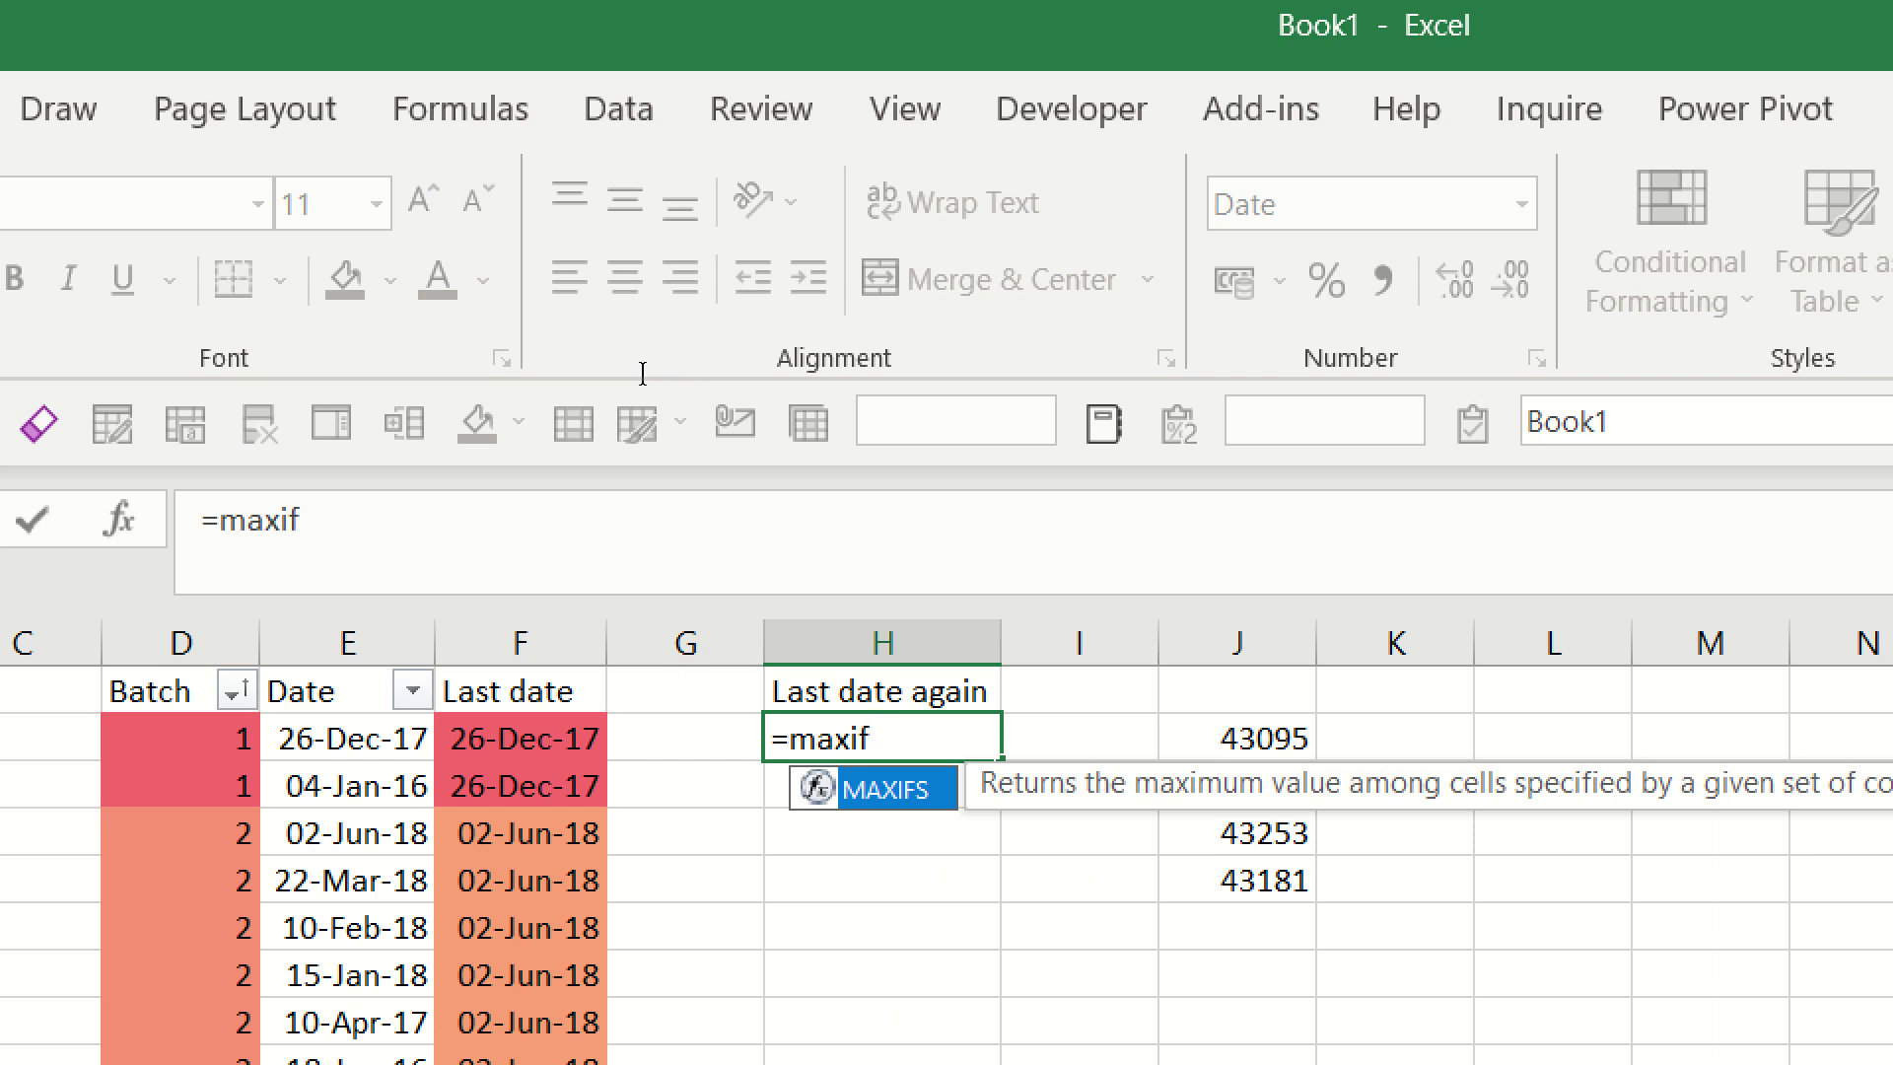
pyautogui.press('Tab')
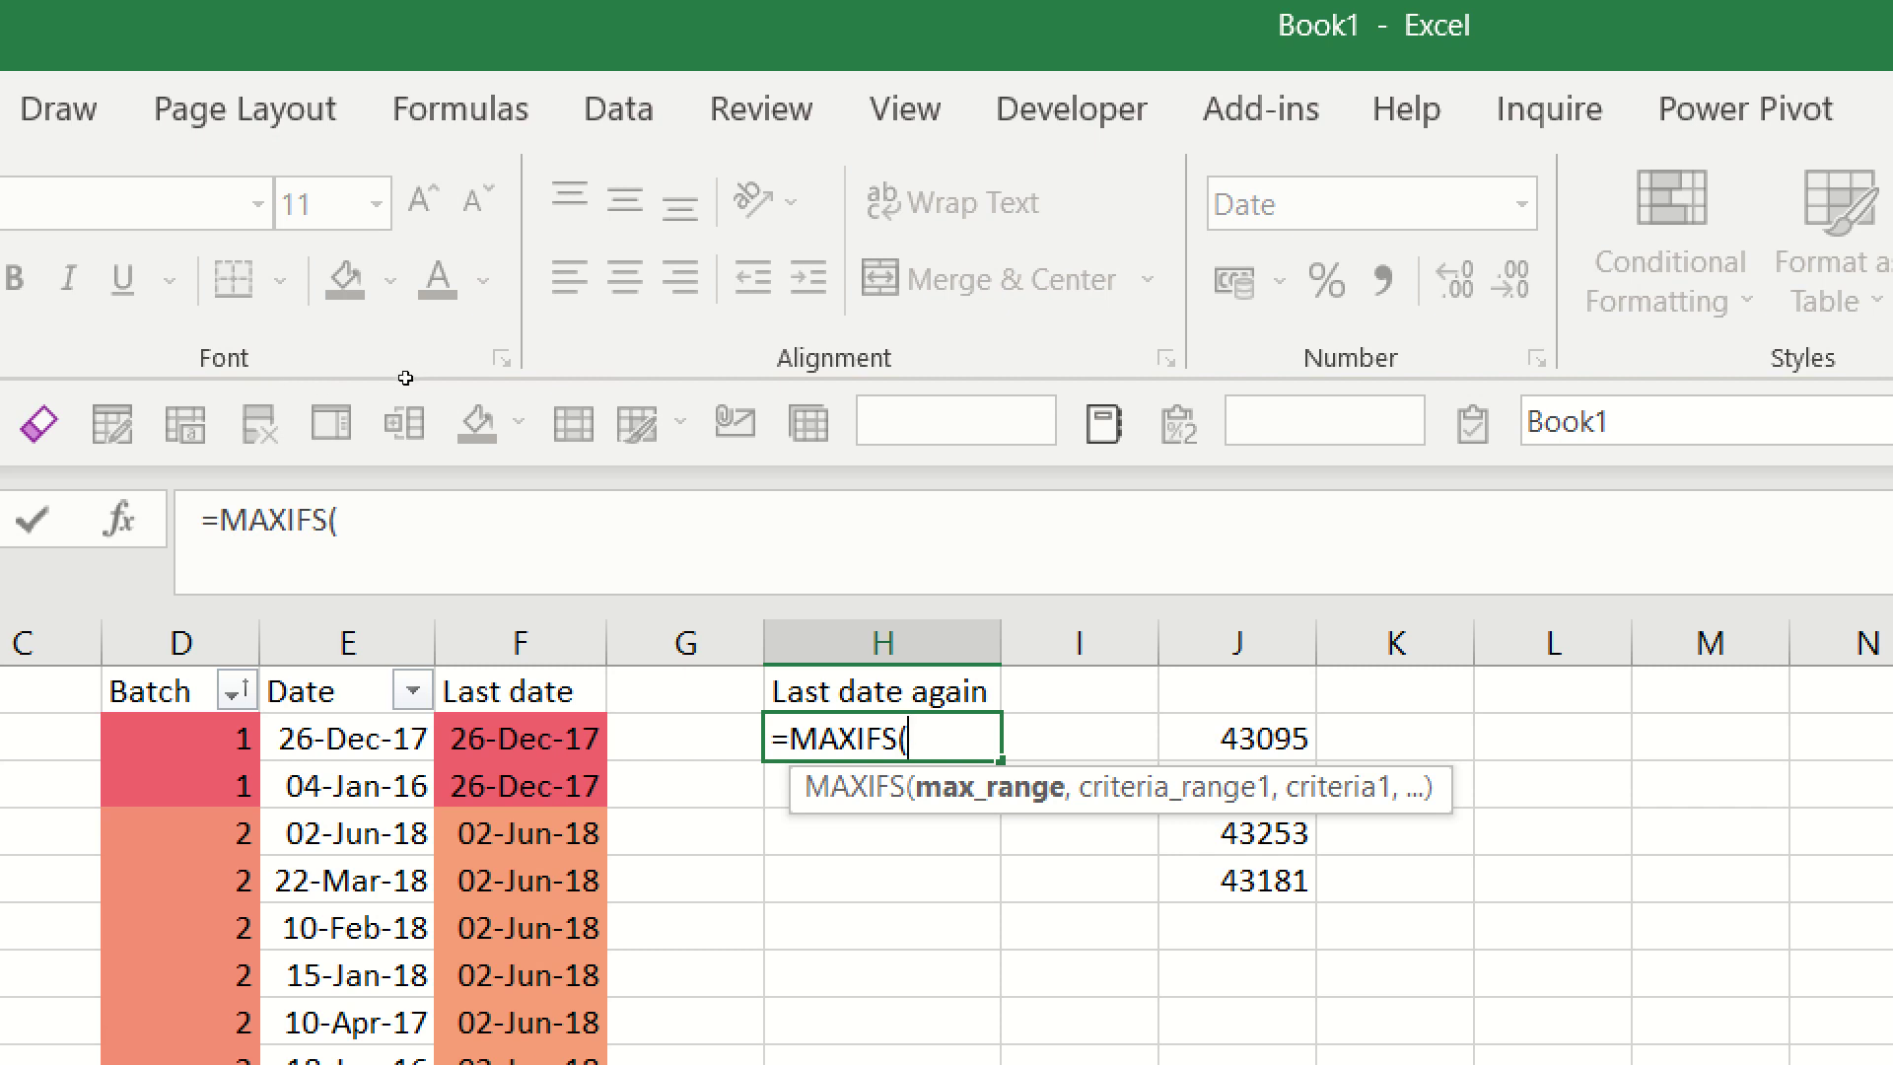
pyautogui.press('Left')
pyautogui.press('Left')
pyautogui.press('Left')
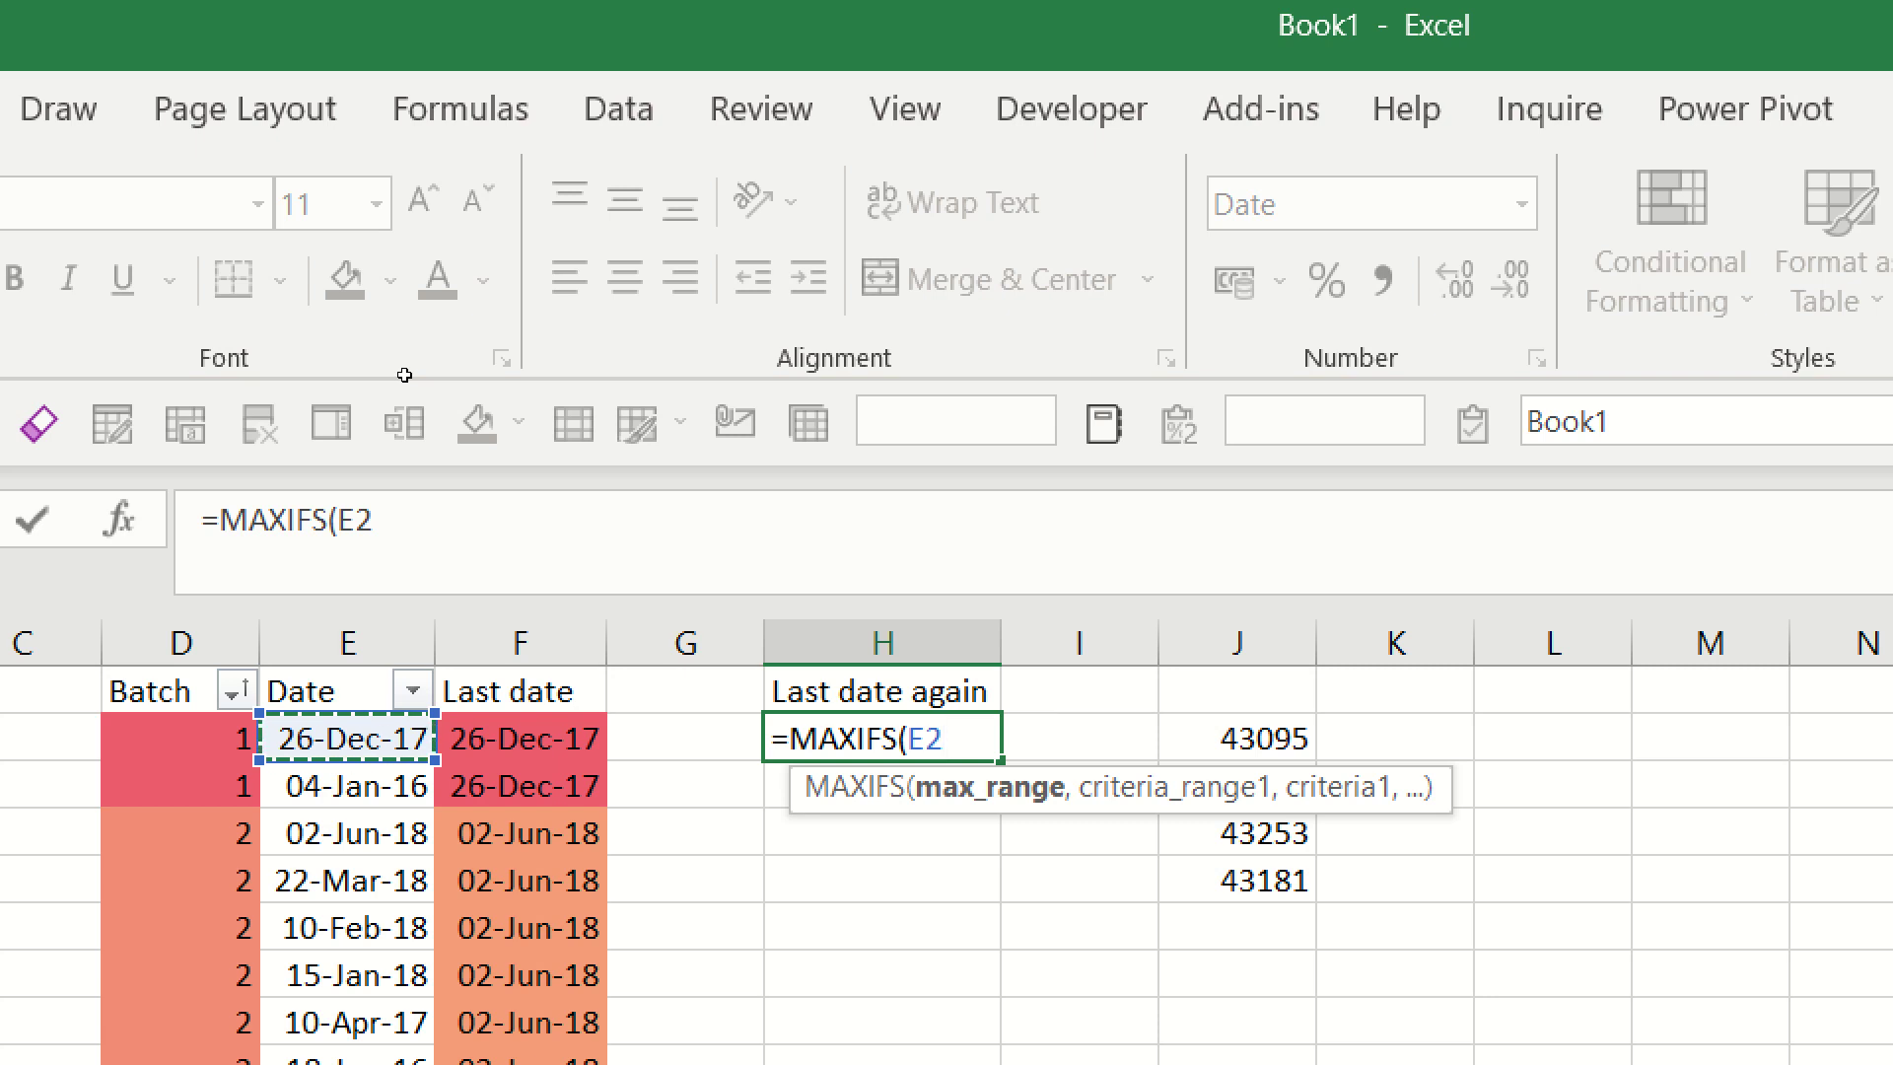
pyautogui.click(825, 737)
pyautogui.hotkey('ctrl', 'shift', 'Down')
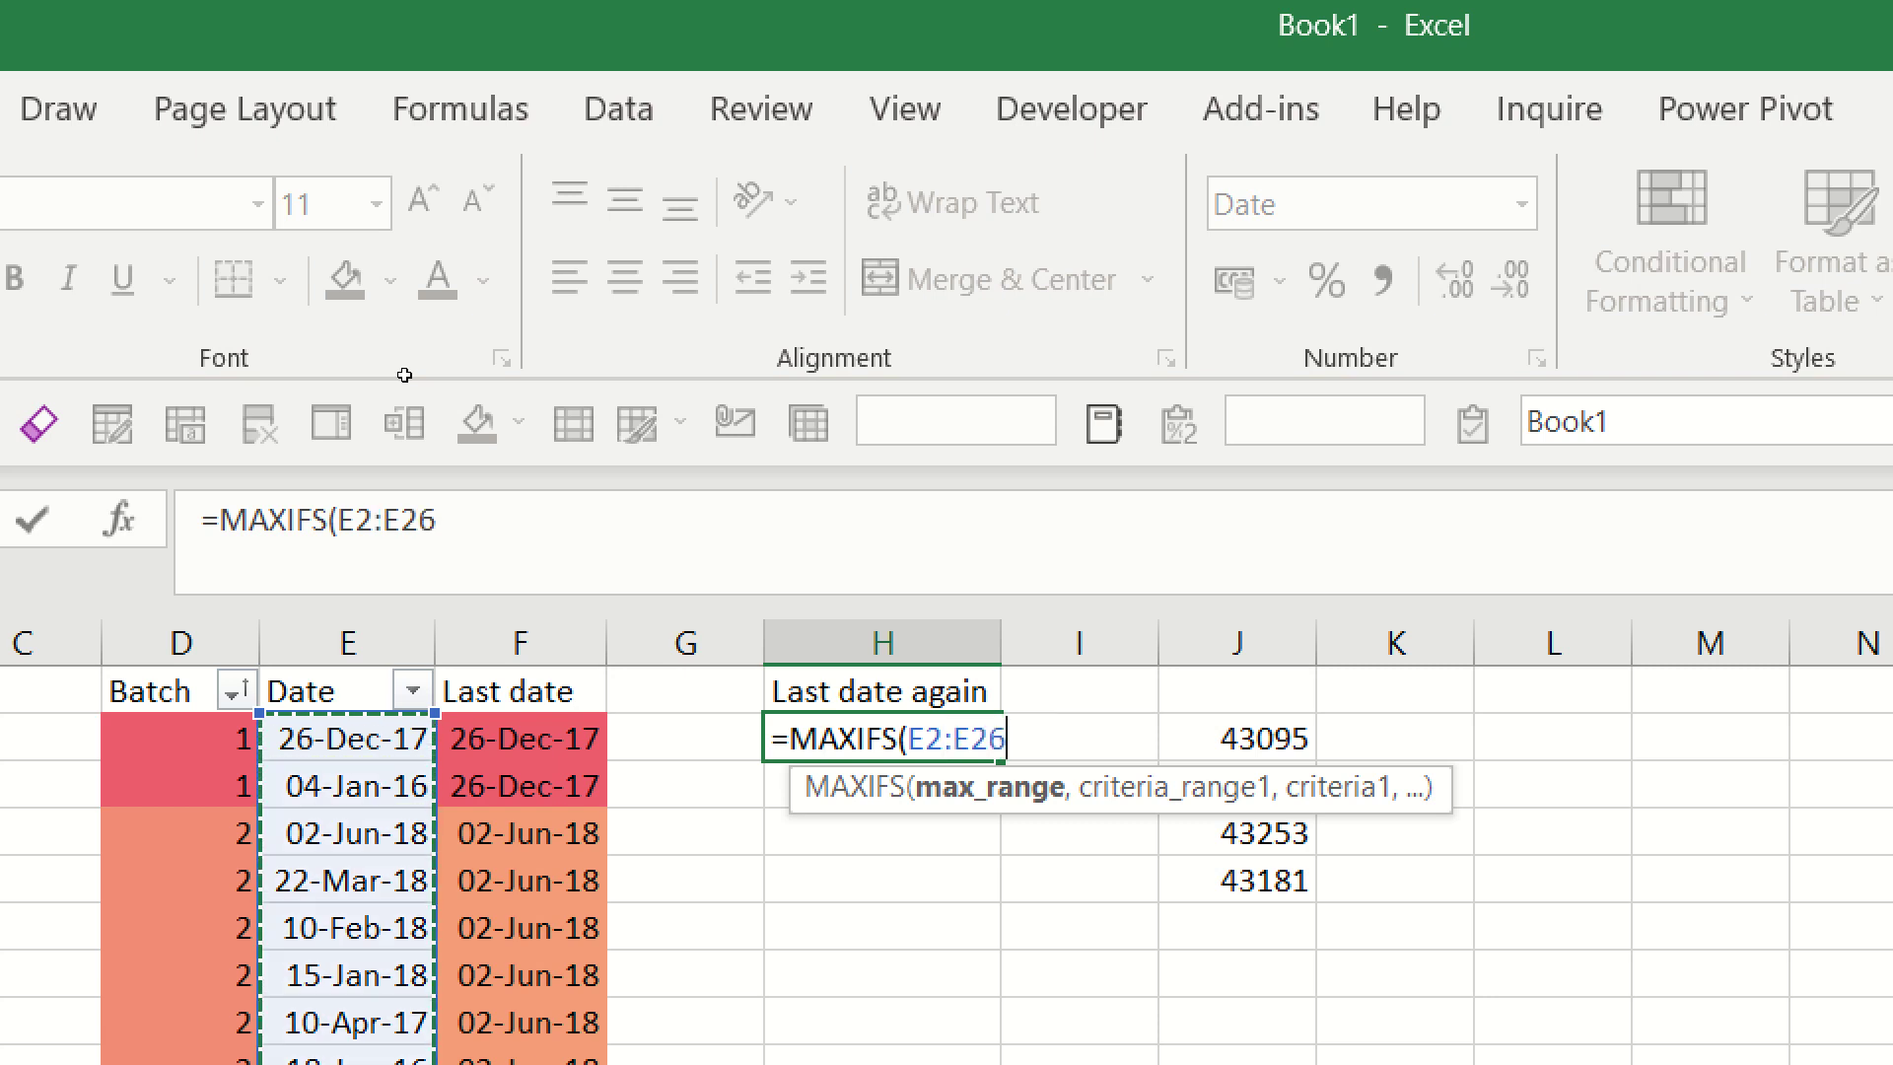
pyautogui.press('F4')
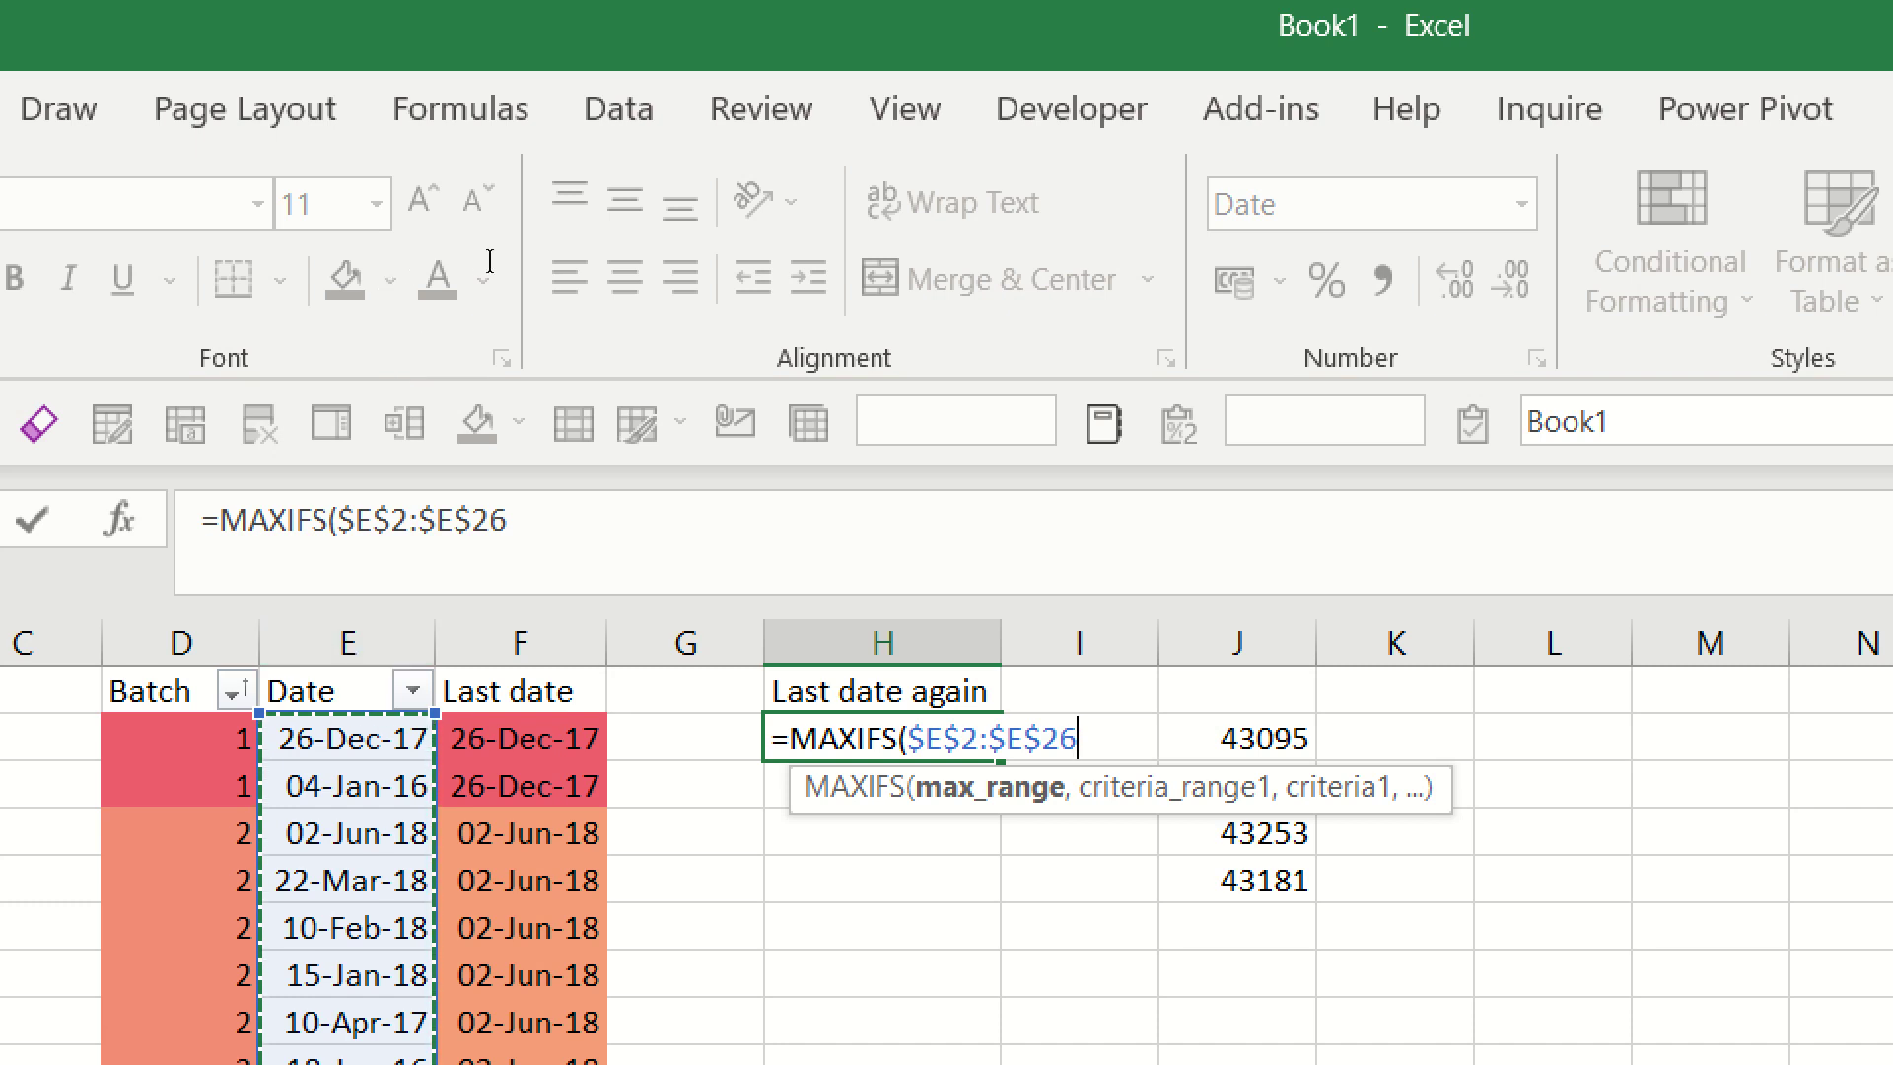
# - Add criteria range $D$2:$D$26 with criterion D2, completing =MAXIFS($E$2:$E$26,$D$2:$D$26,D2)
pyautogui.write(',')
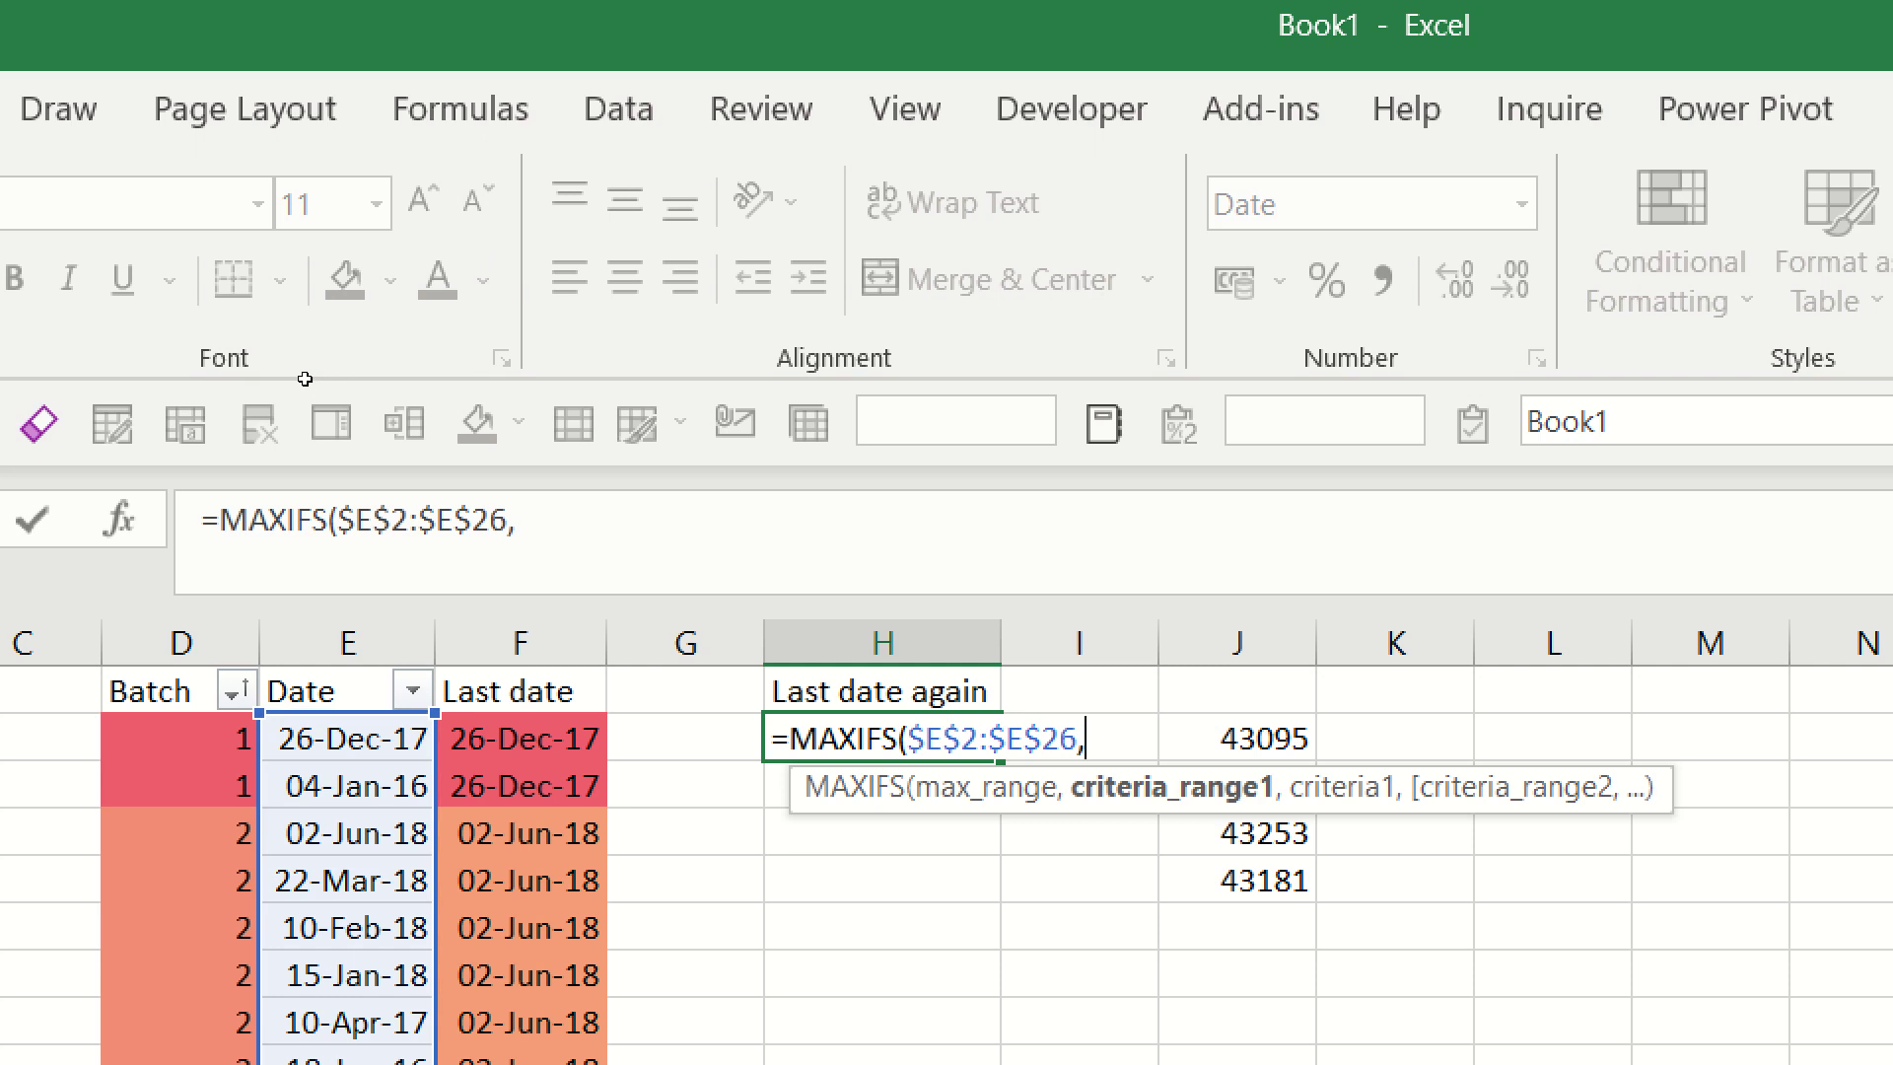
pyautogui.press('Left')
pyautogui.press('Left')
pyautogui.press('Left')
pyautogui.press('Left')
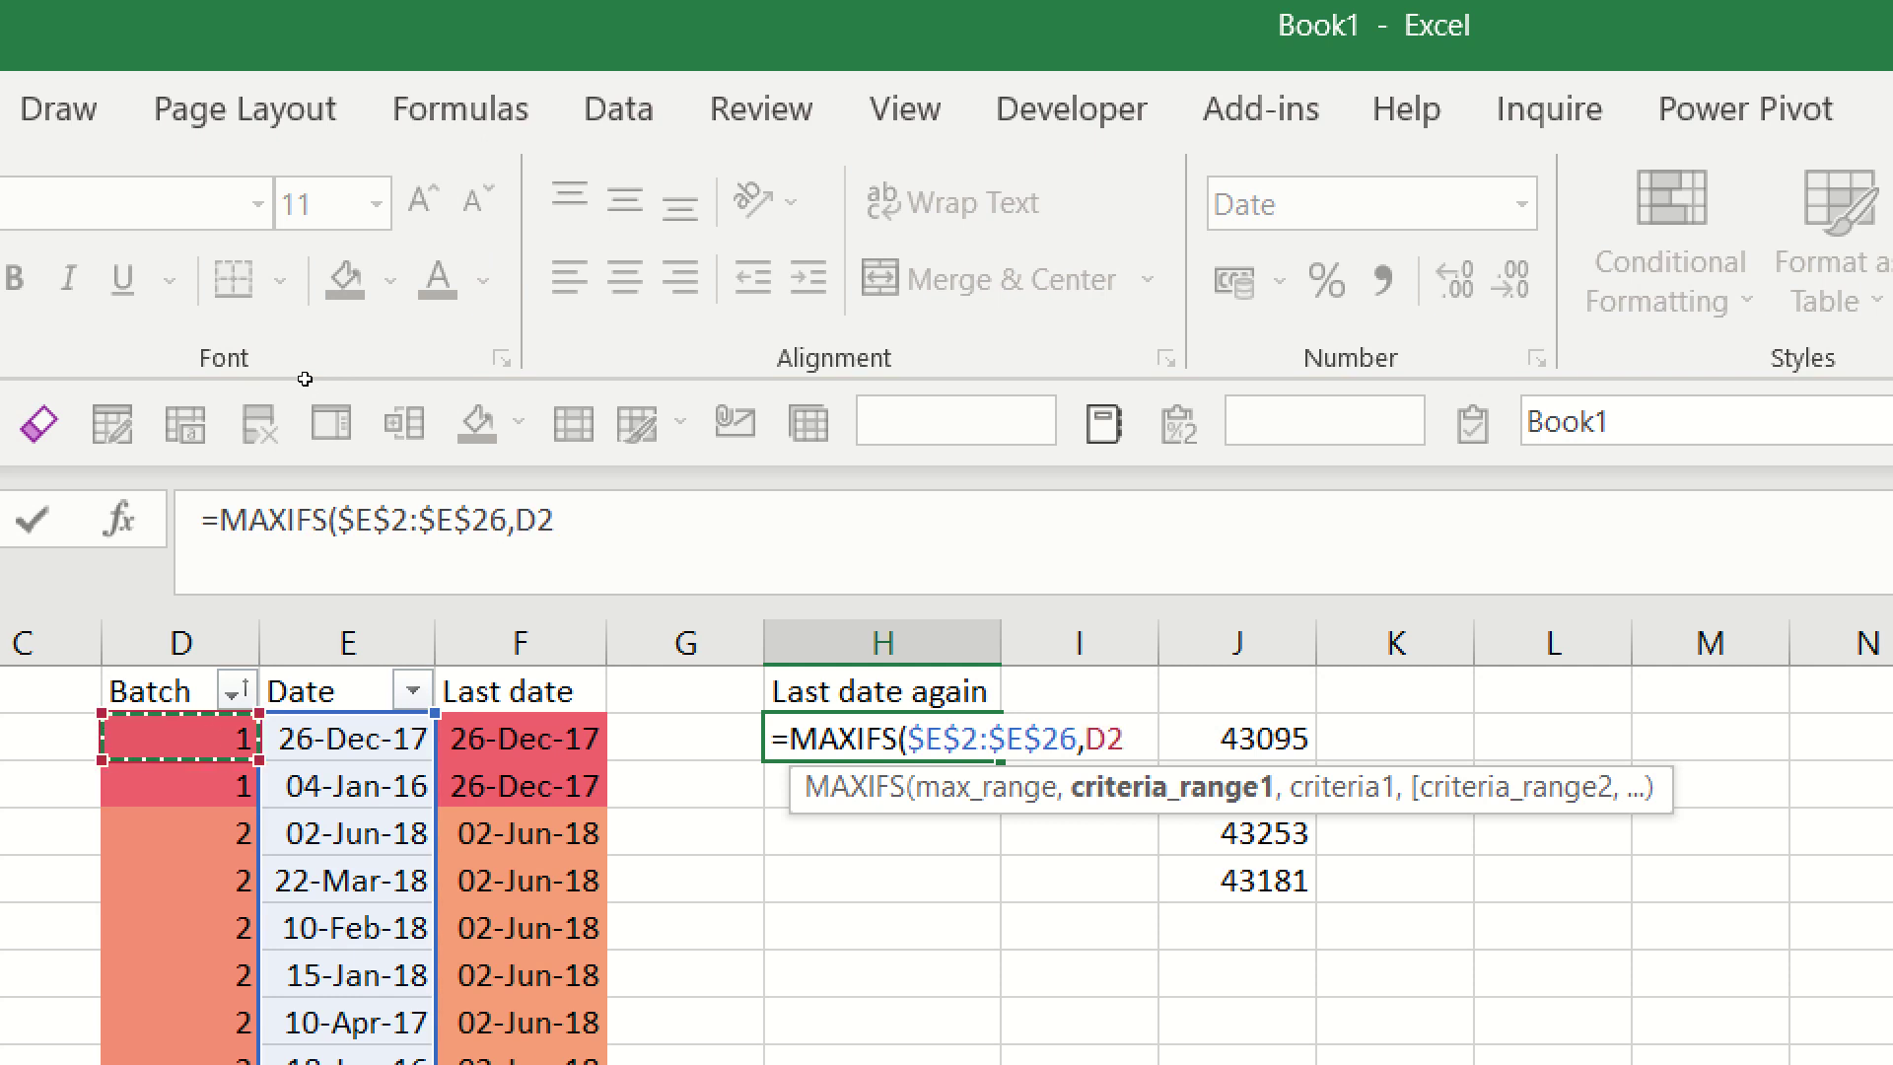
pyautogui.hotkey('ctrl', 'shift', 'Down')
pyautogui.press('F4')
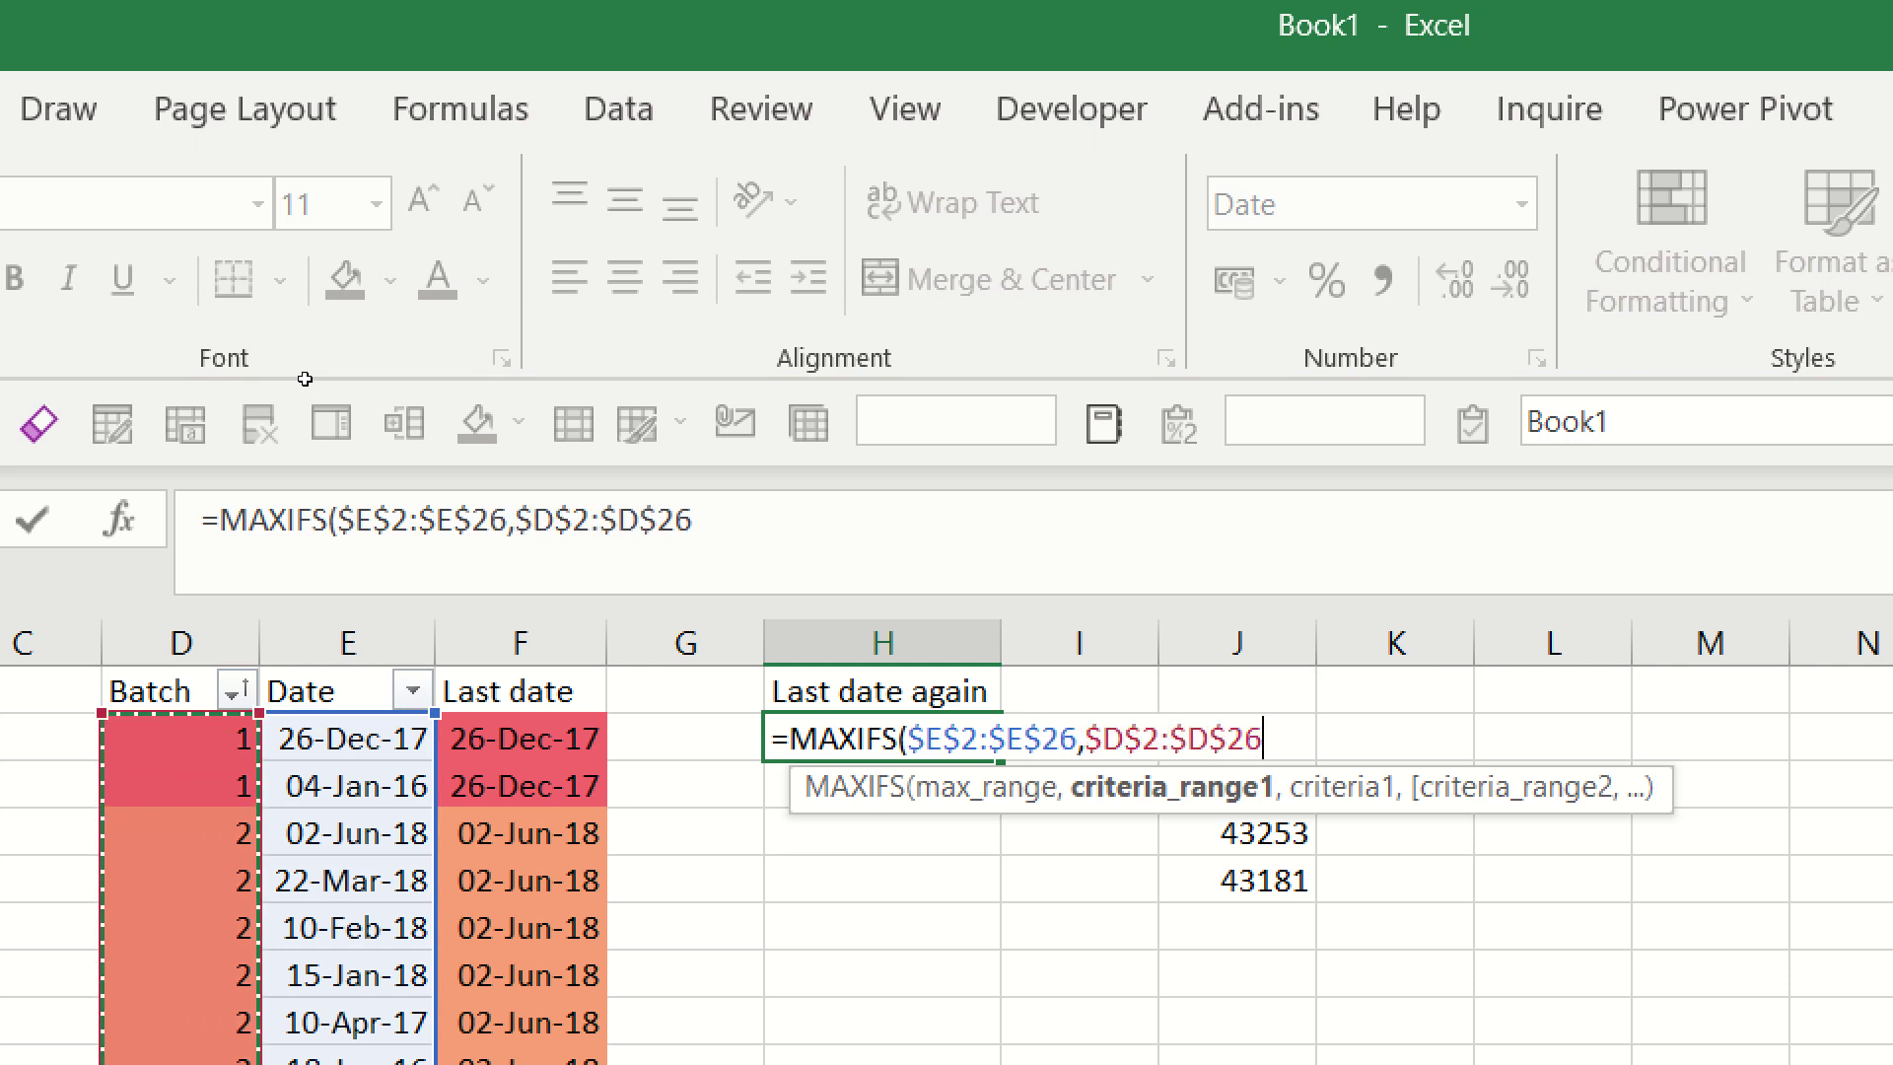
pyautogui.write(',')
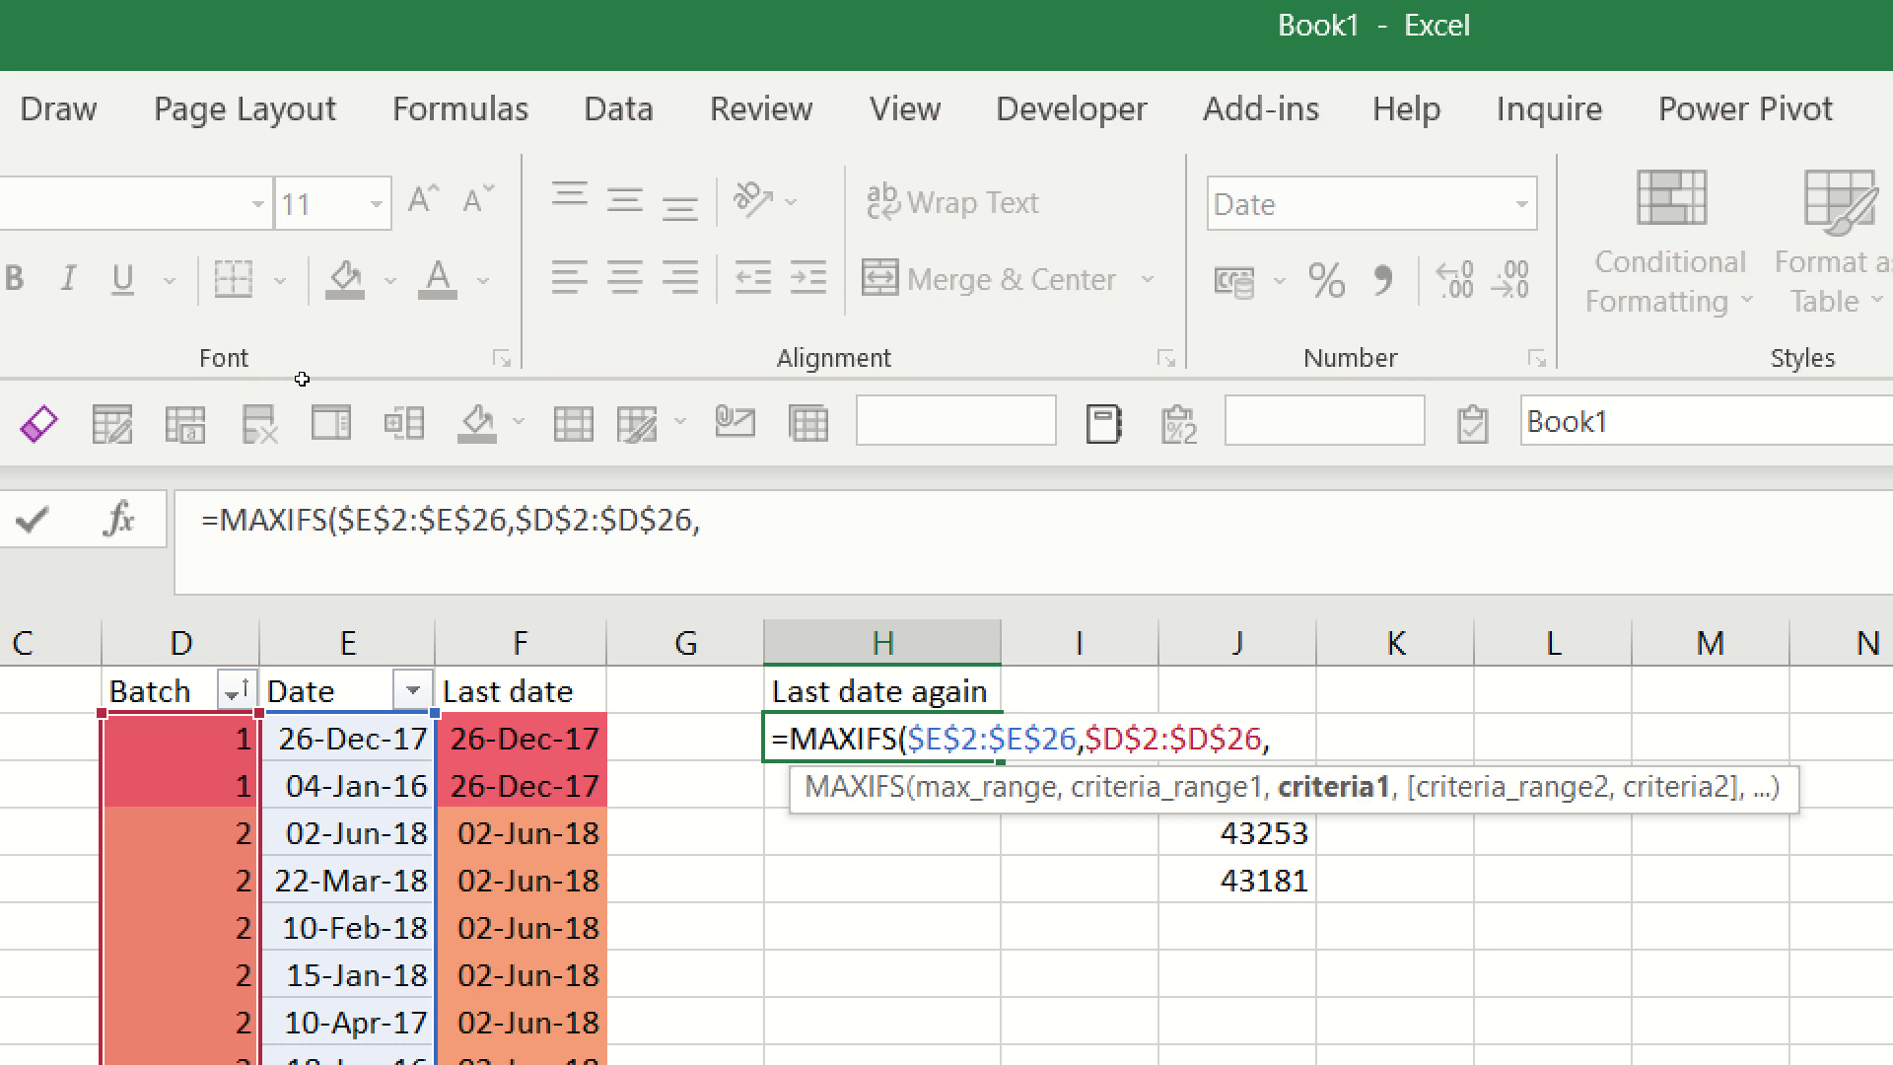
pyautogui.press('Left')
pyautogui.press('Left')
pyautogui.press('Left')
pyautogui.press('Left')
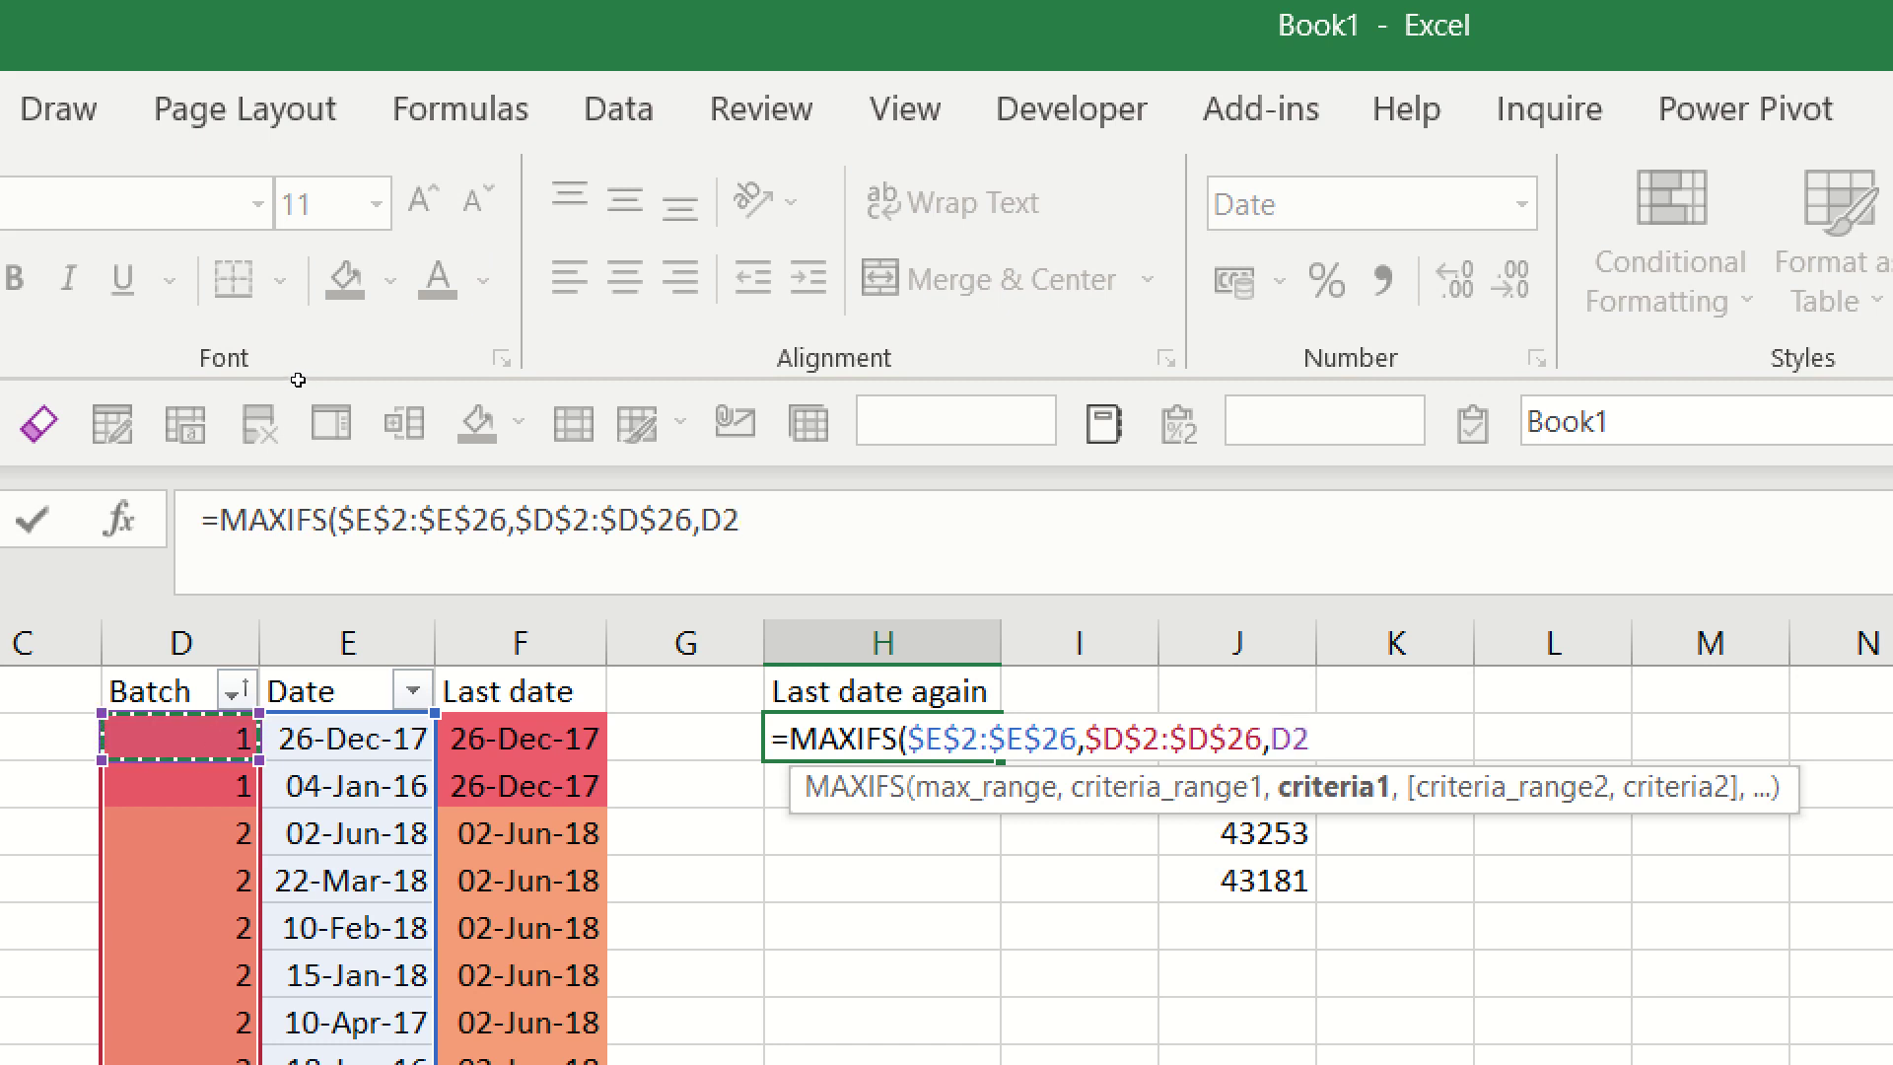
pyautogui.write(')')
pyautogui.press('Return')
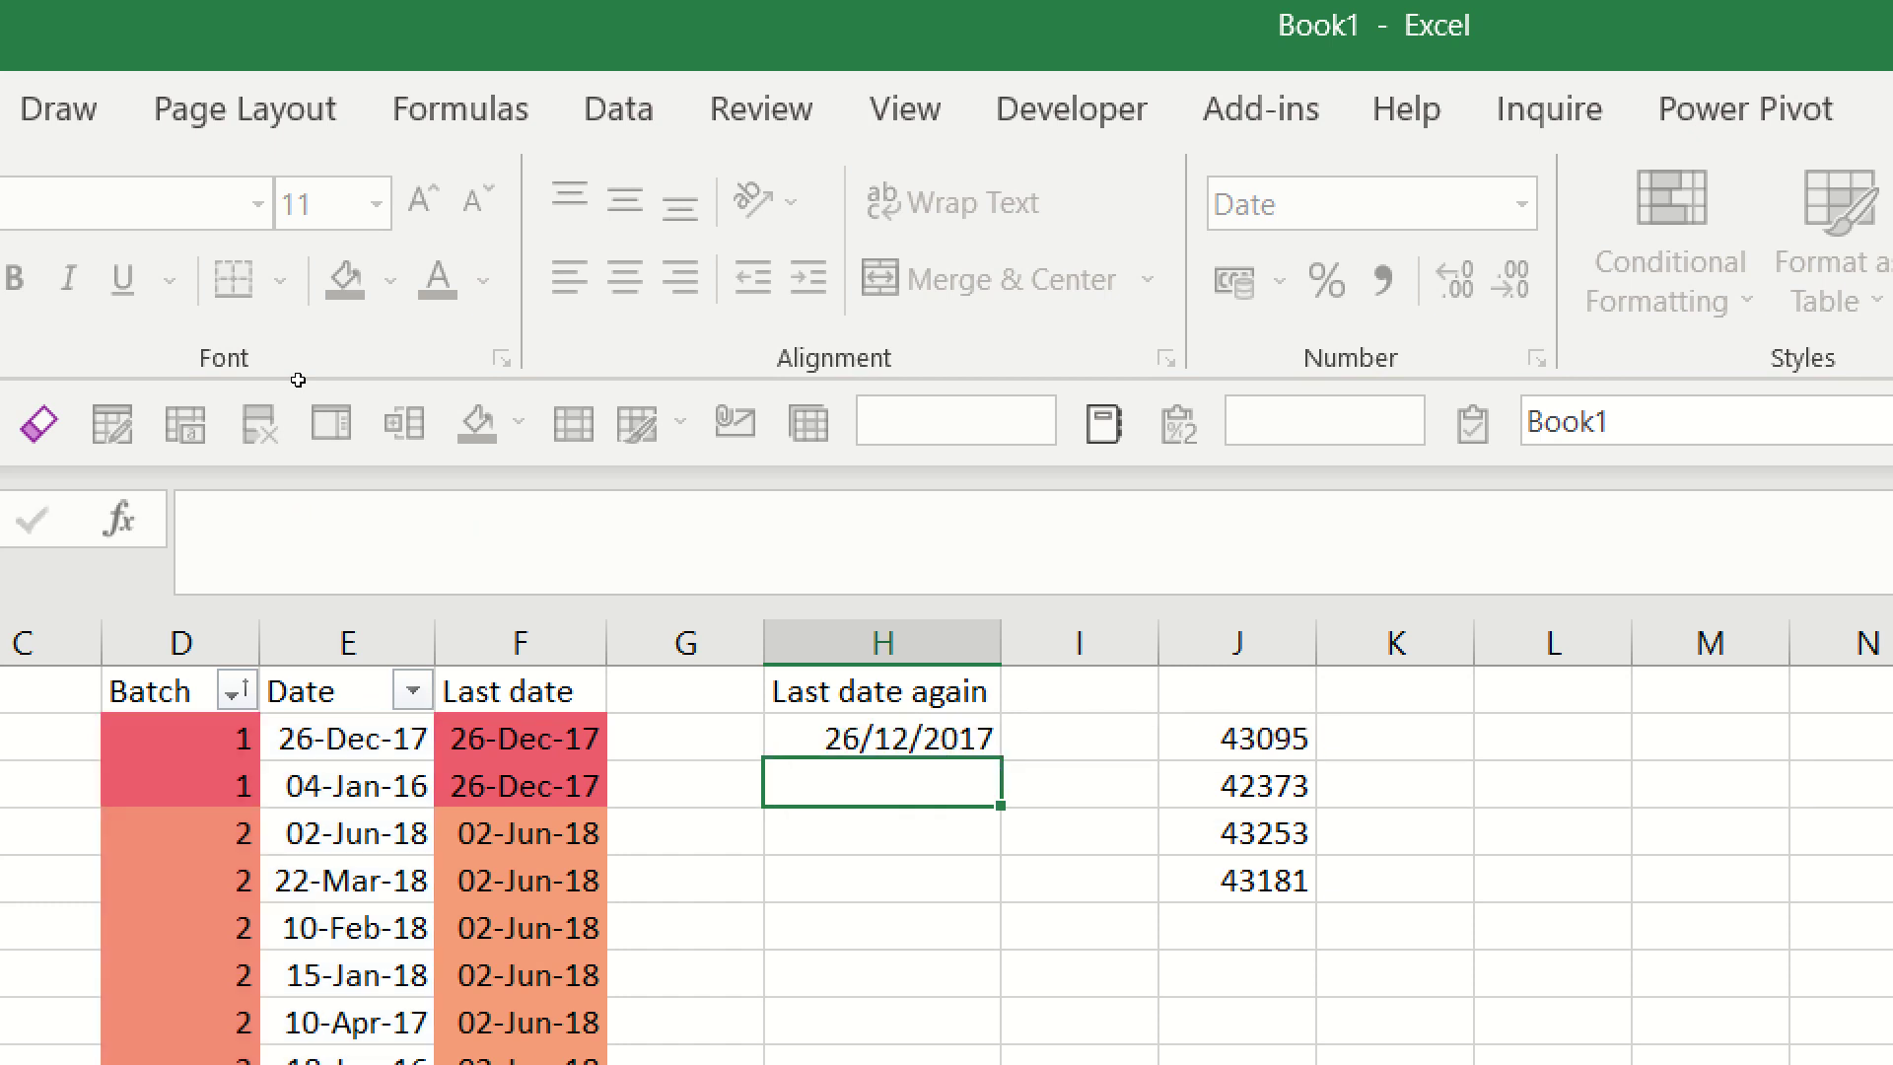
pyautogui.press('Up')
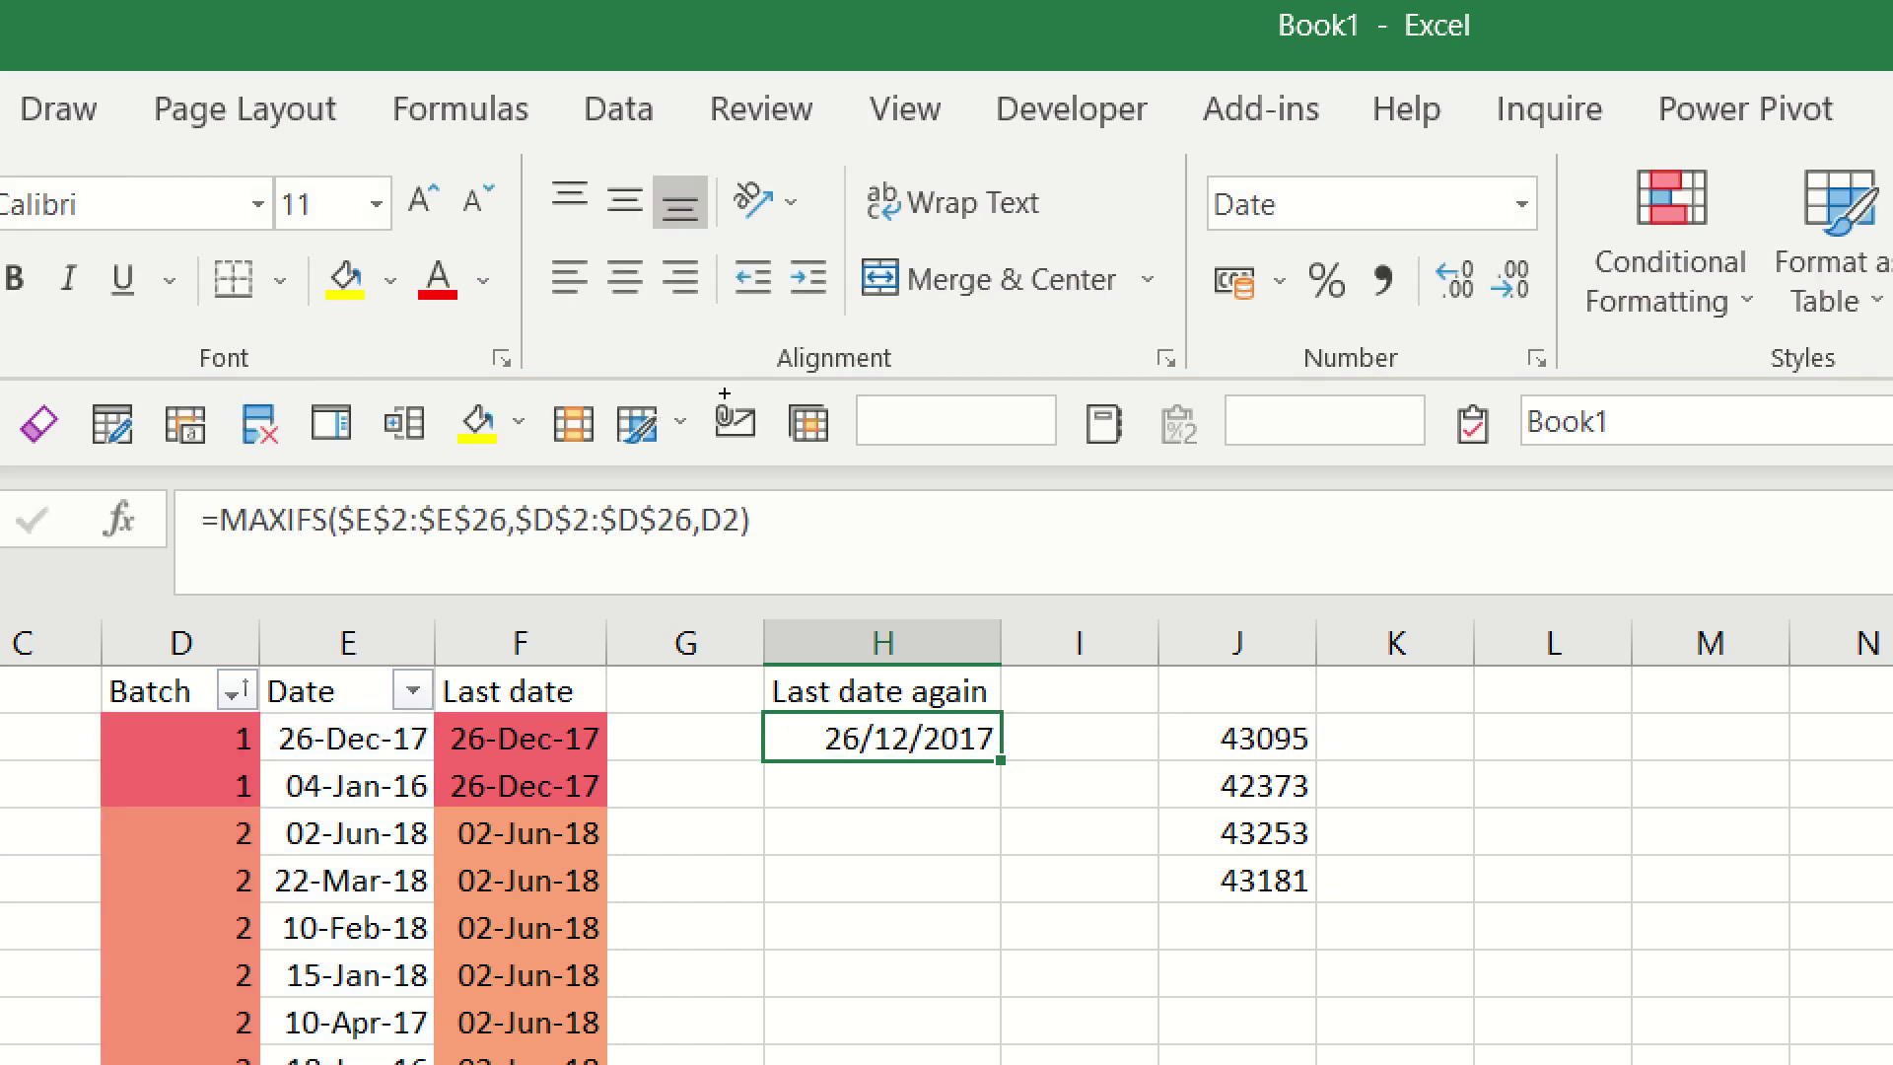
# - Fill H2's MAXIFS formula down to row 26 and apply a Green-Yellow-Red colour scale
pyautogui.moveTo(1001, 759); pyautogui.dragTo(660, 641)
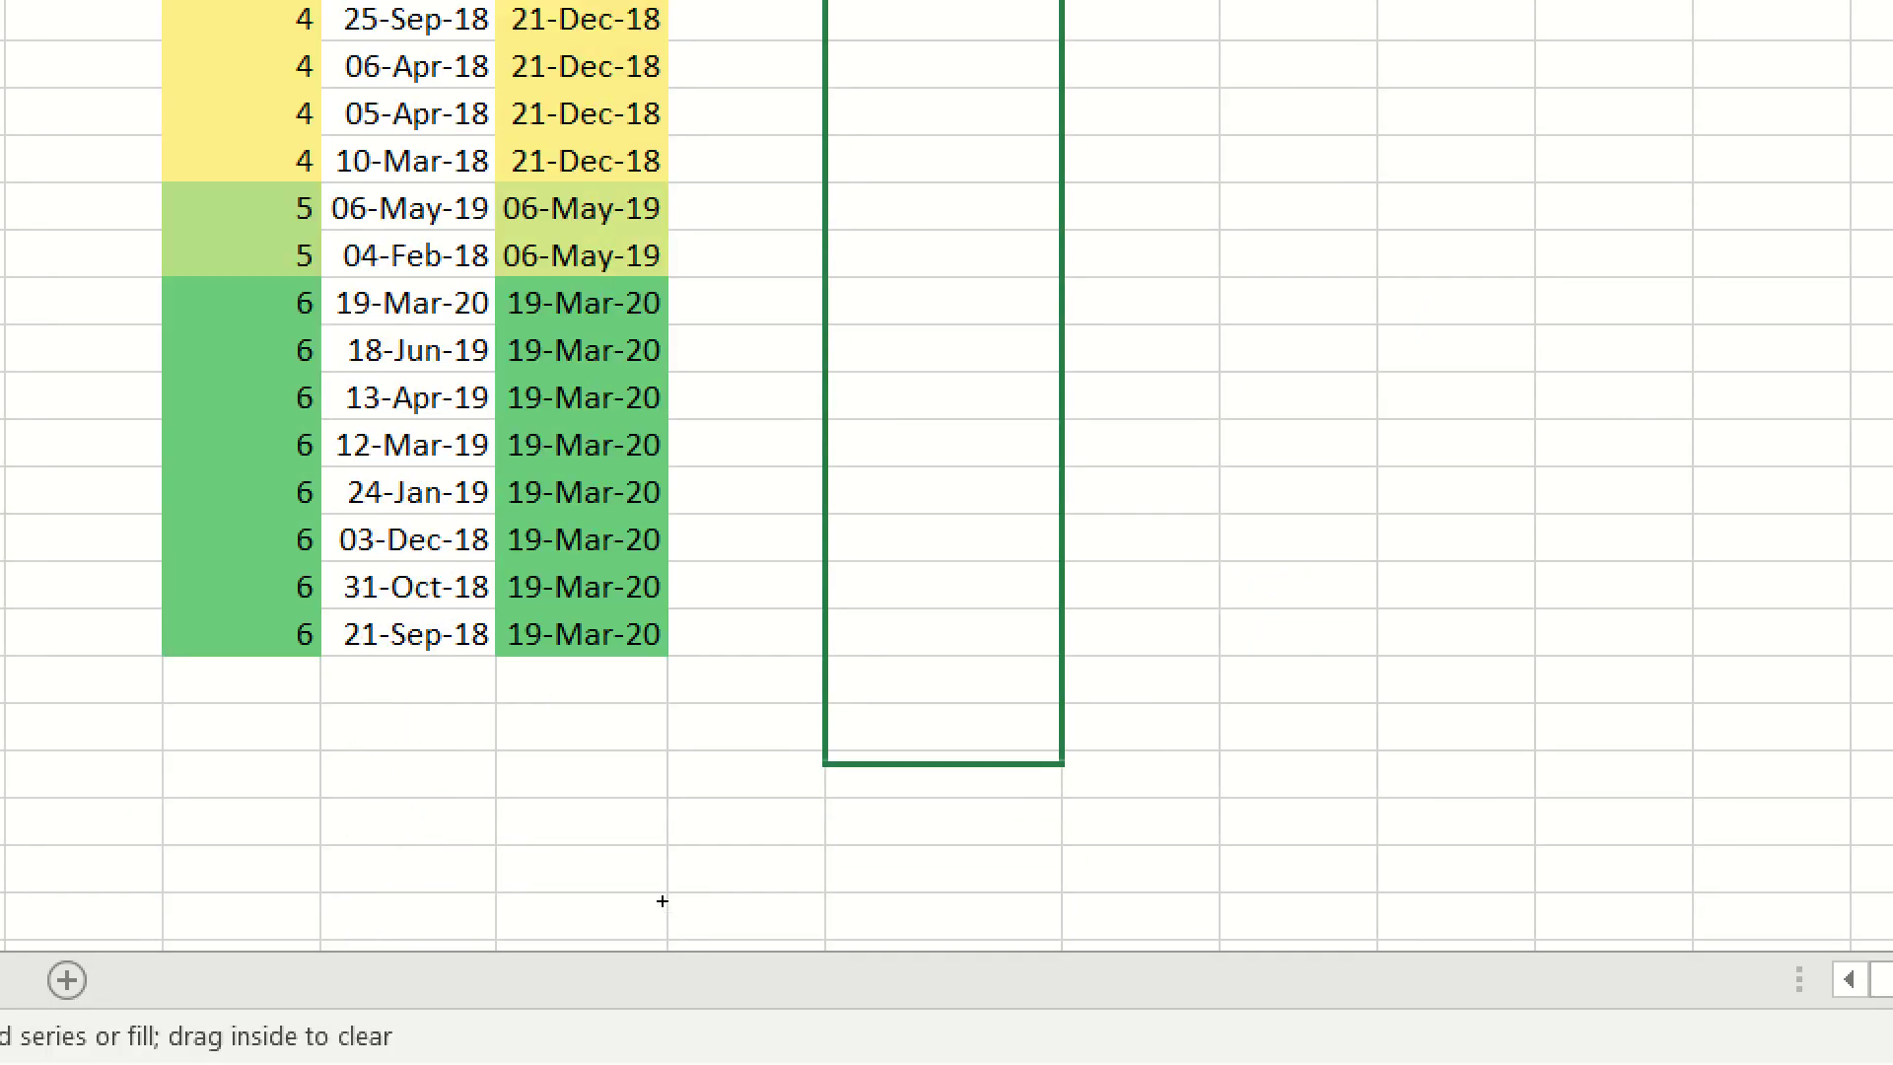
pyautogui.scroll(2, 626, 509)
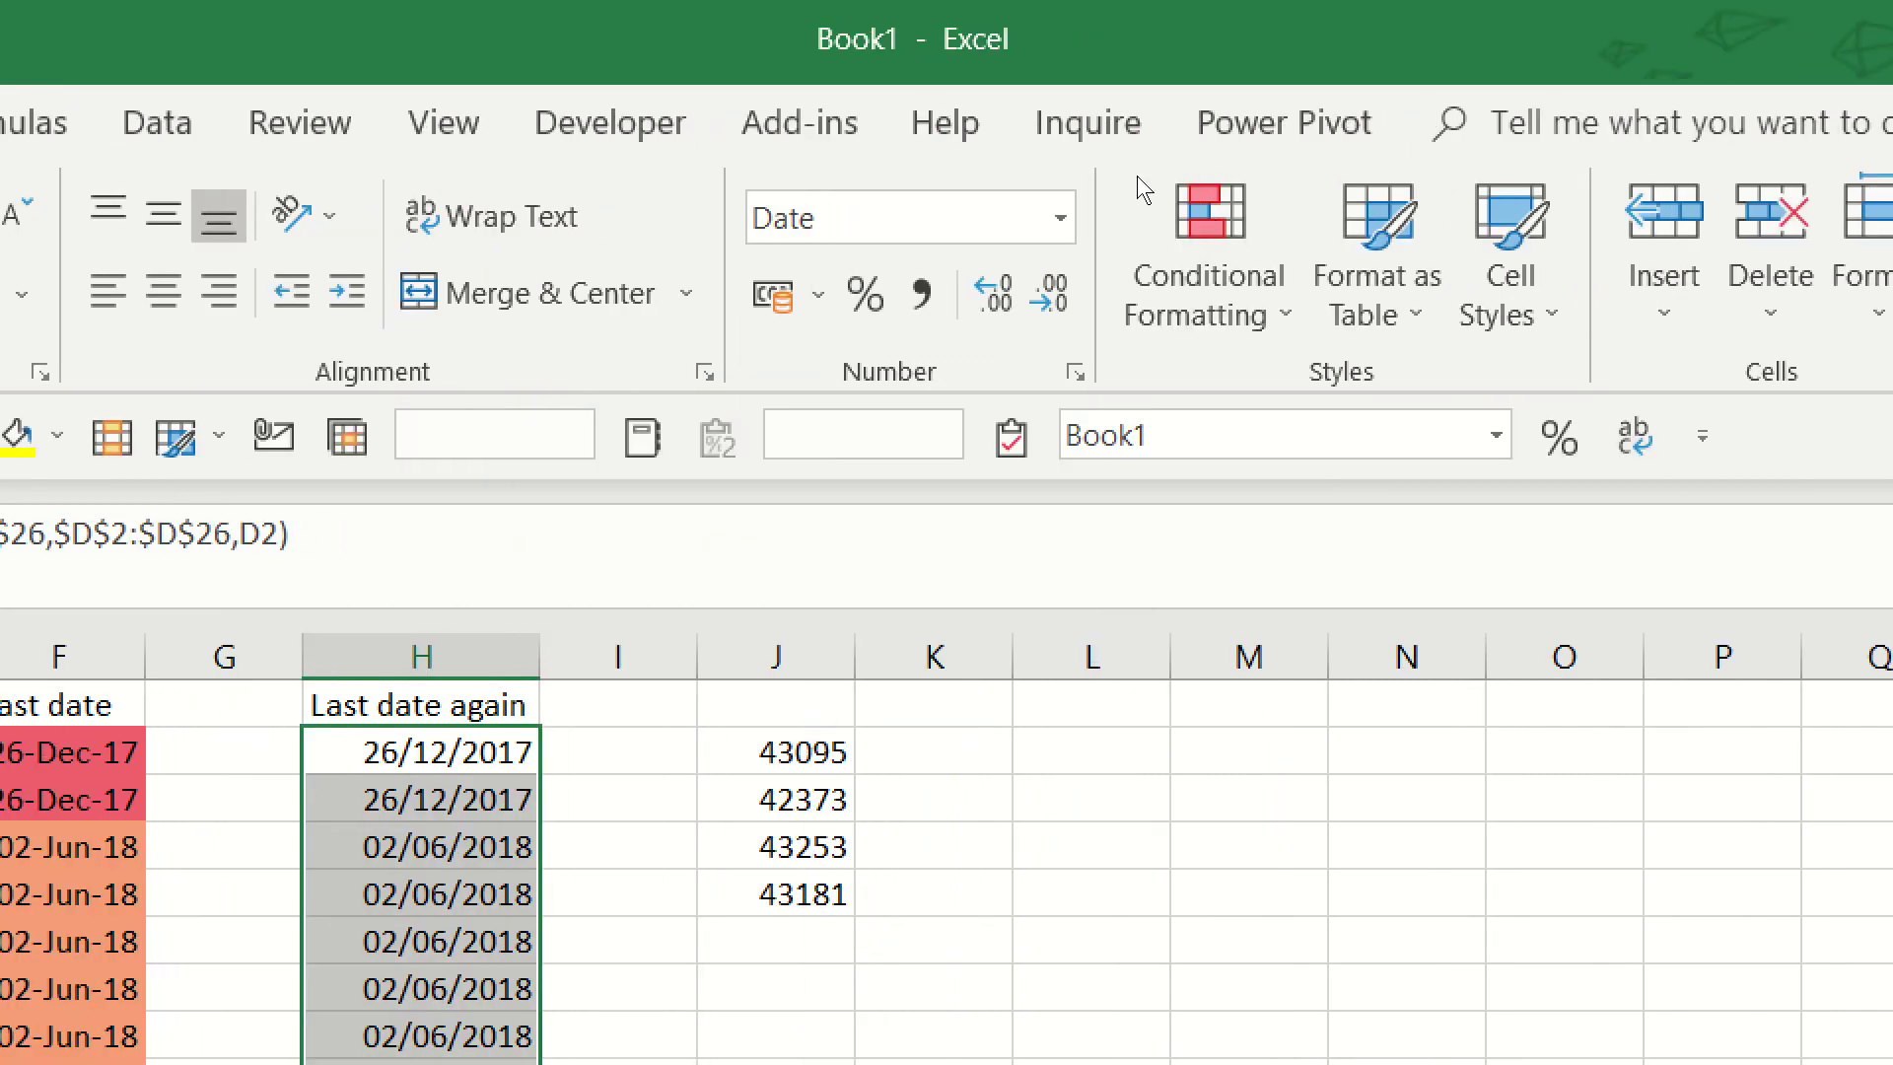
pyautogui.click(1637, 177)
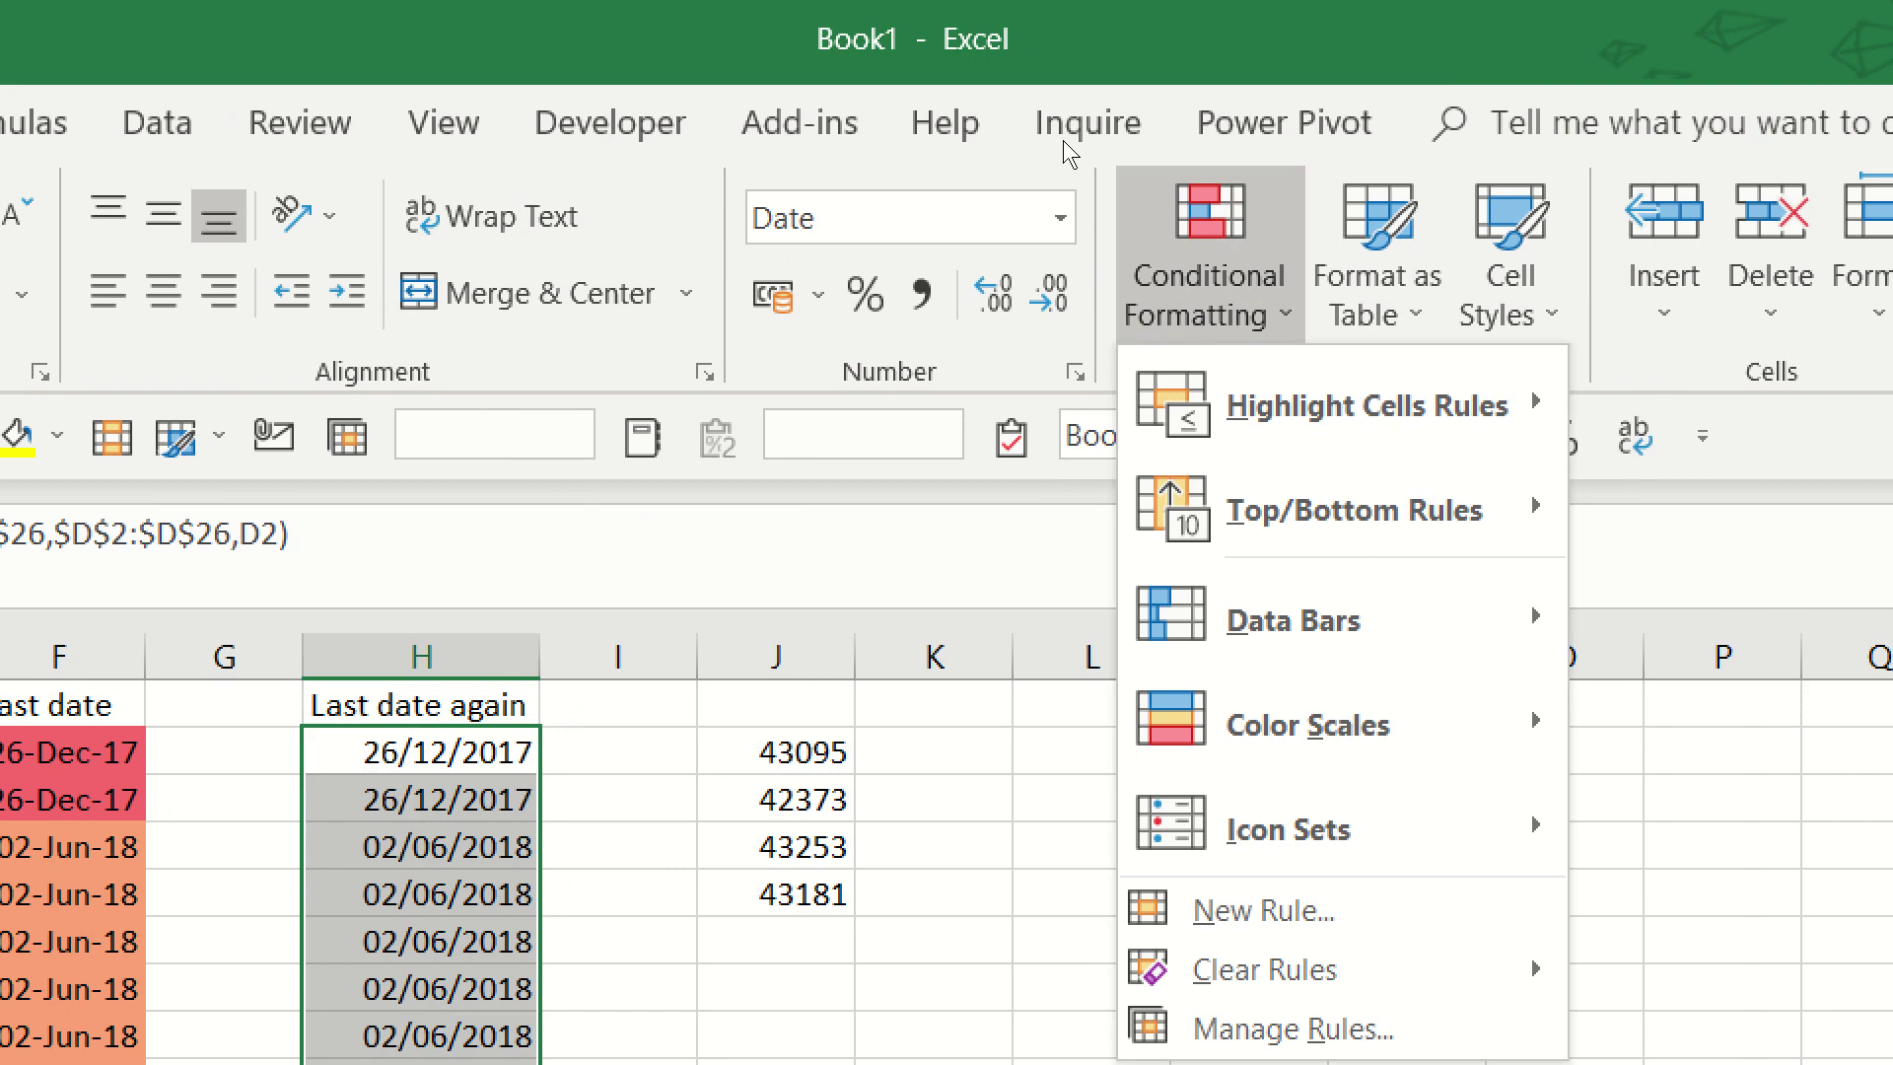
pyautogui.press('Down')
pyautogui.press('Down')
pyautogui.press('Down')
pyautogui.press('Down')
pyautogui.press('Right')
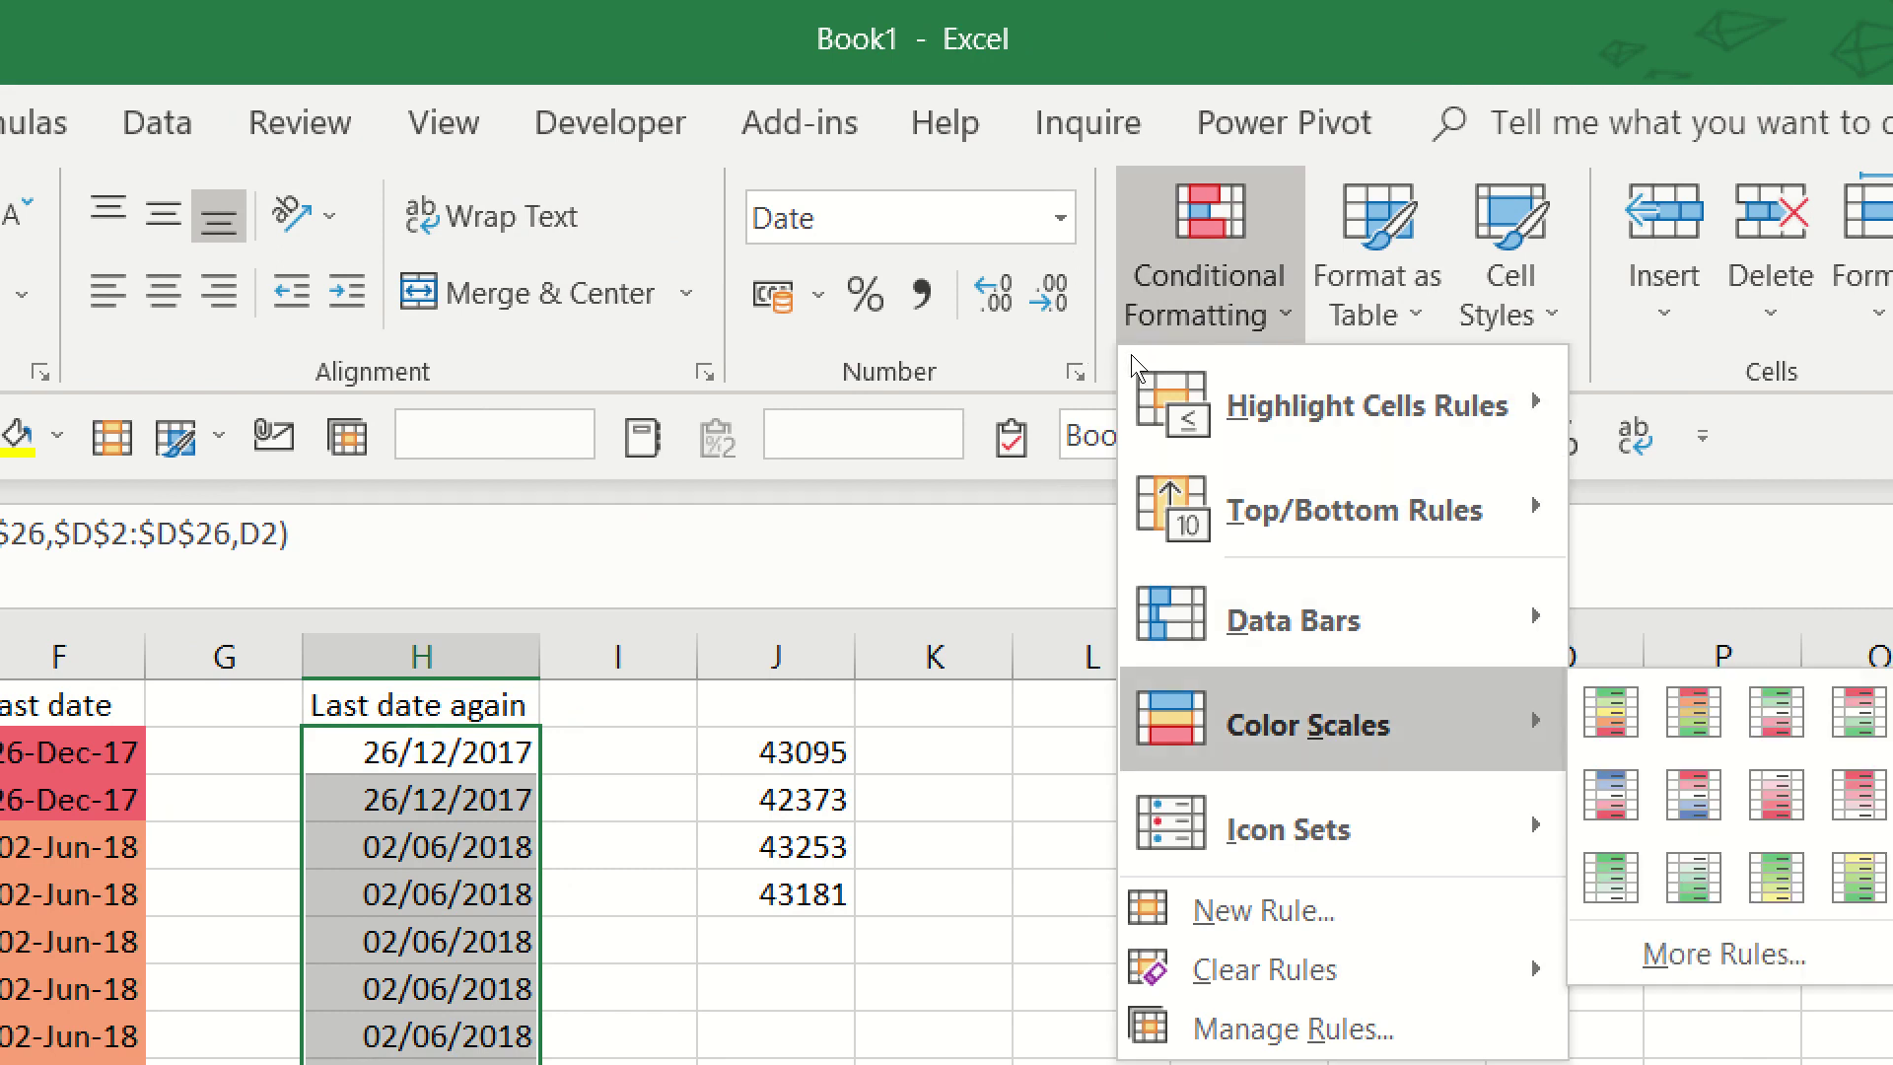
pyautogui.press('Down')
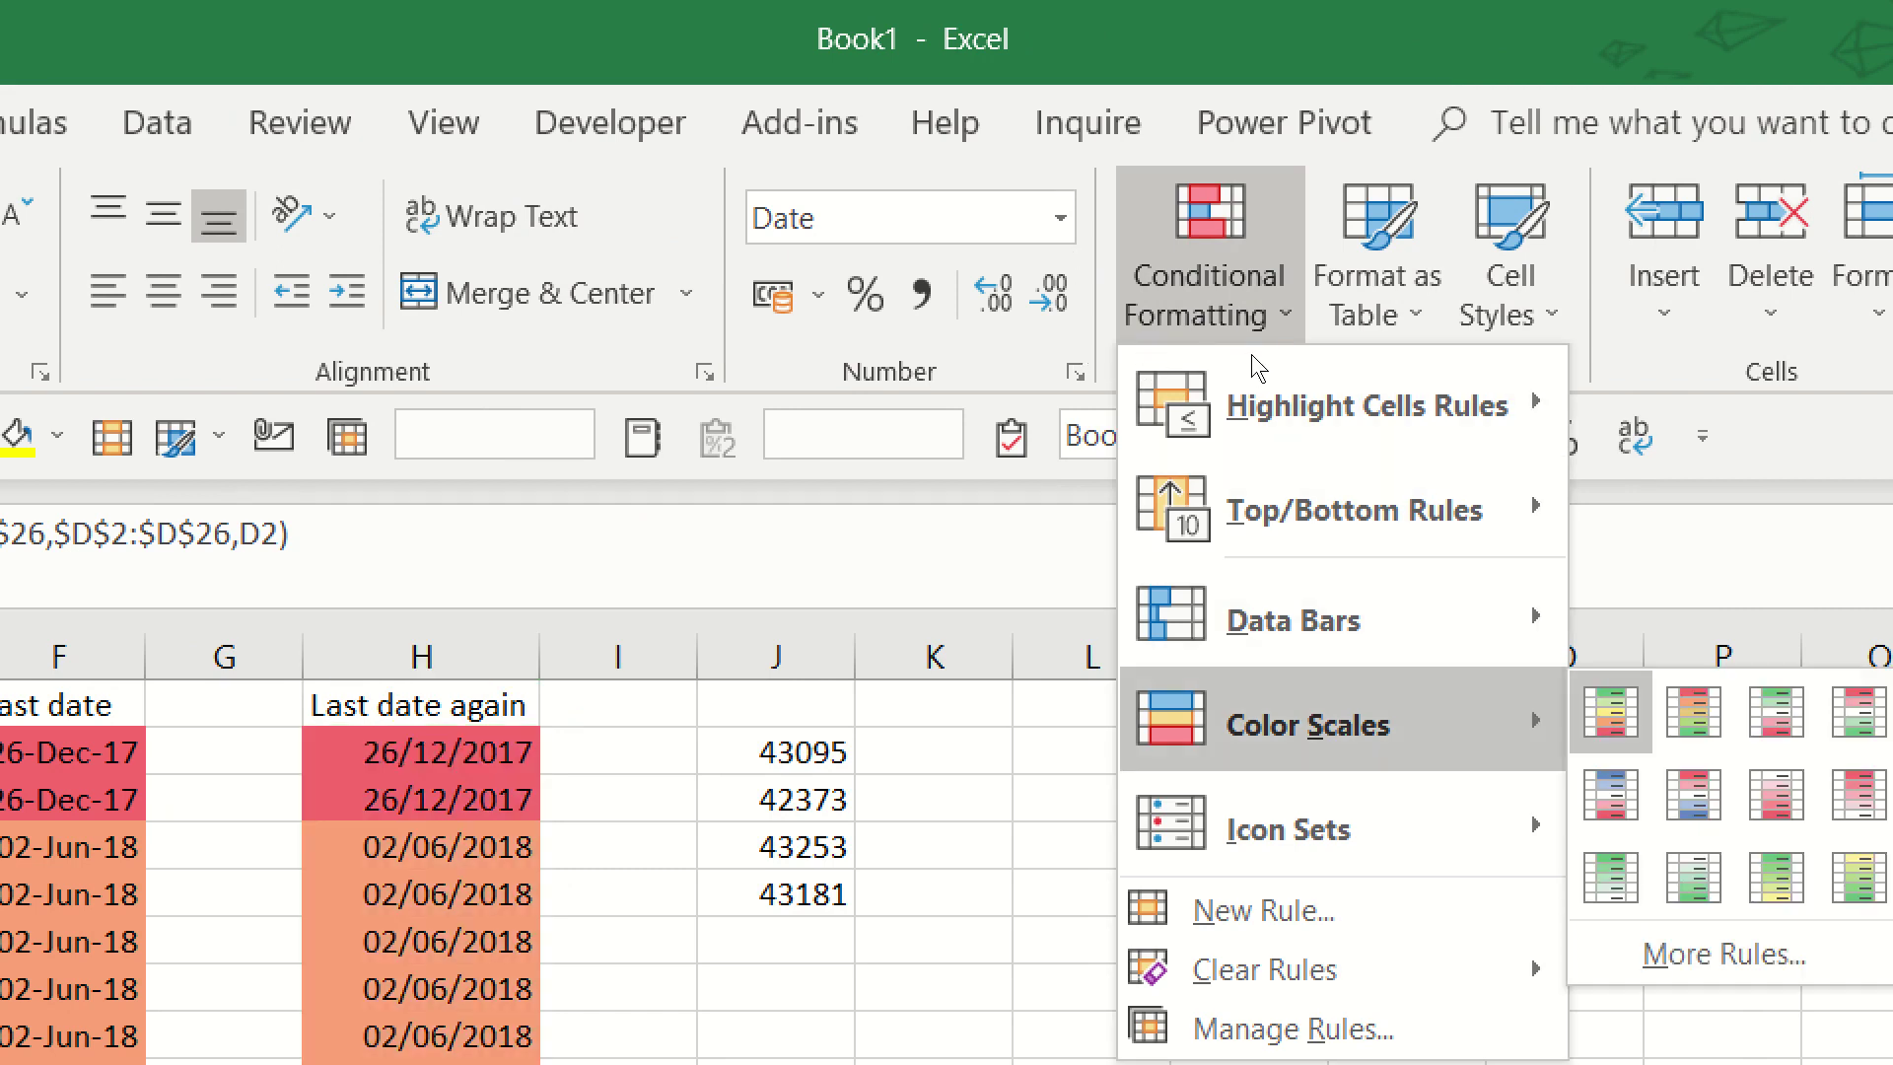
pyautogui.press('Return')
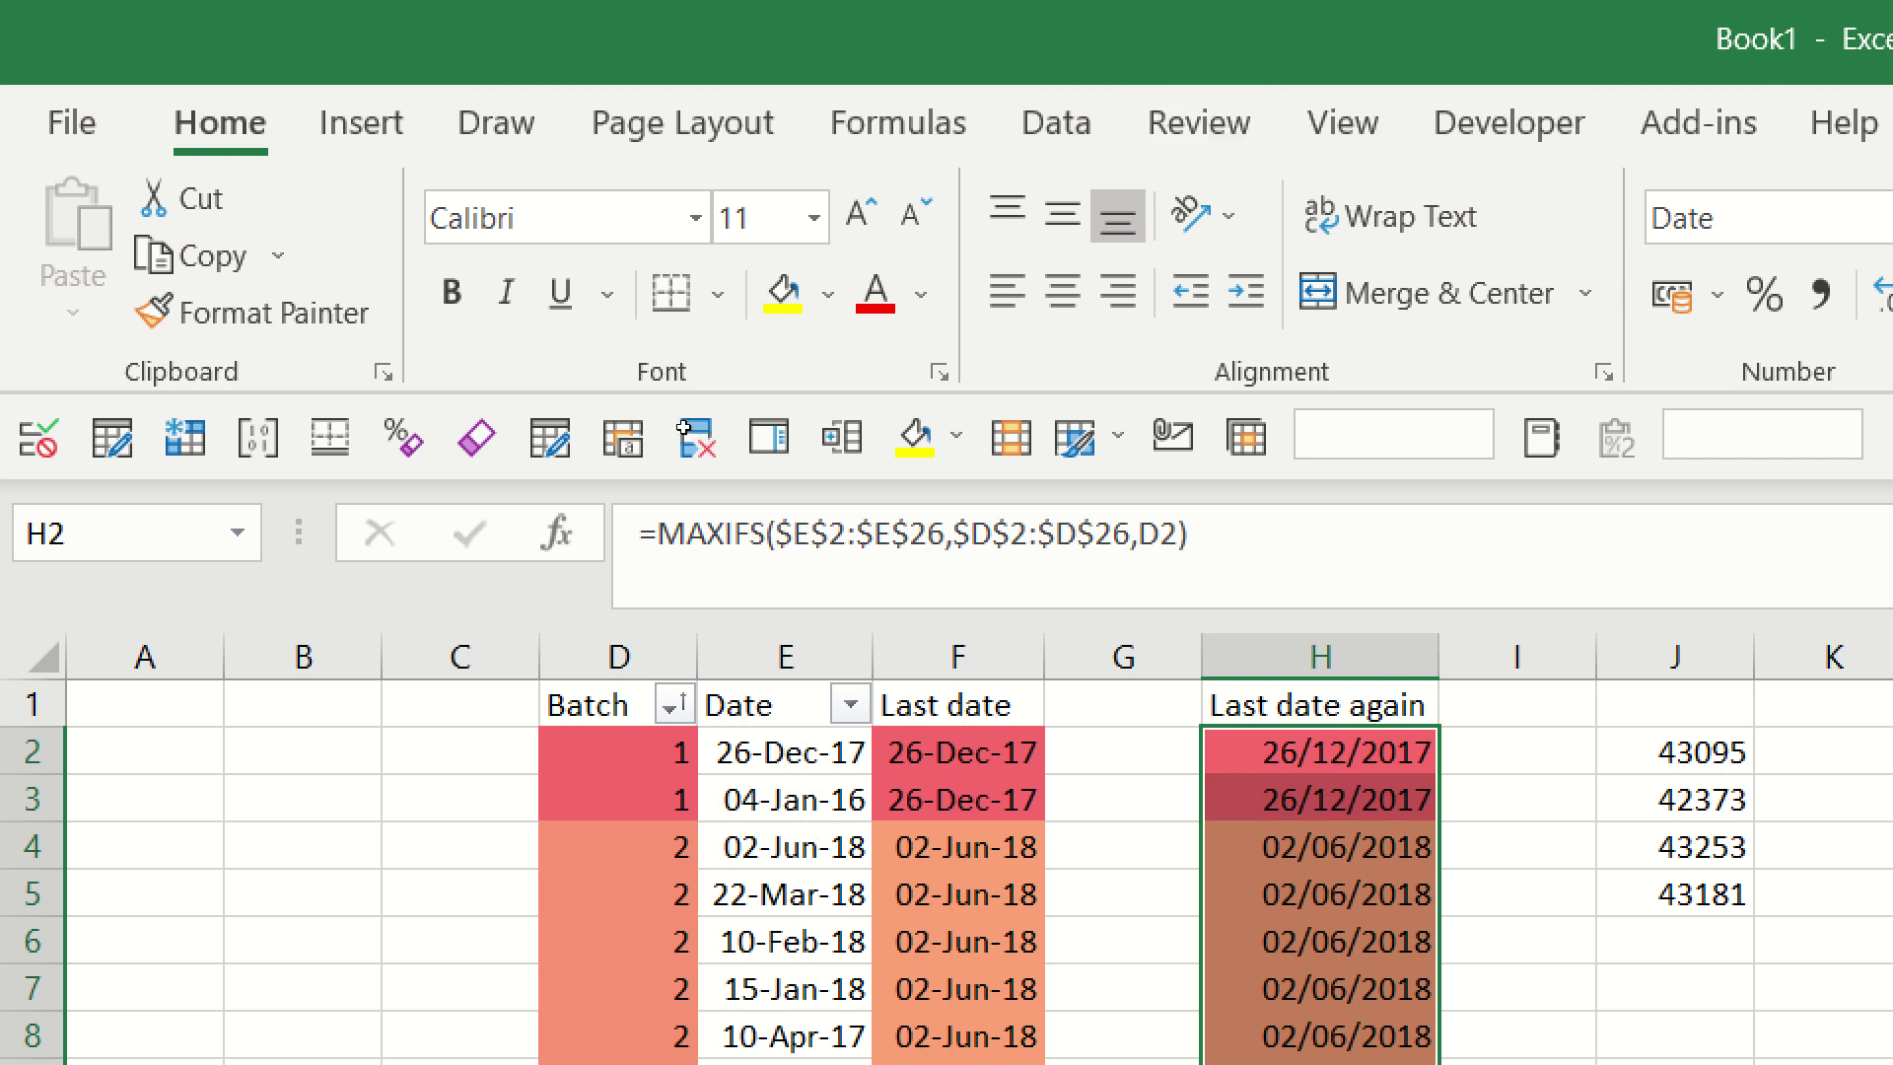
pyautogui.press('Down')
pyautogui.press('Down')
pyautogui.press('F2')
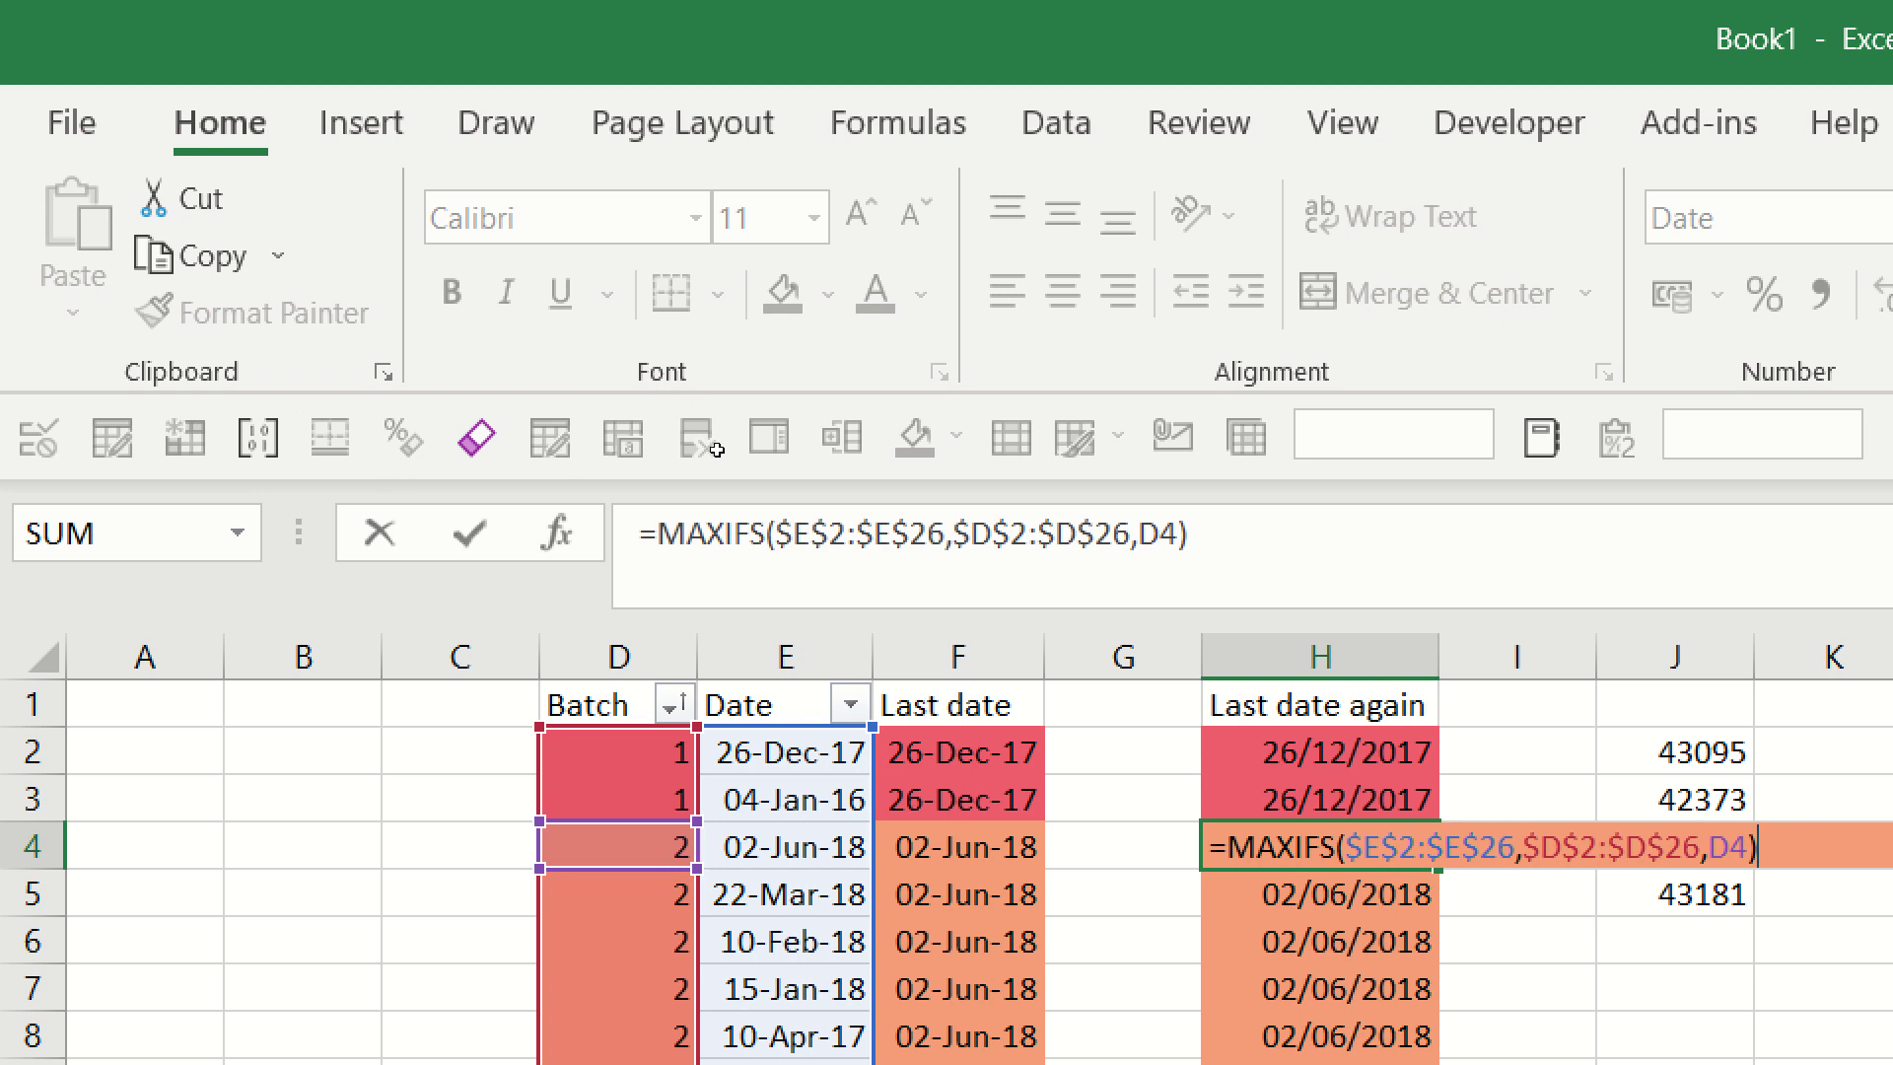
pyautogui.hotkey('ctrl', 'Return')
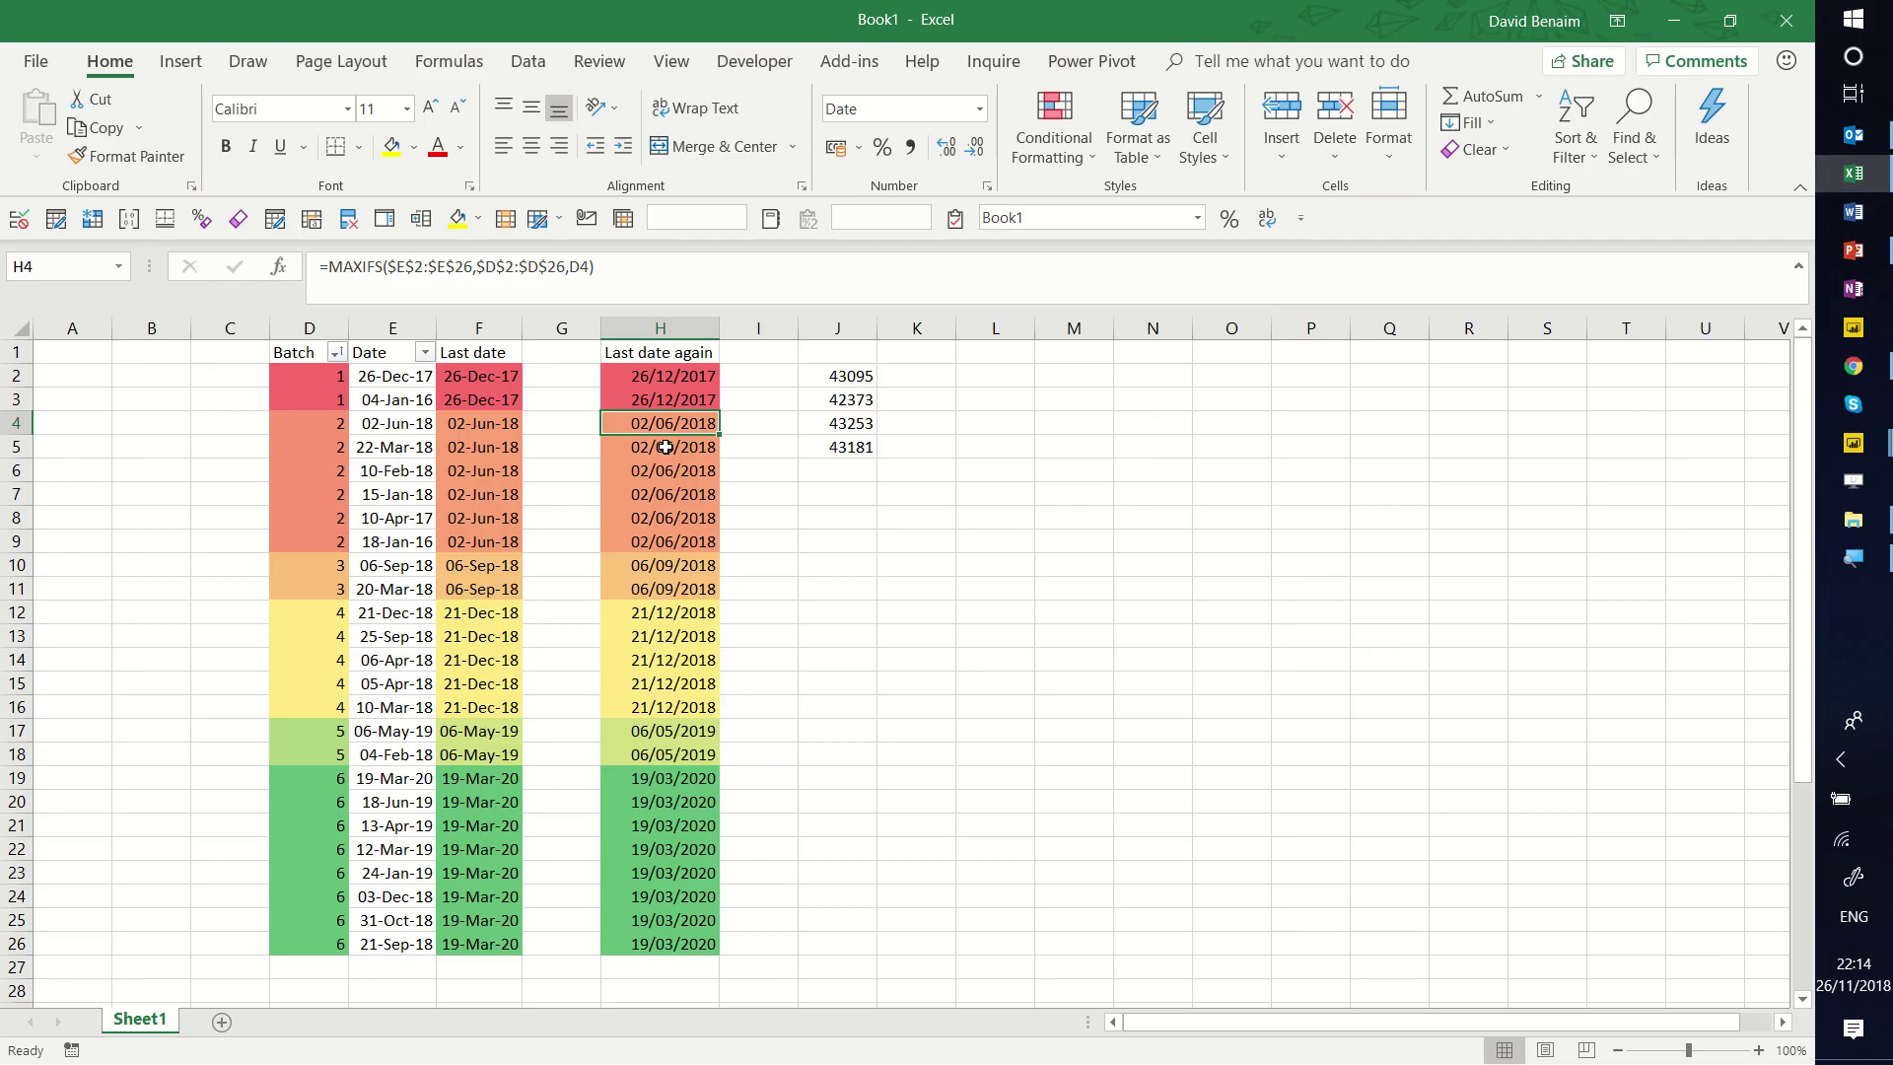
# - Switch to Power BI Desktop and select the Date column of the Batch questions table
pyautogui.hotkey('alt', 'Tab')
pyautogui.hotkey('alt', 'Tab')
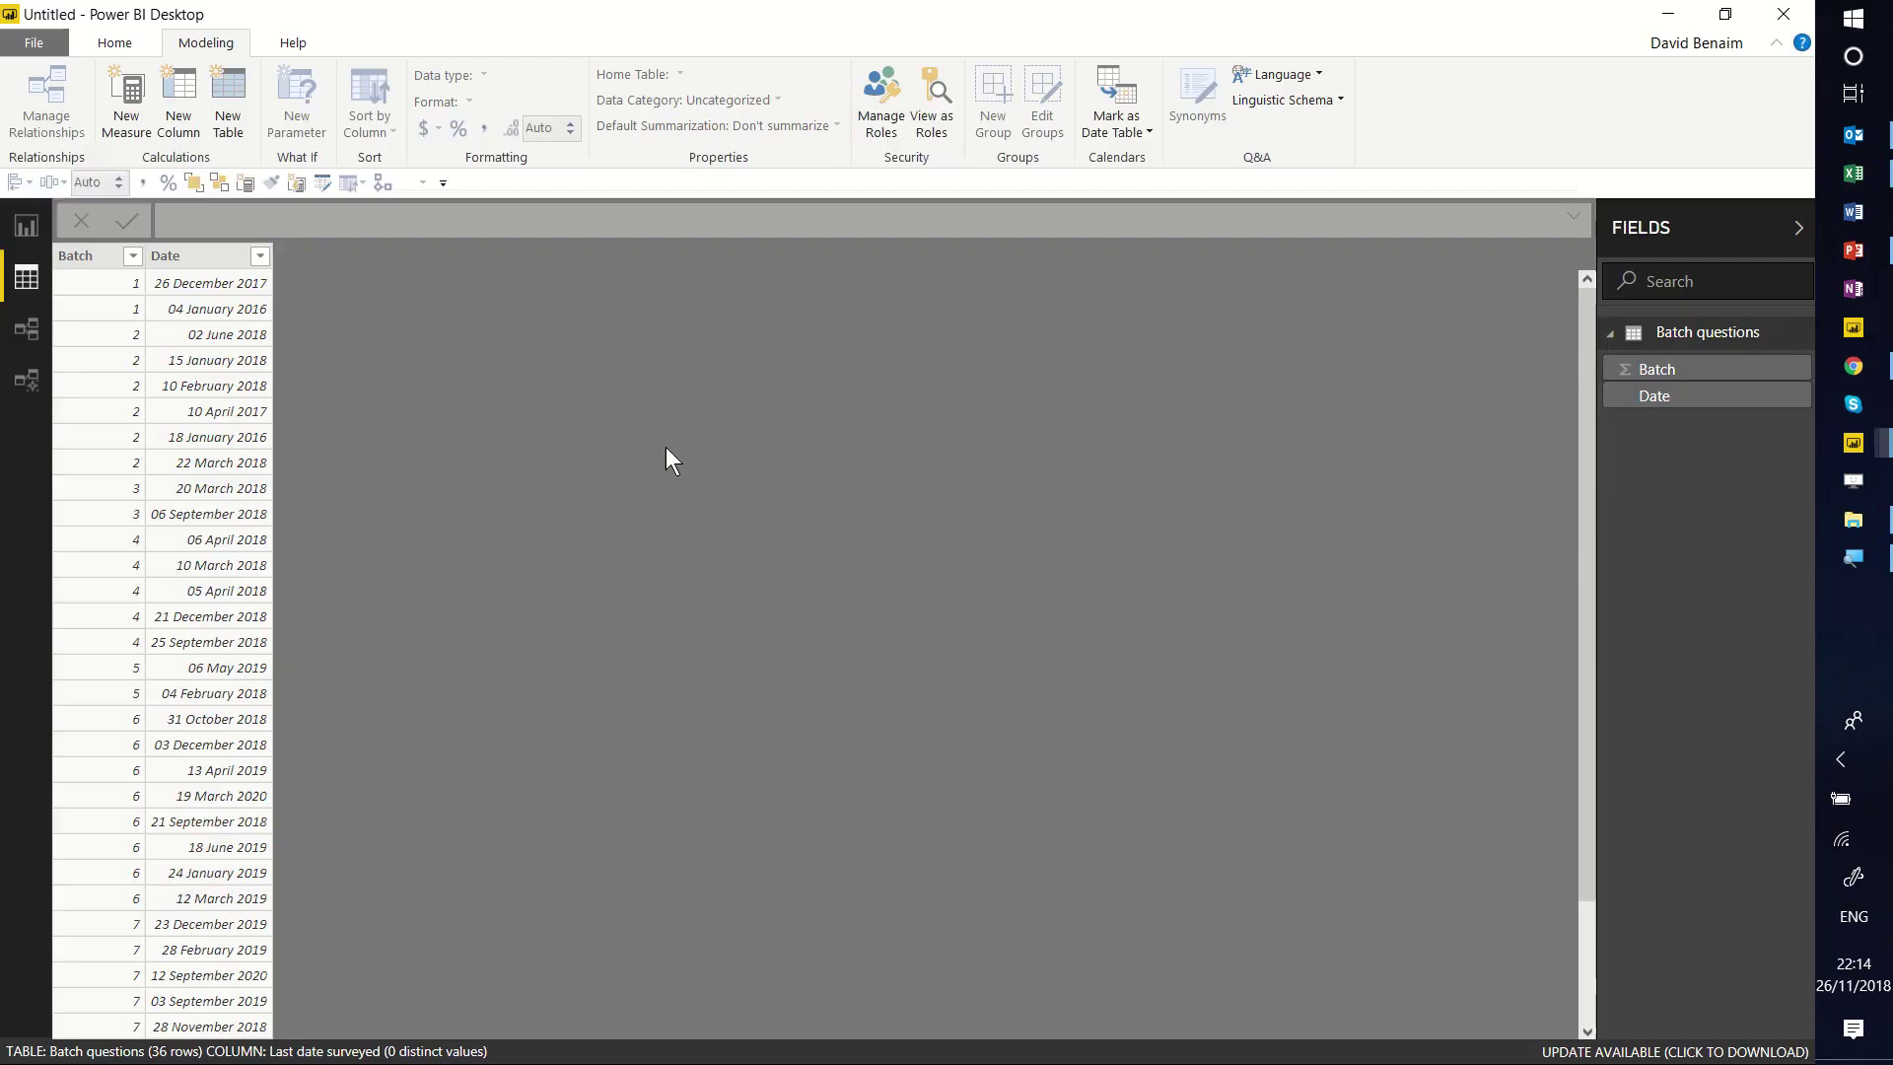
pyautogui.click(173, 264)
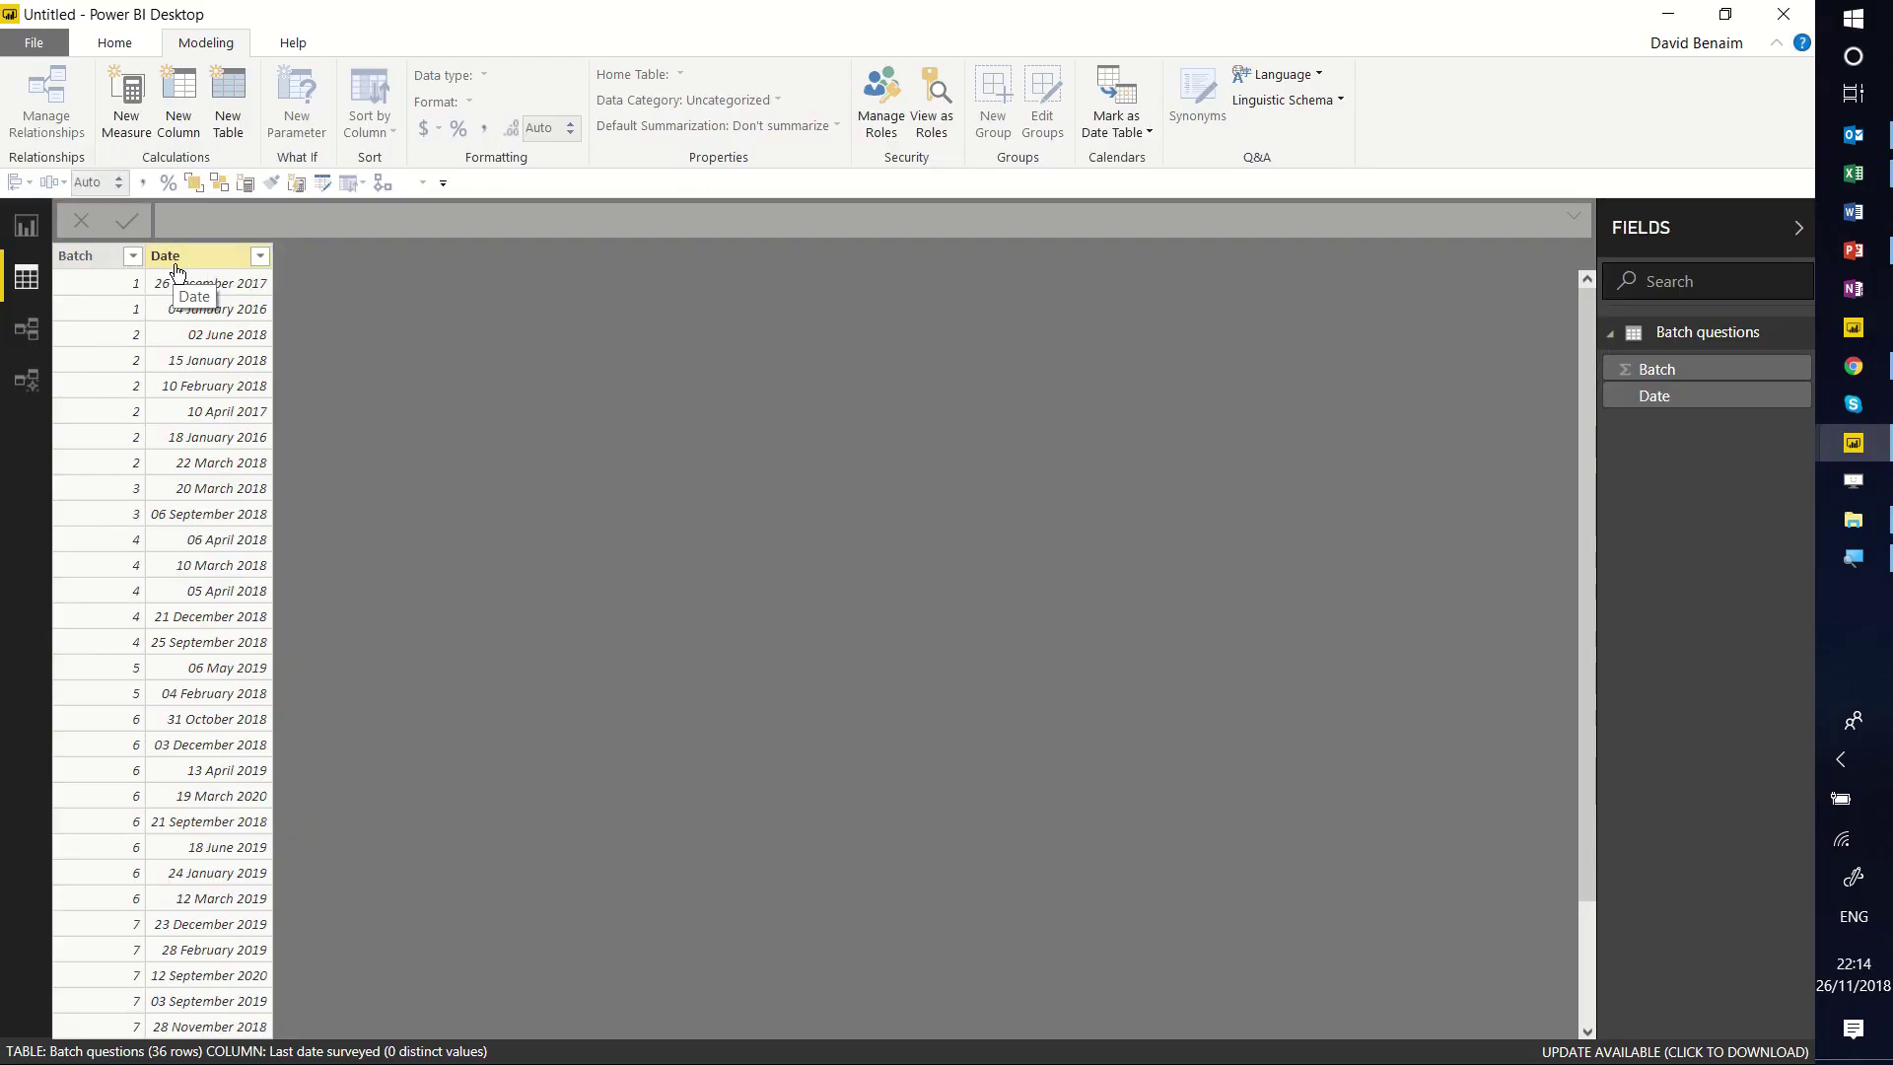
# - Add a new column and type Last date of survey = CALCULATE(MAX('Batch questions'[Date]),FILTER(
pyautogui.click(169, 98)
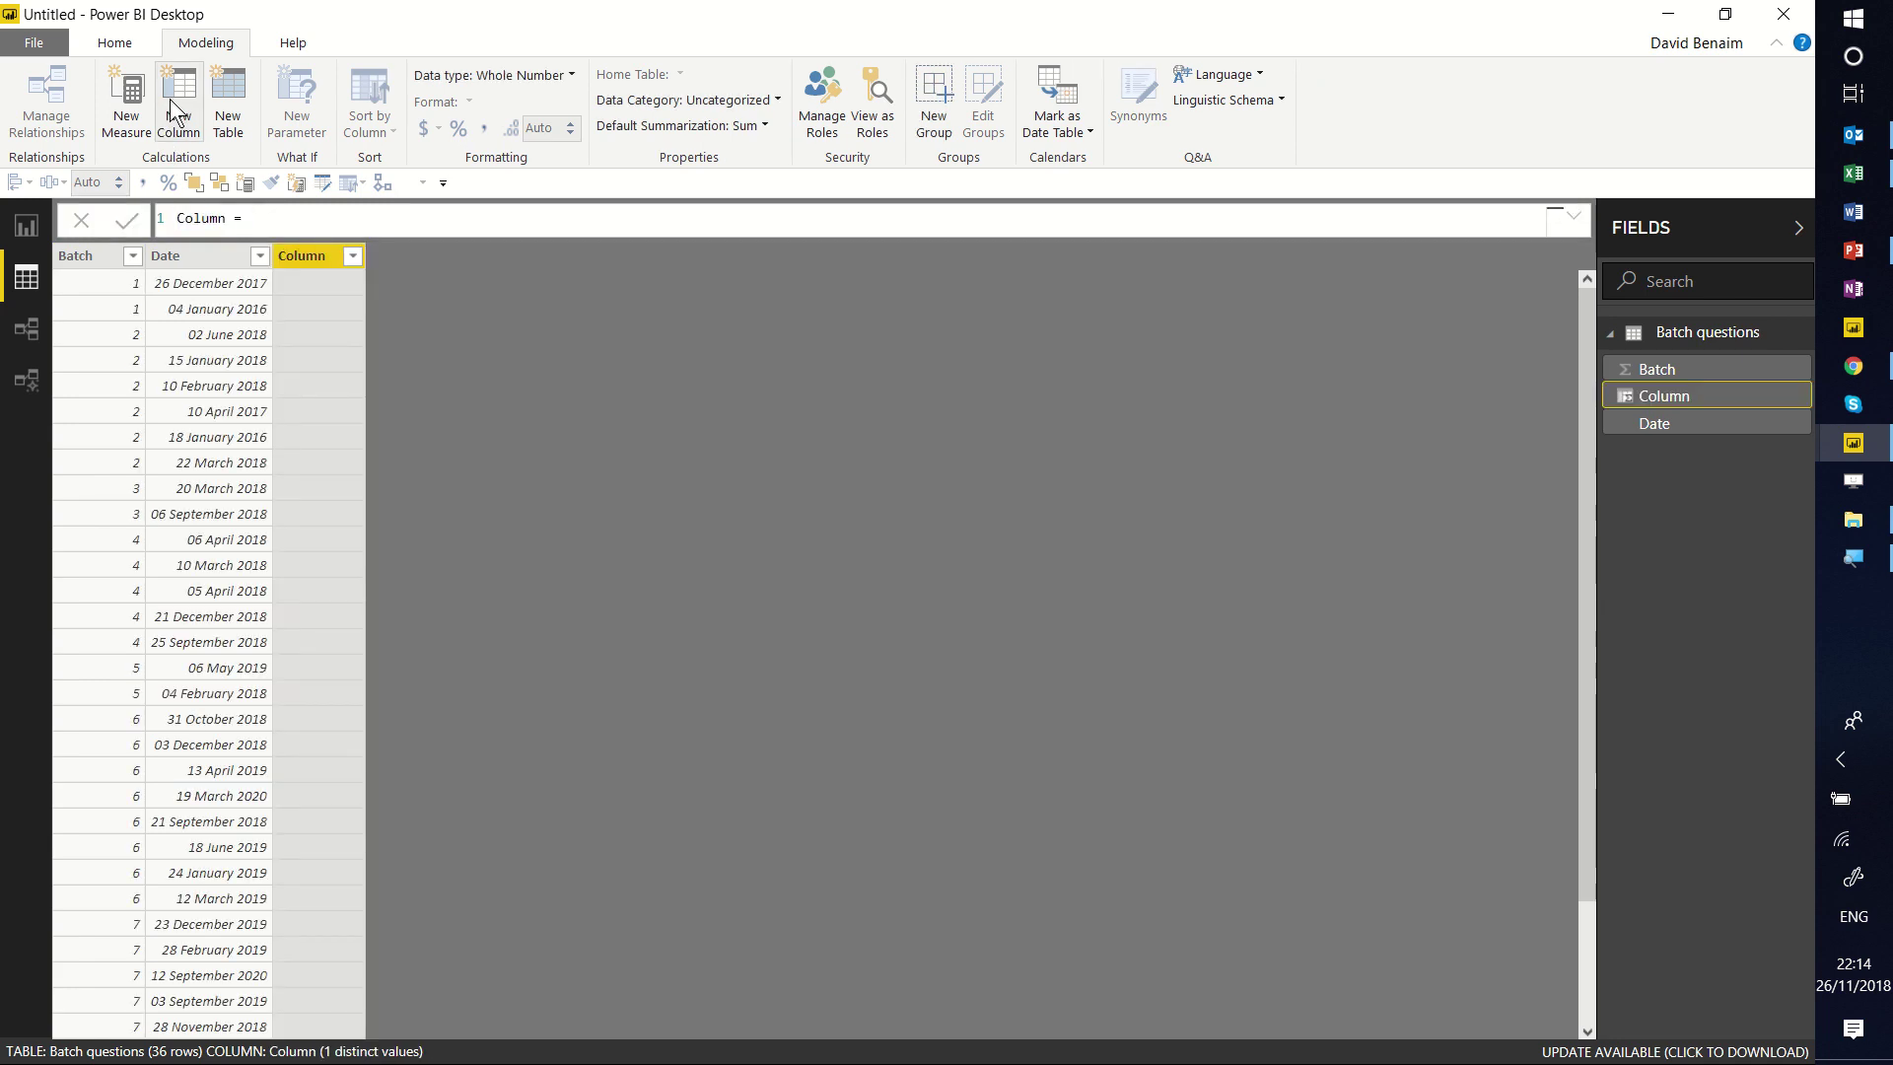
pyautogui.write('Last date of survey = CALCULATE(')
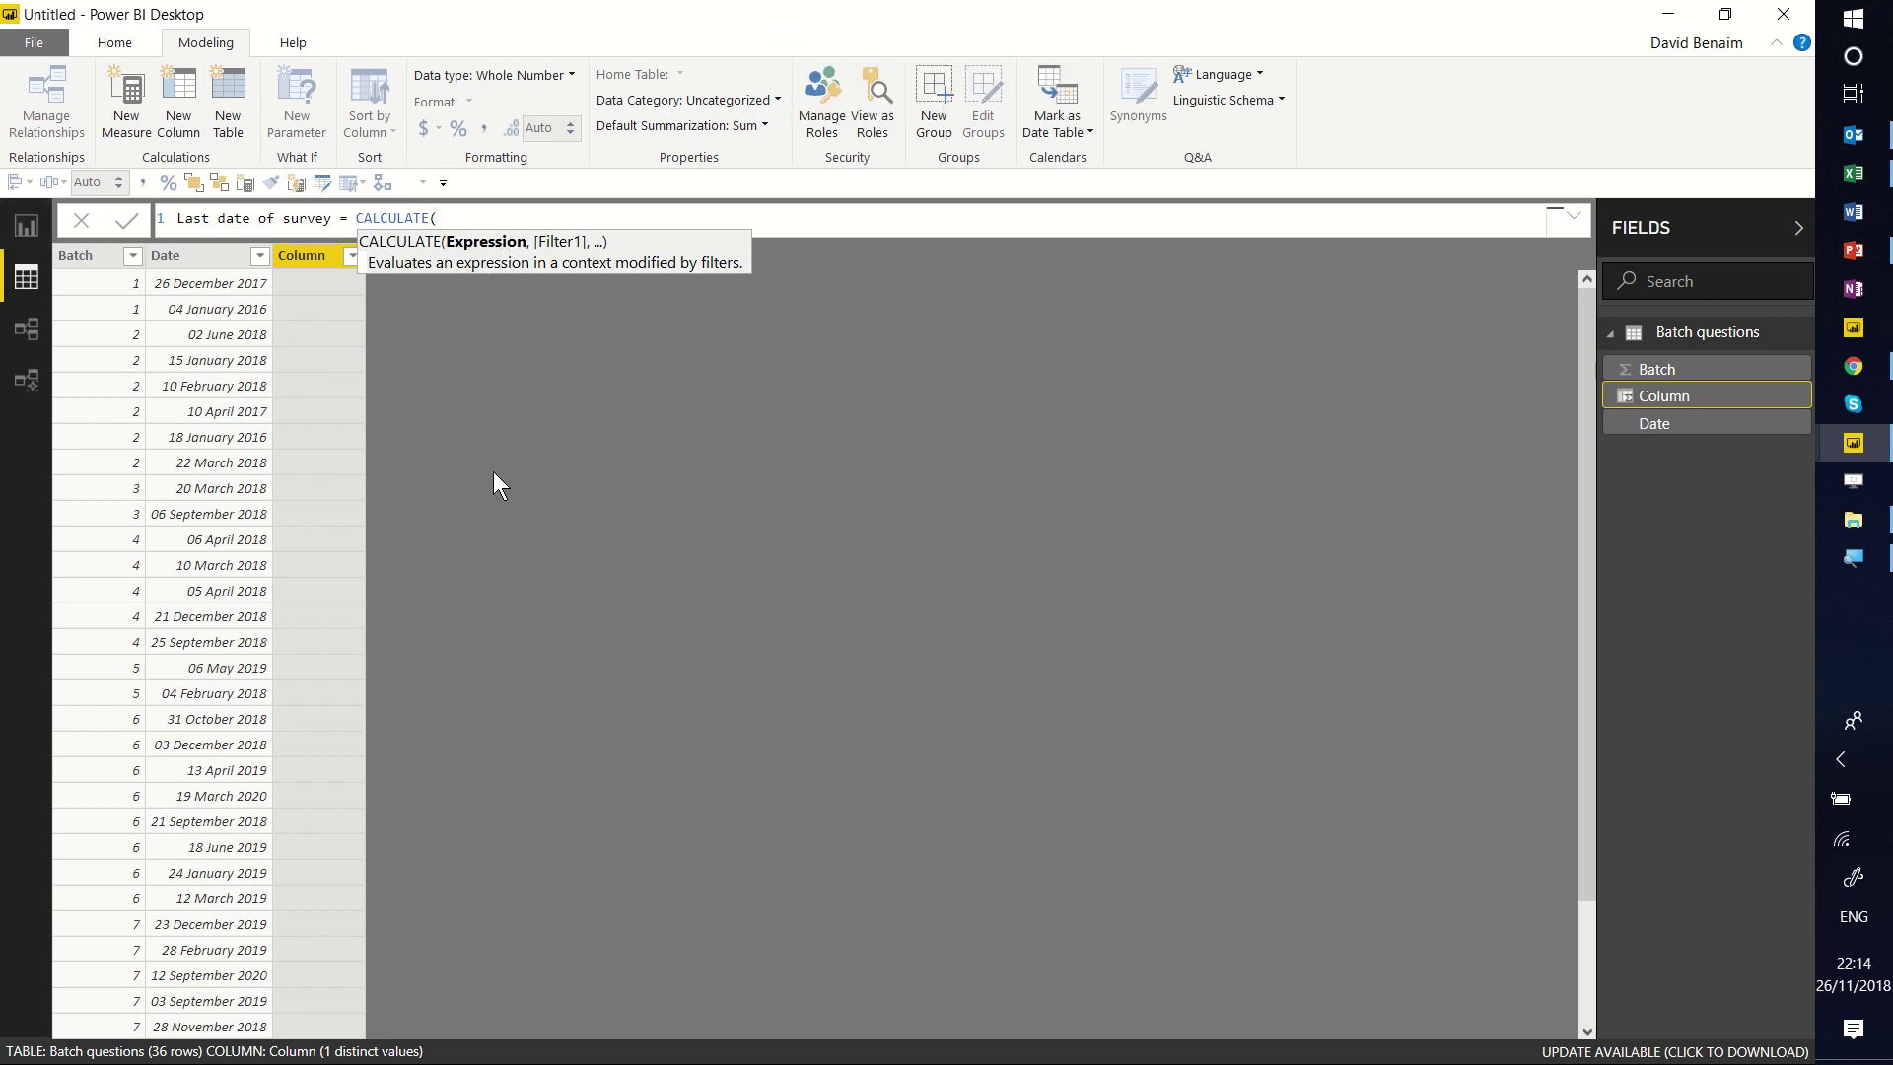
pyautogui.write('max')
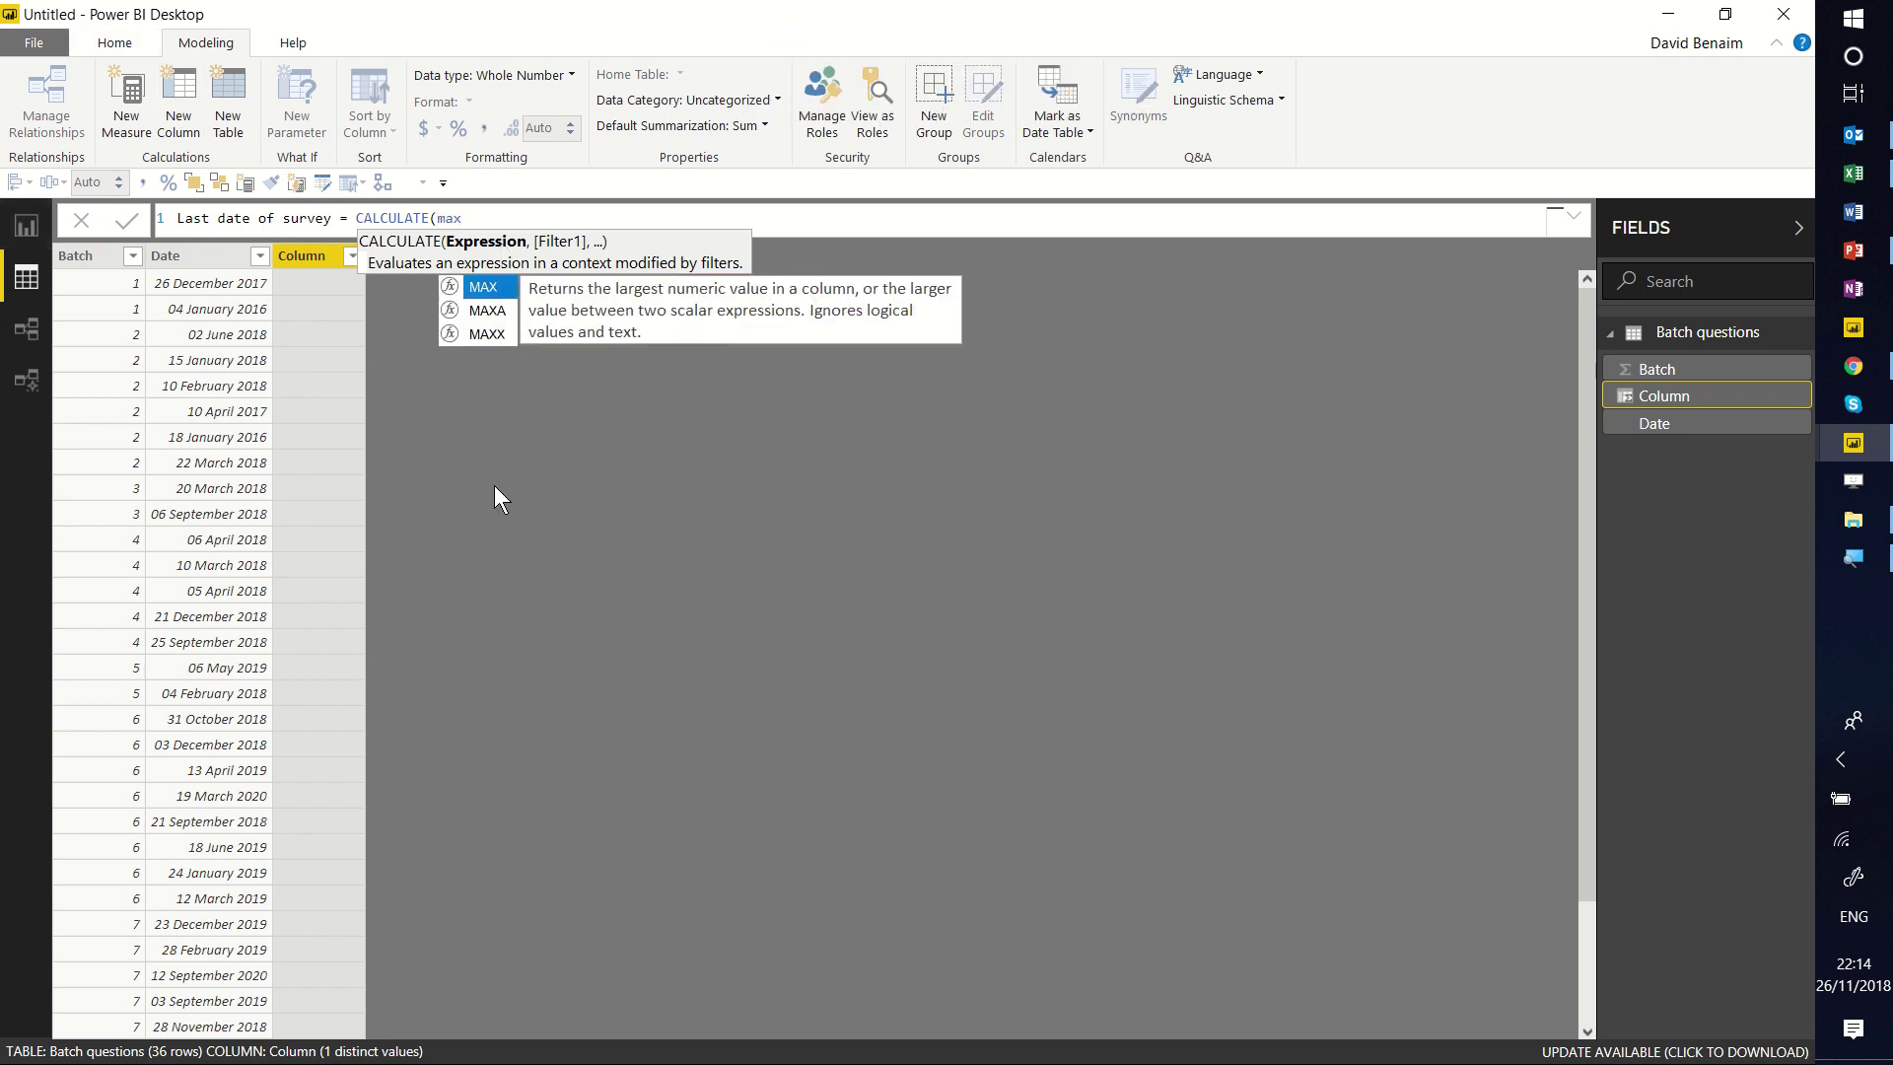
pyautogui.write('(date')
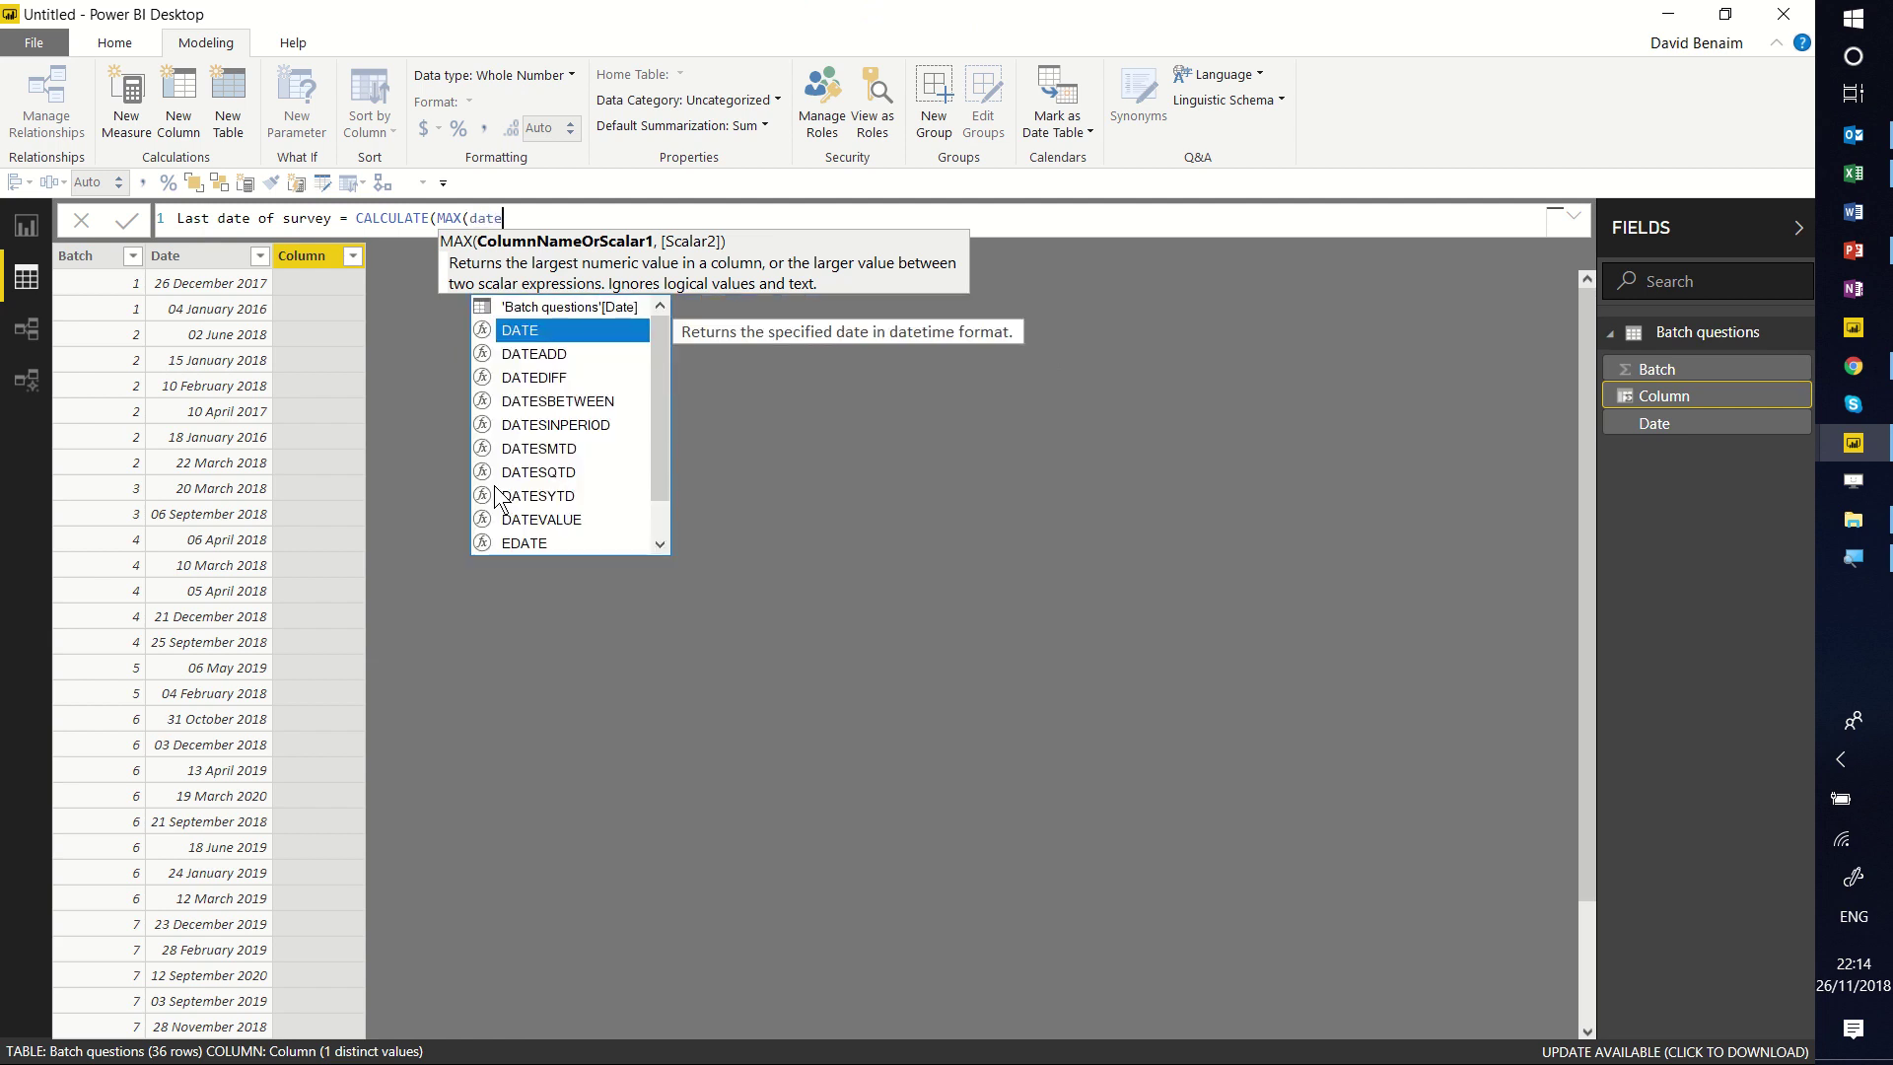
pyautogui.press('Tab')
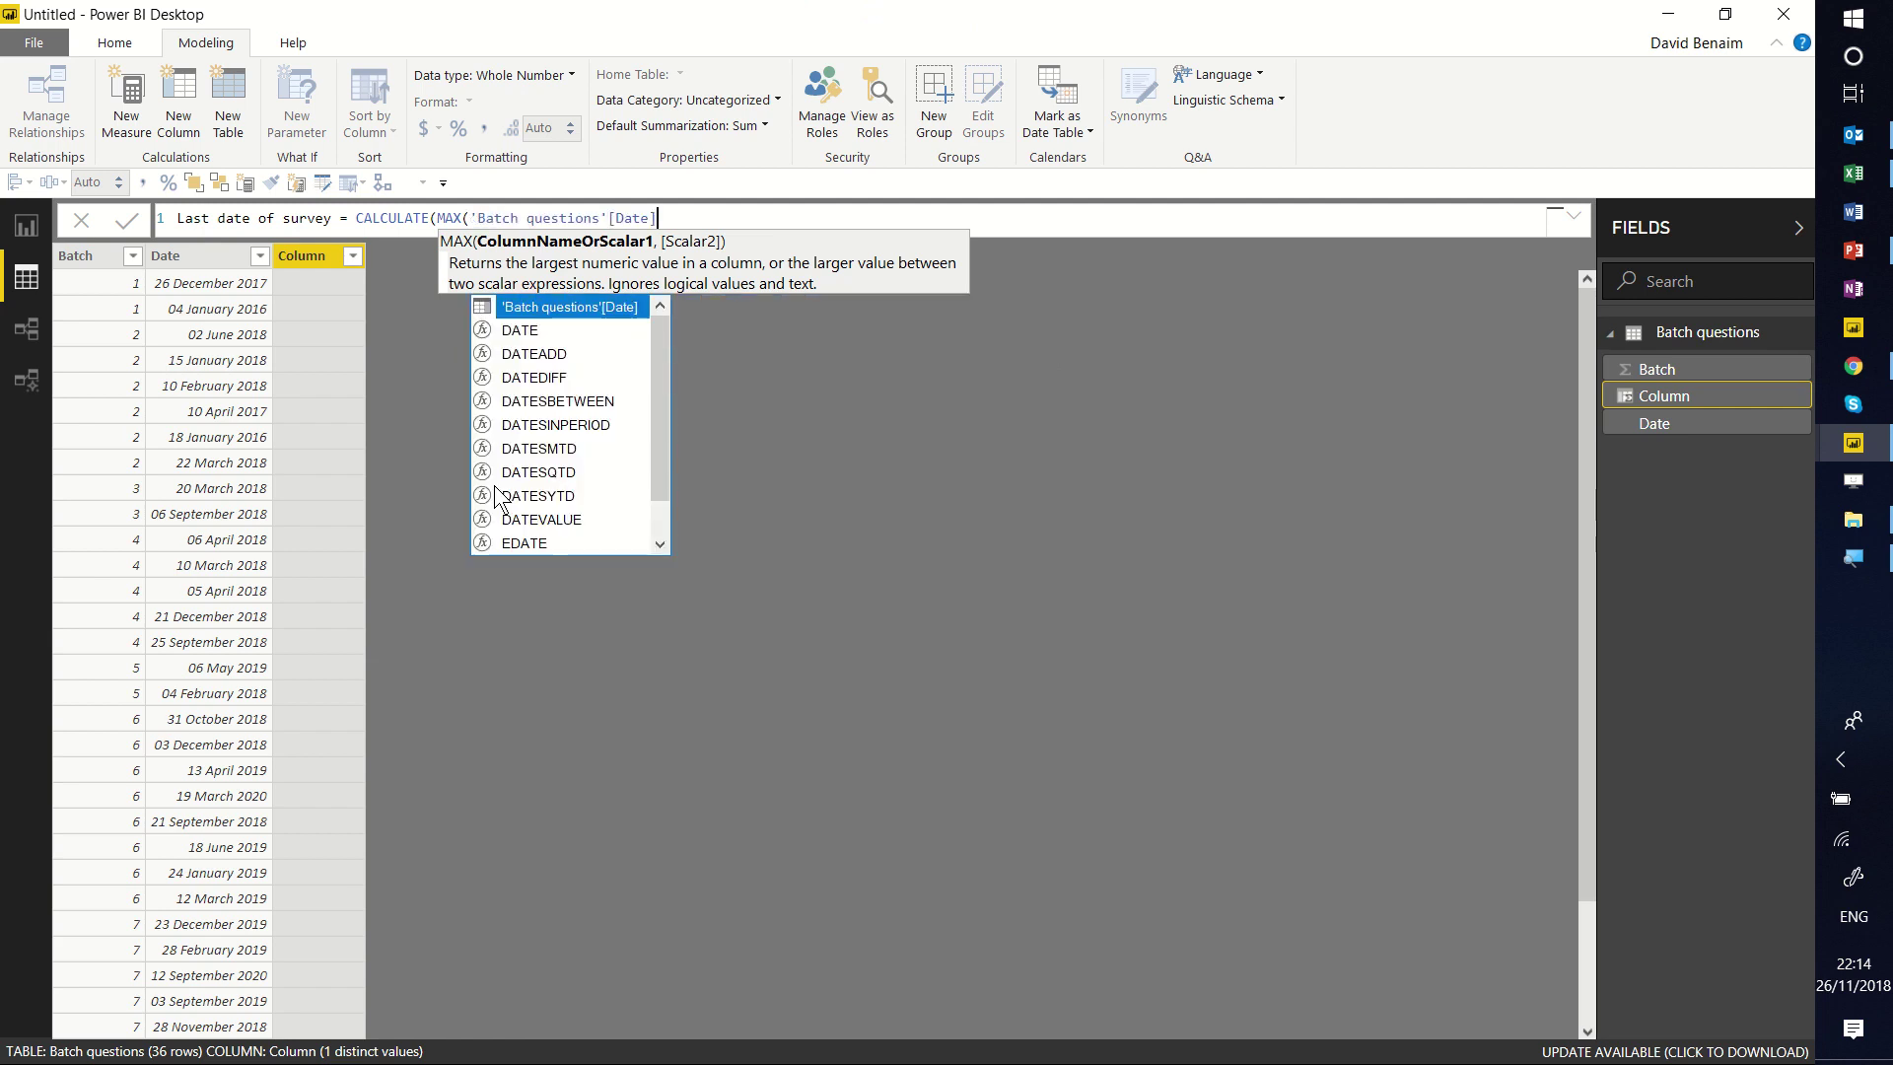
pyautogui.write(')')
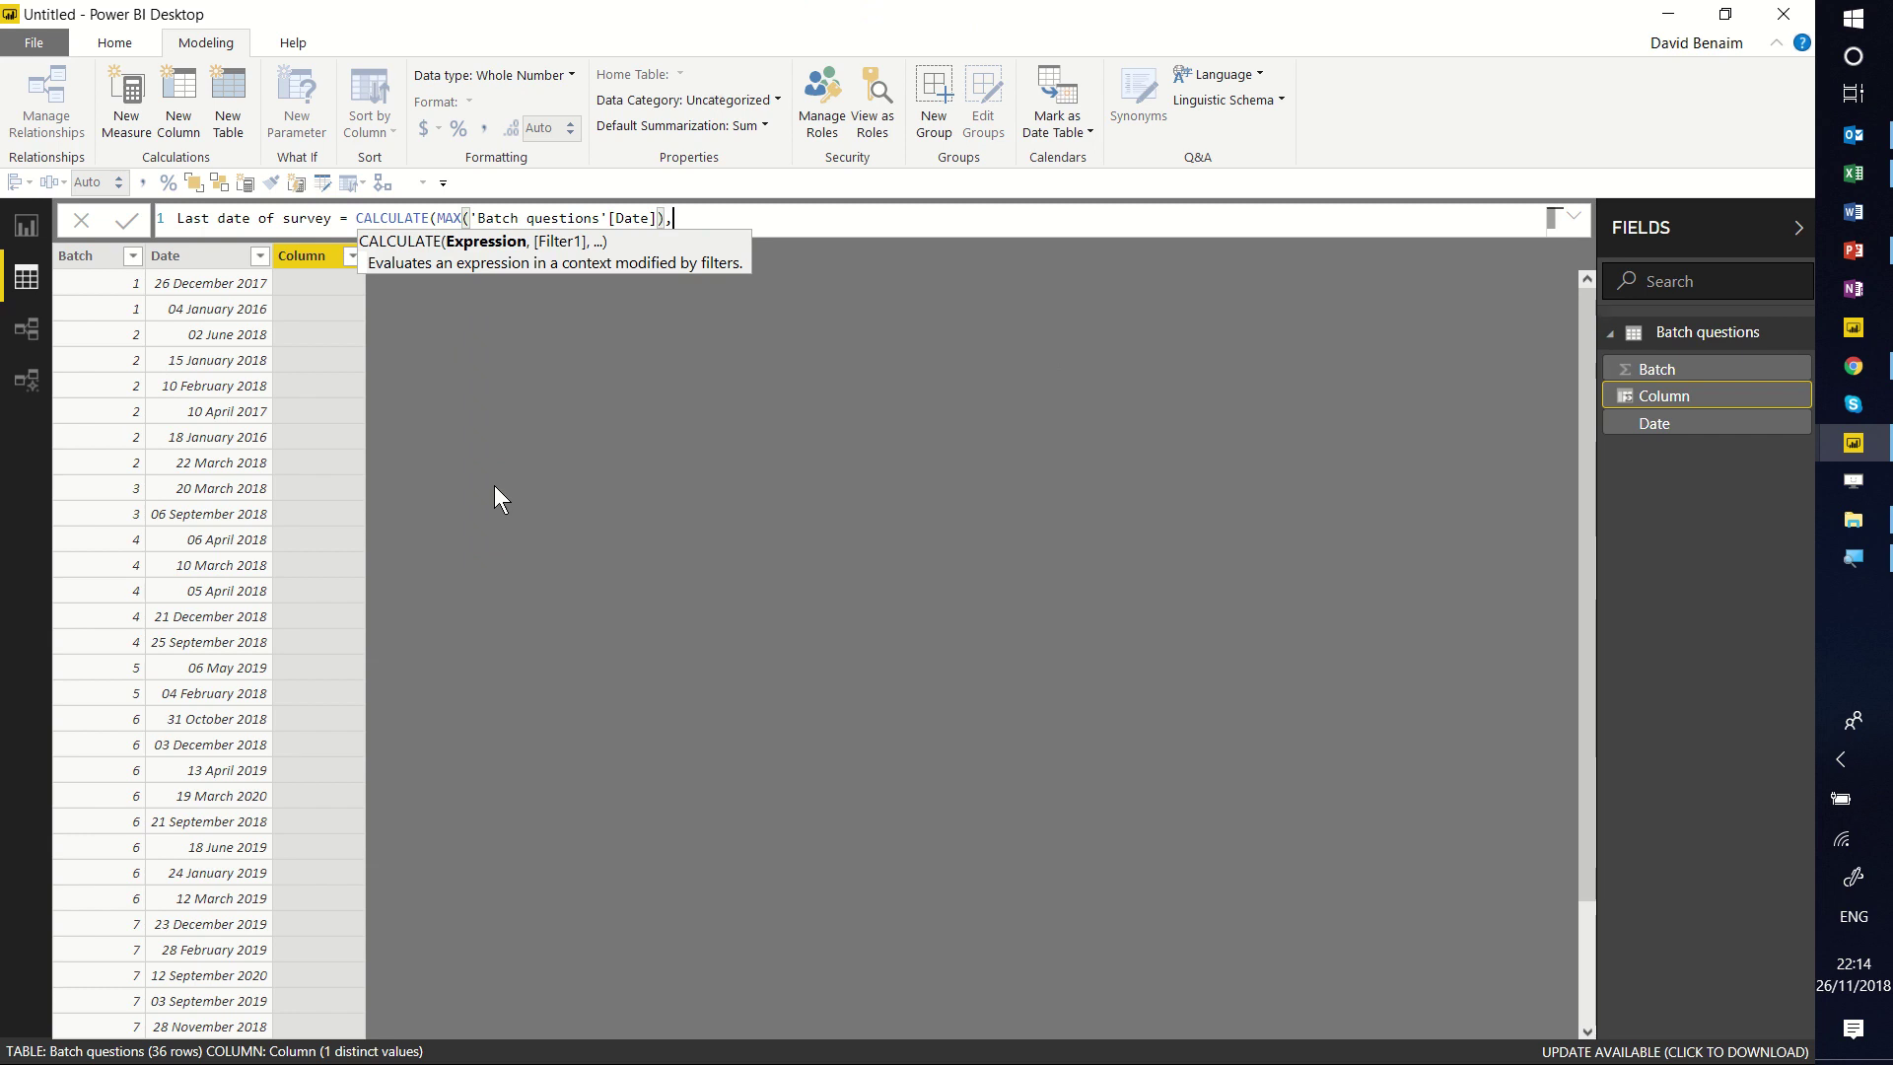
pyautogui.write(',')
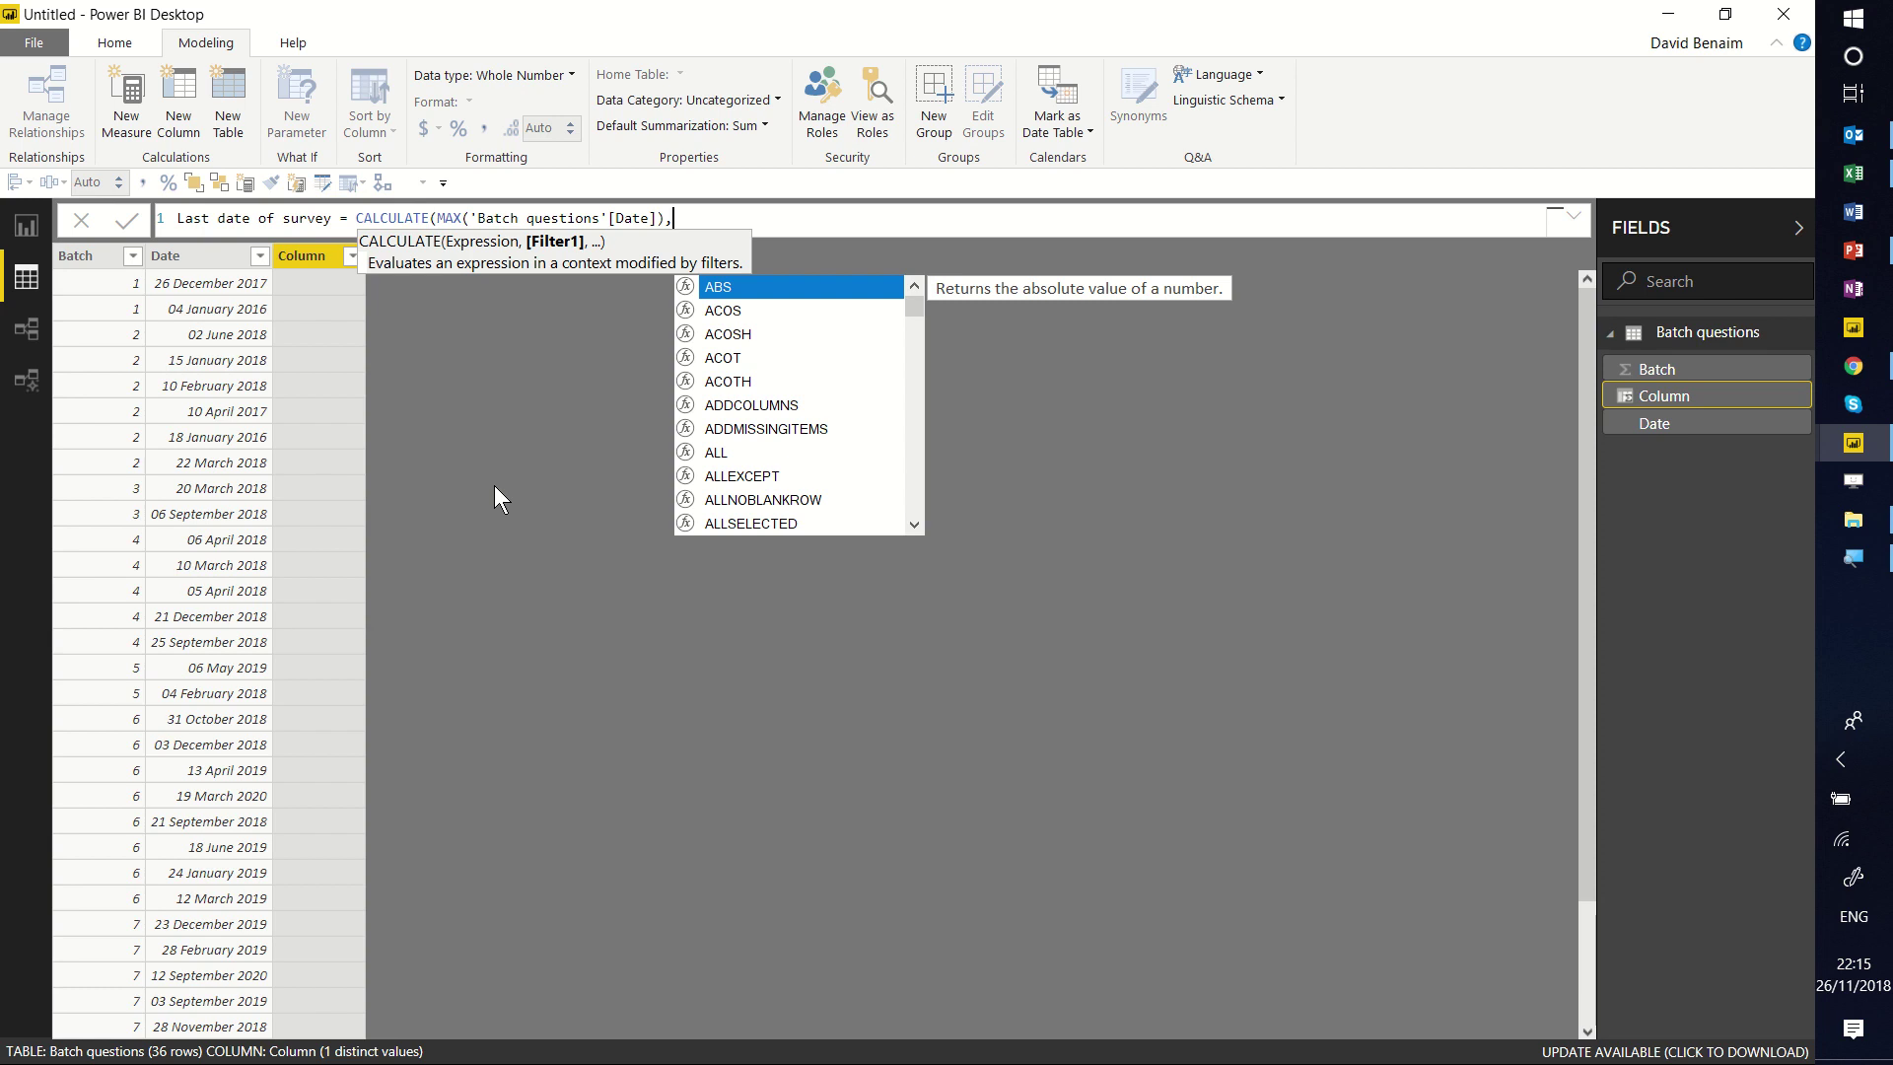
pyautogui.write('filt')
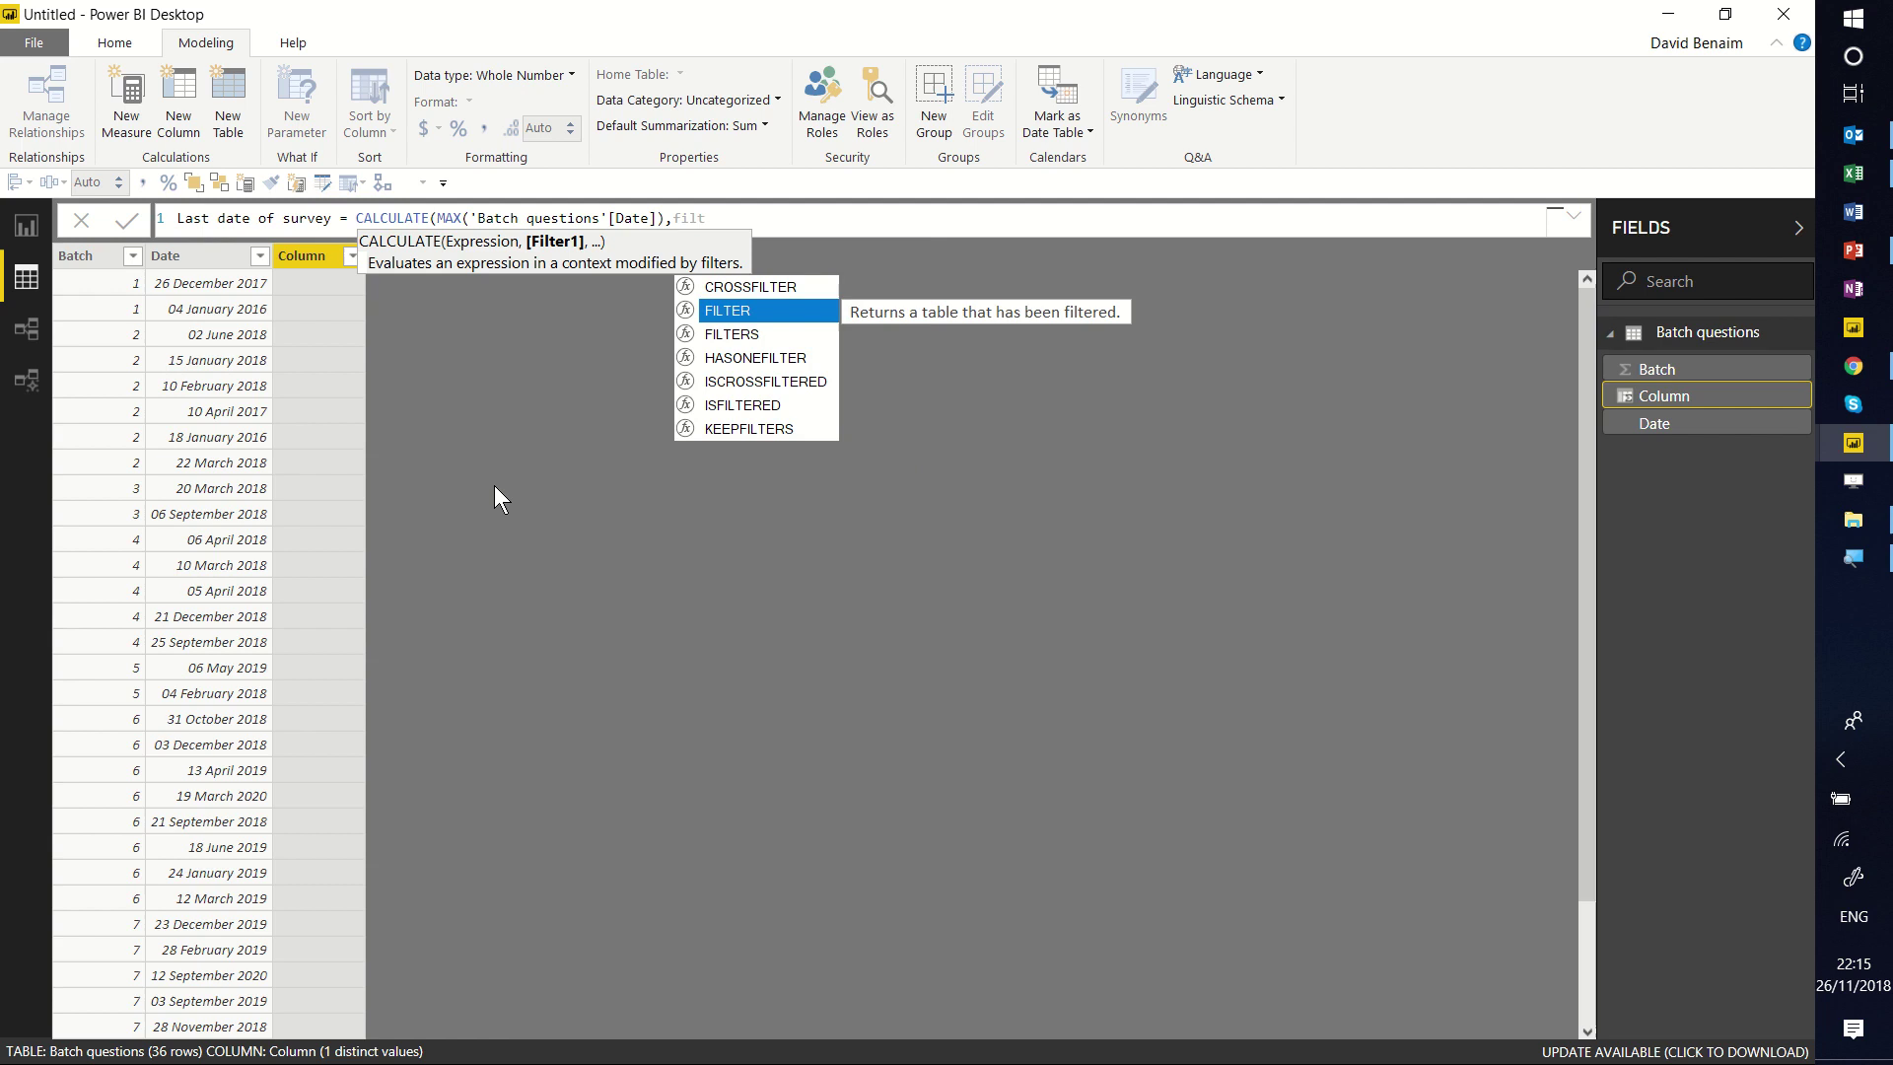
pyautogui.press('Tab')
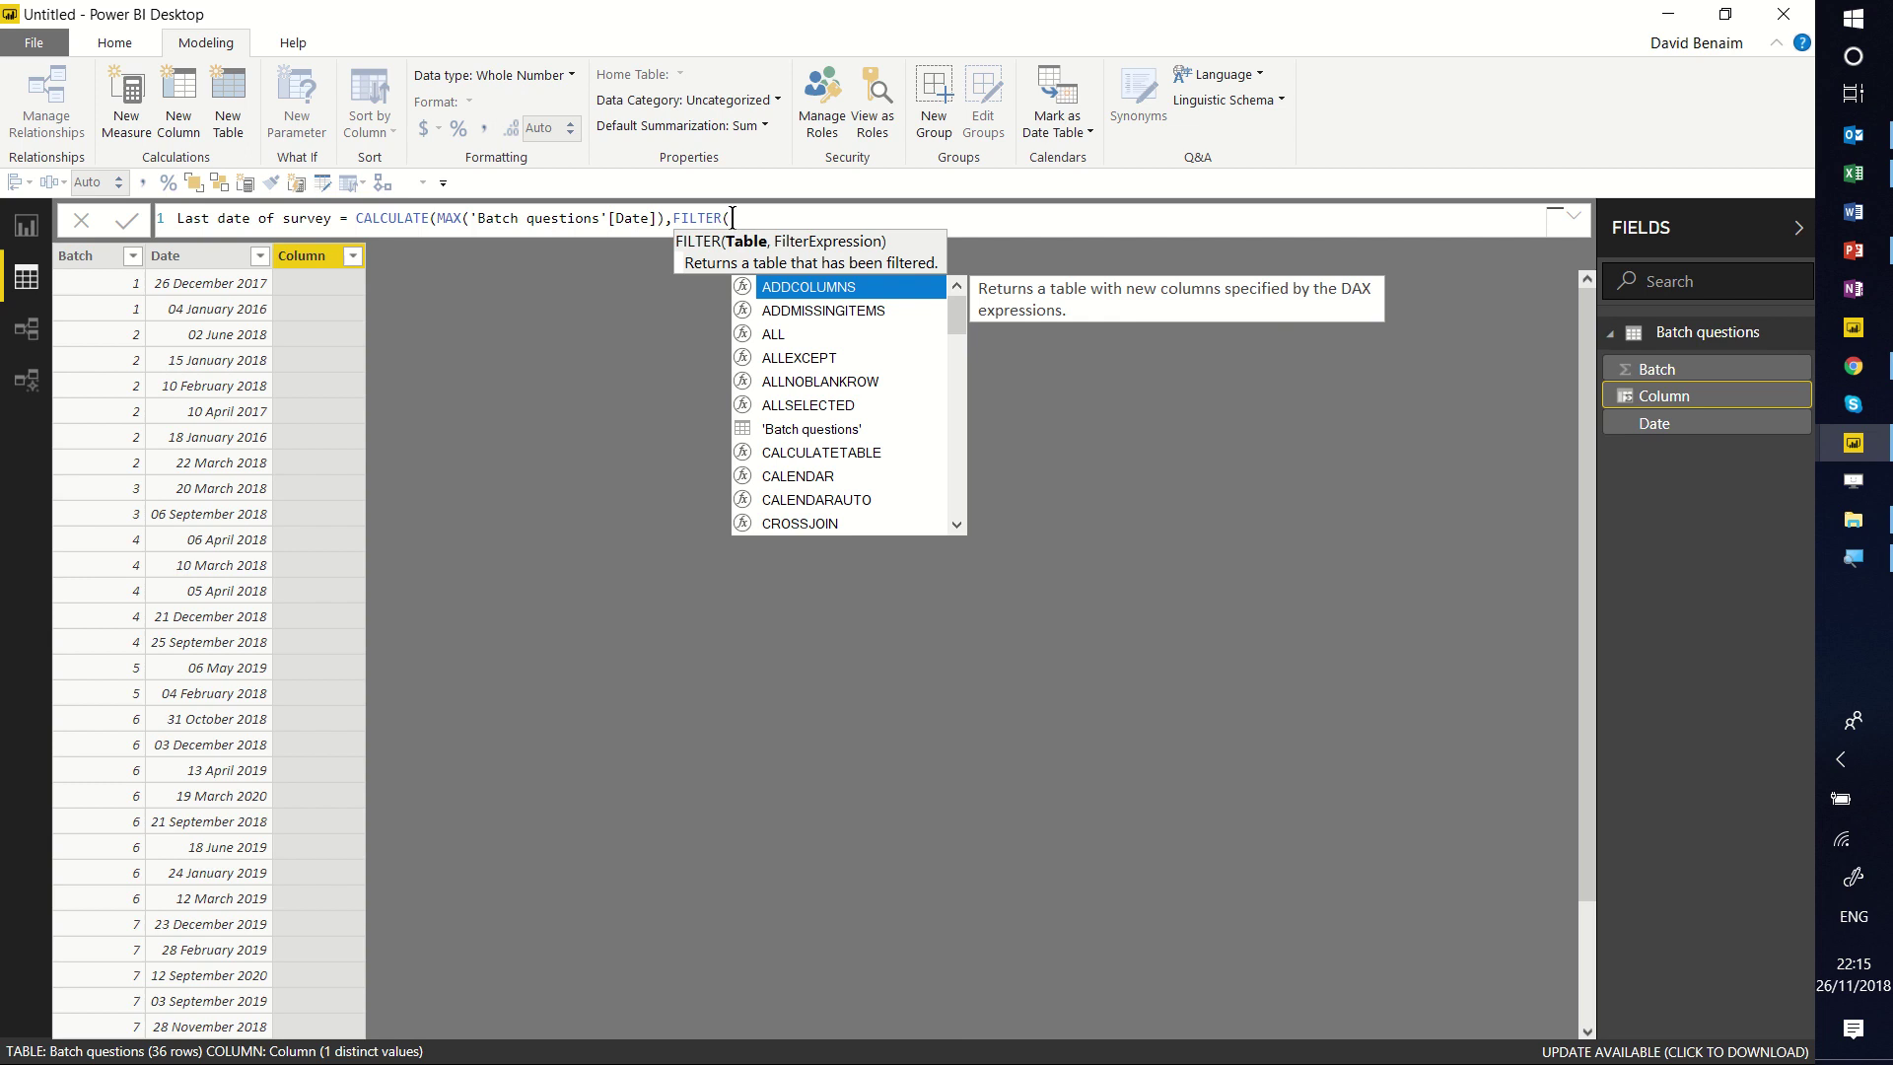
# - Complete the filter as 'Batch questions'[Batch] = EARLIER('Batch questions'[Batch]) and commit the column
pyautogui.write("'Batch questions'")
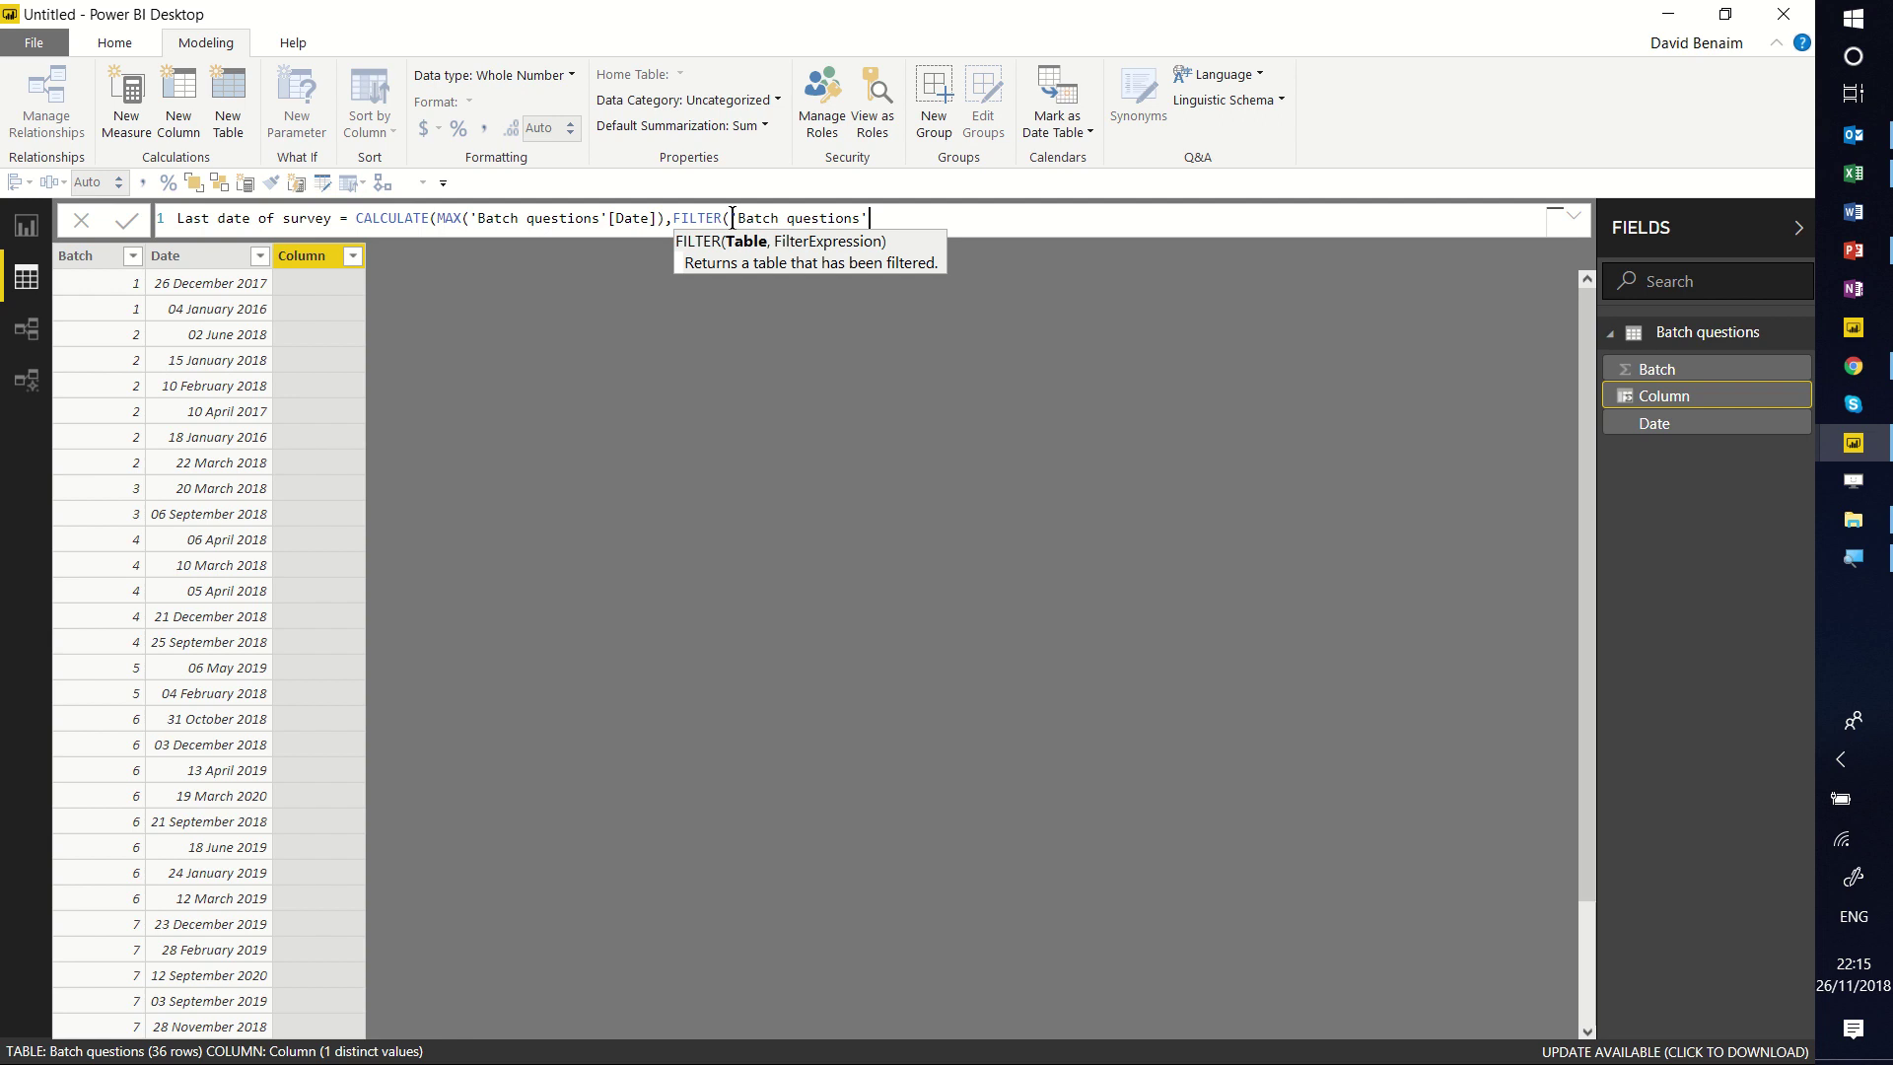
pyautogui.write(',')
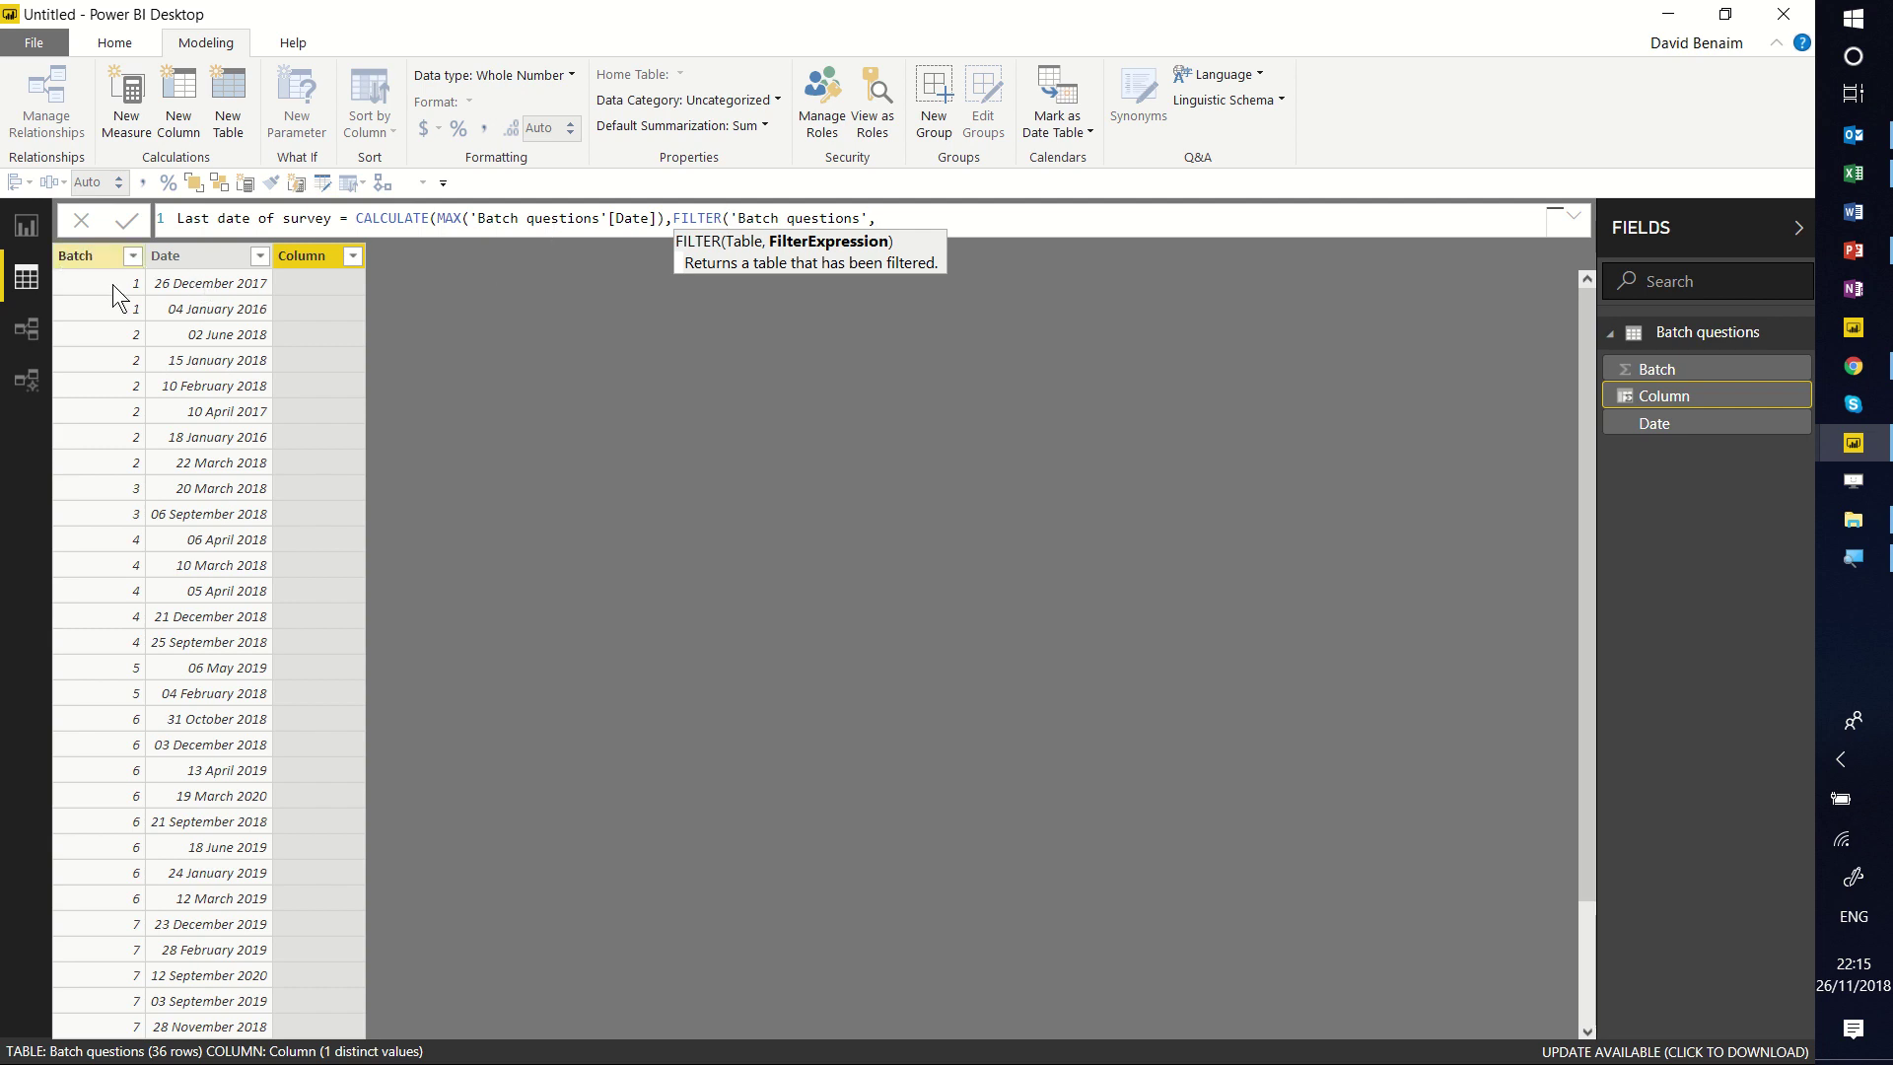
pyautogui.write('batch')
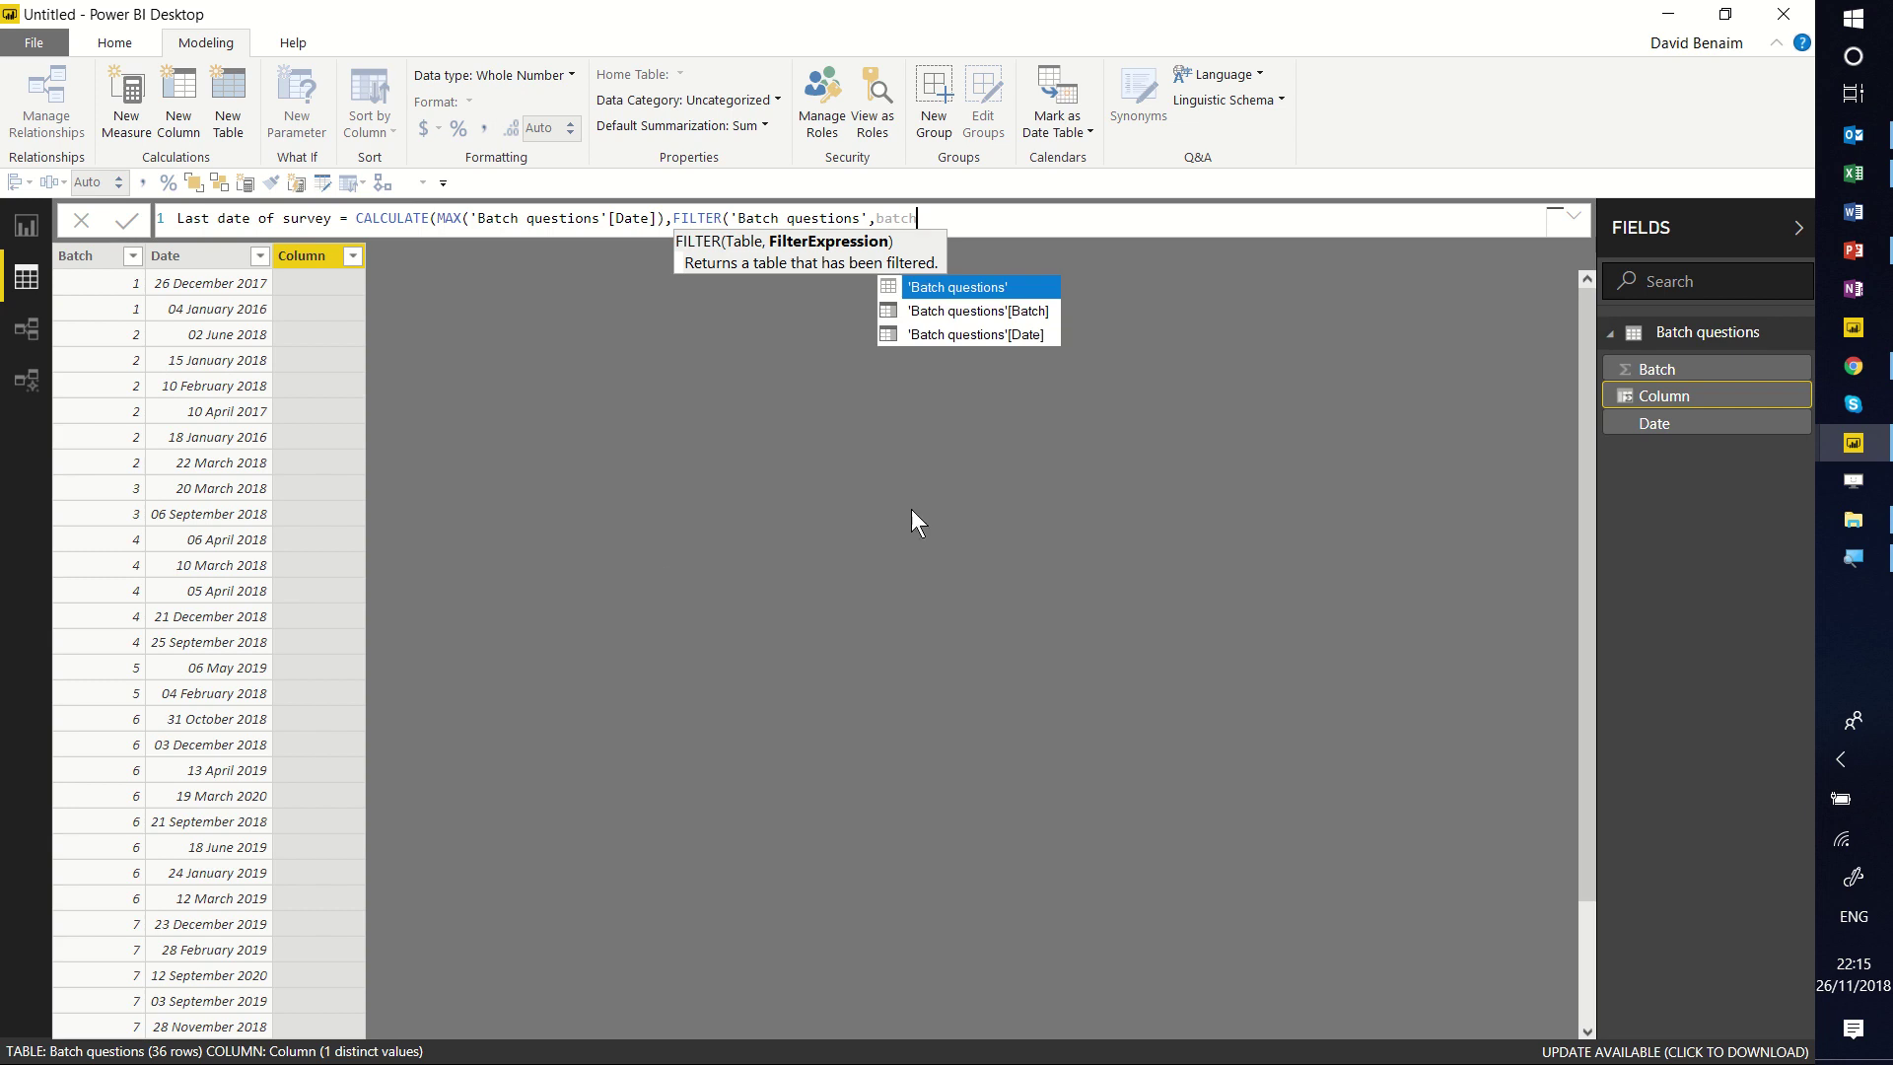
pyautogui.doubleClick(1009, 309)
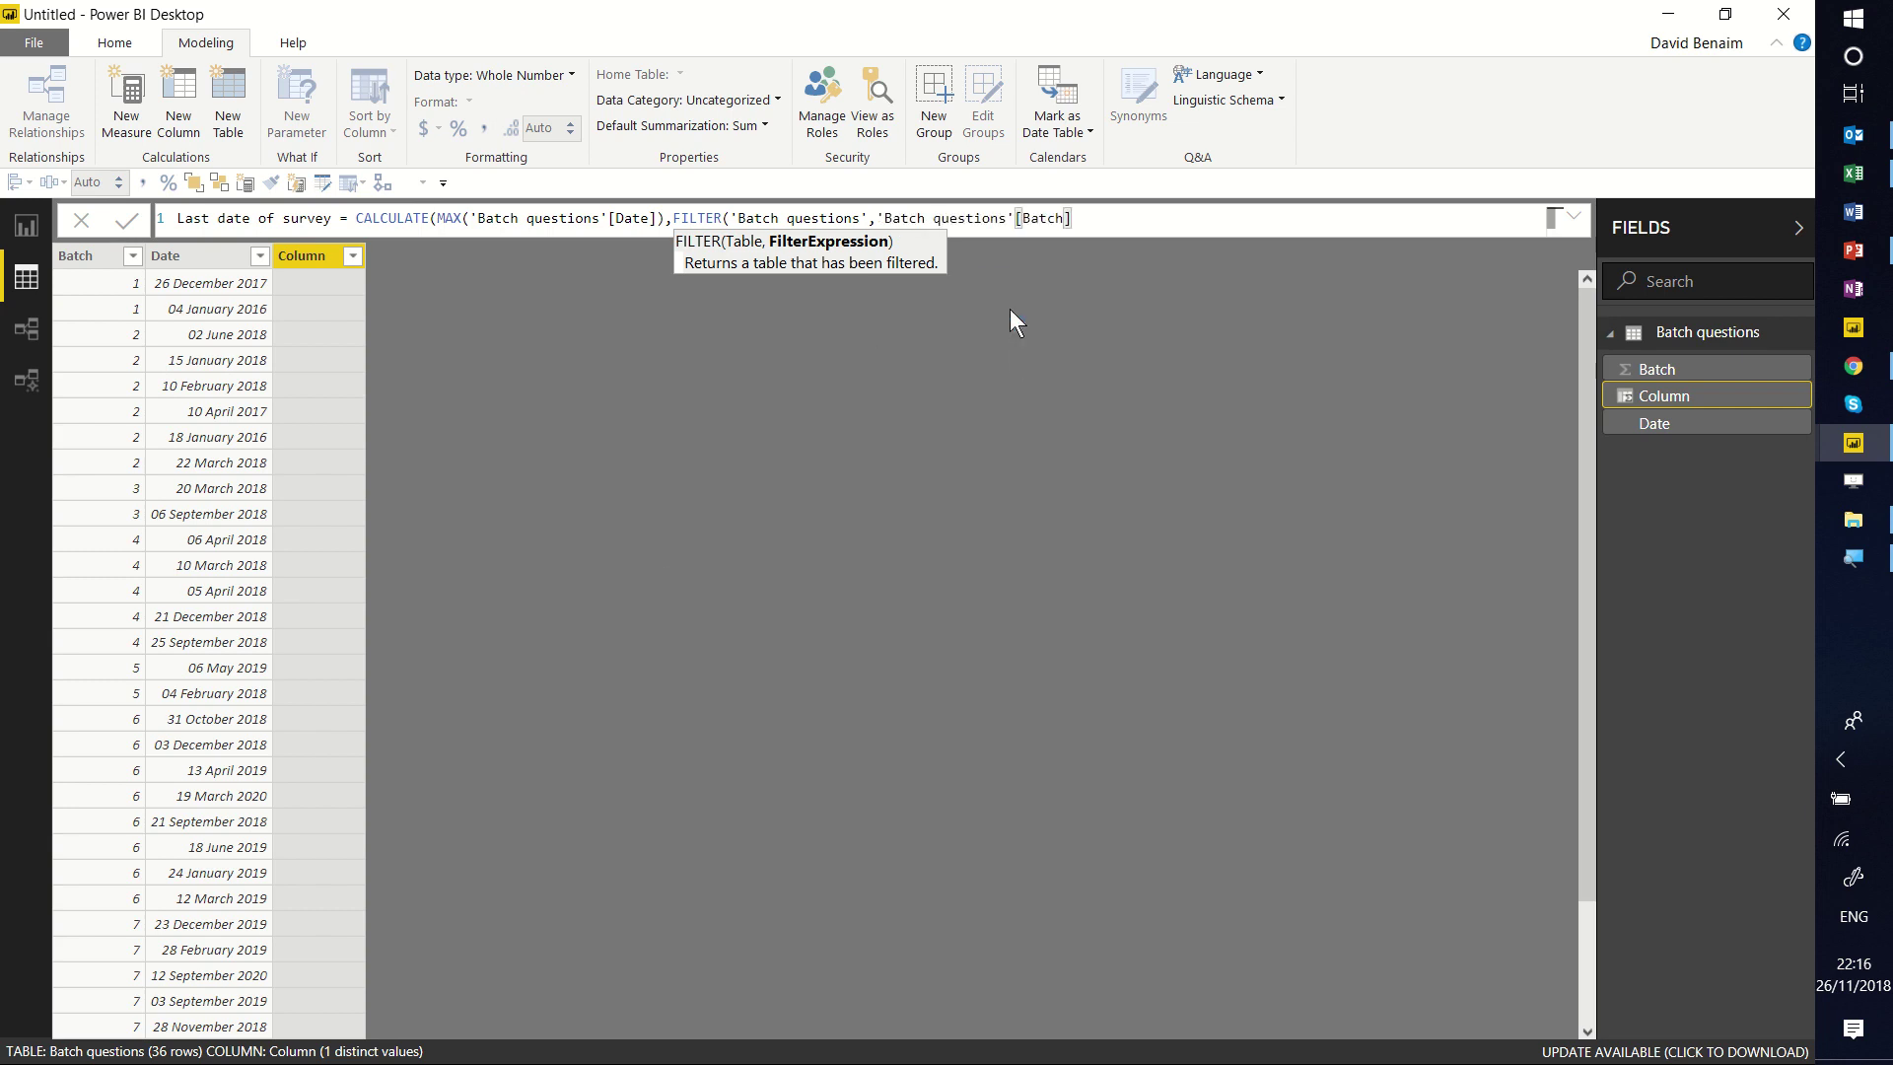
pyautogui.write('=')
pyautogui.write('earli')
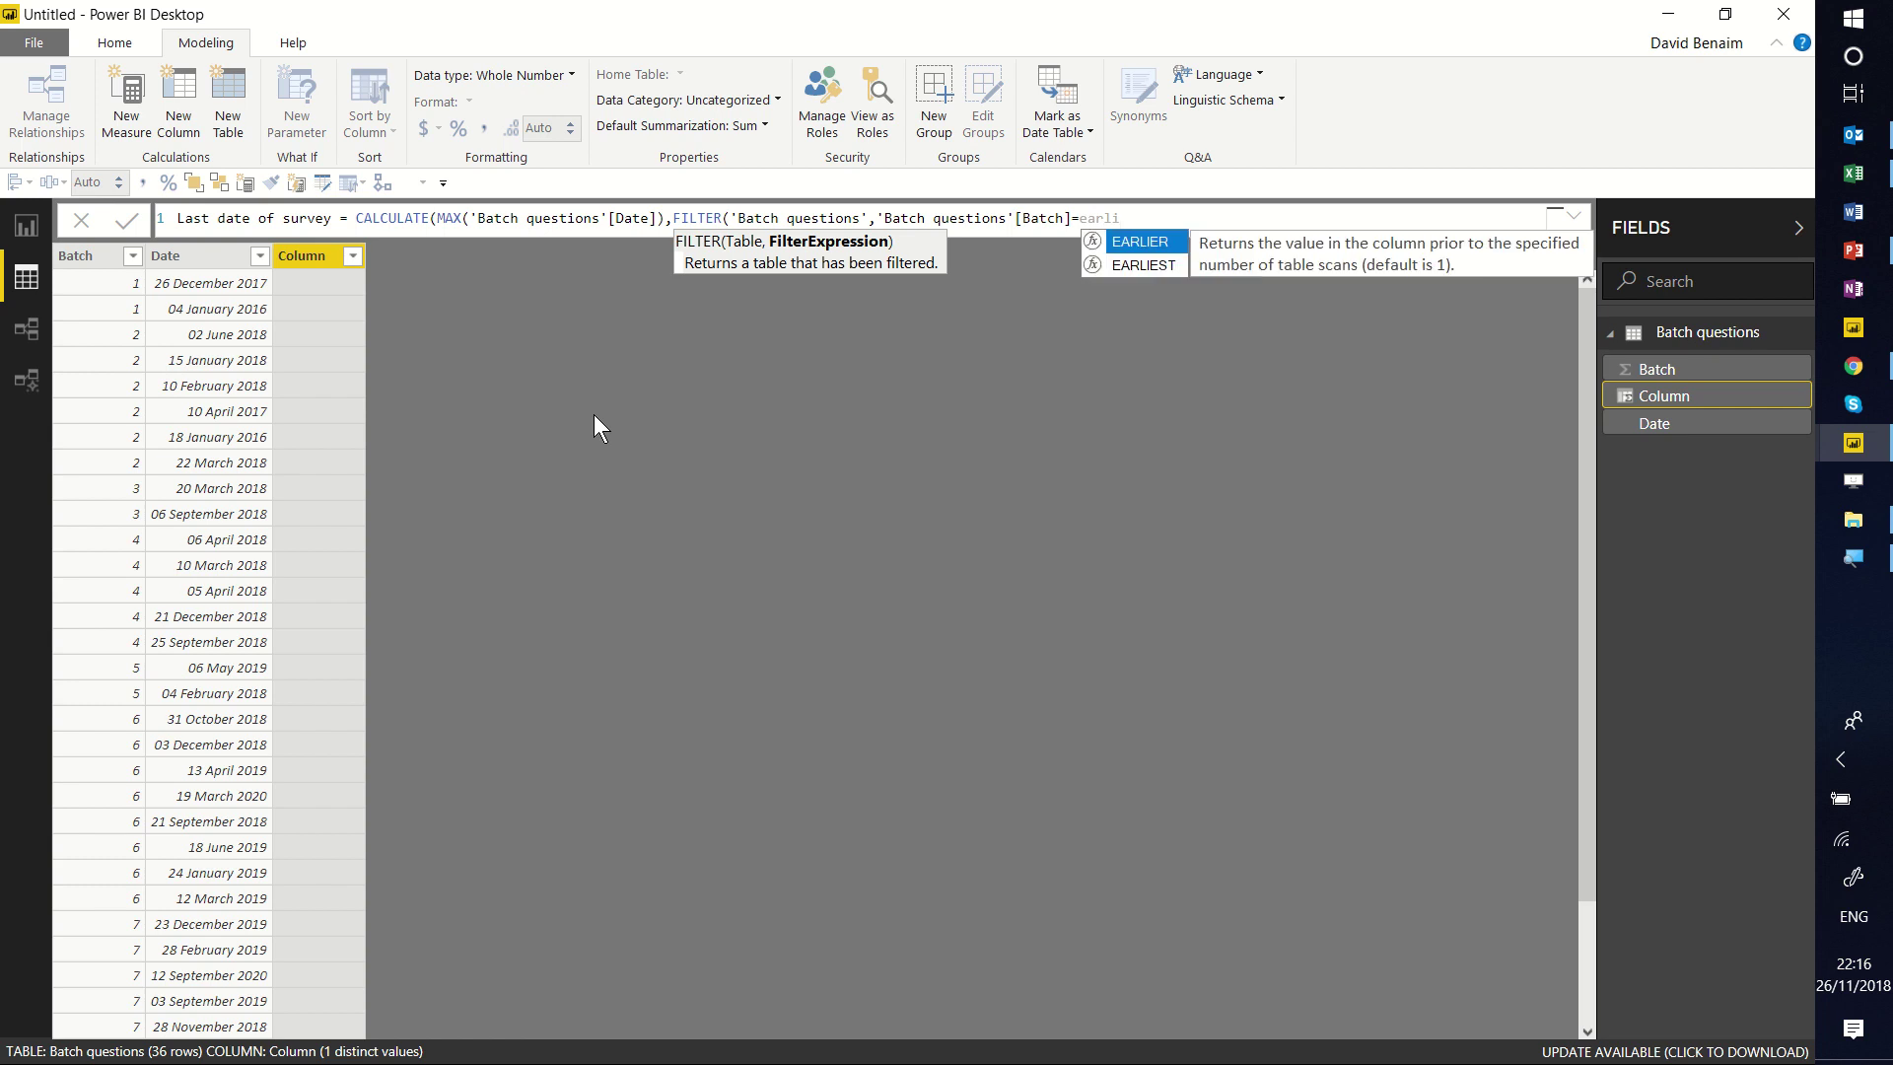
pyautogui.press('Tab')
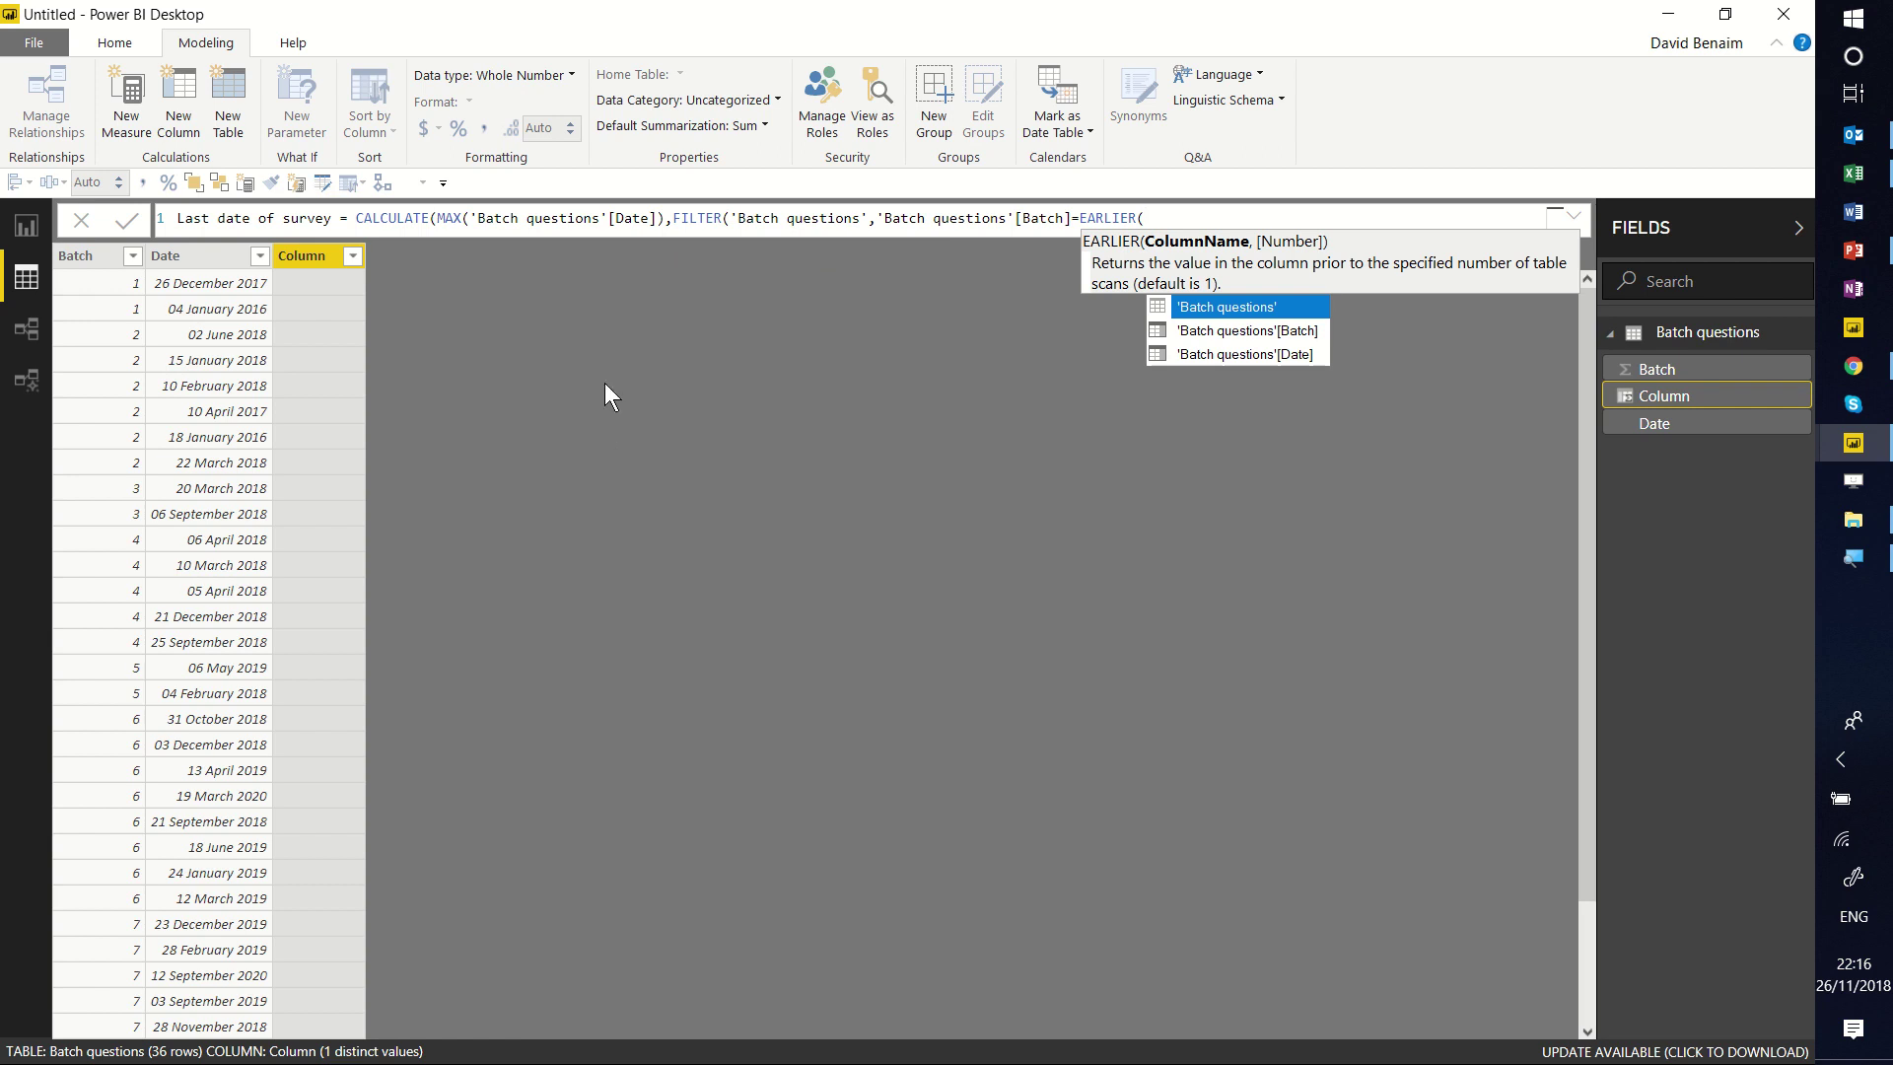
pyautogui.click(1230, 335)
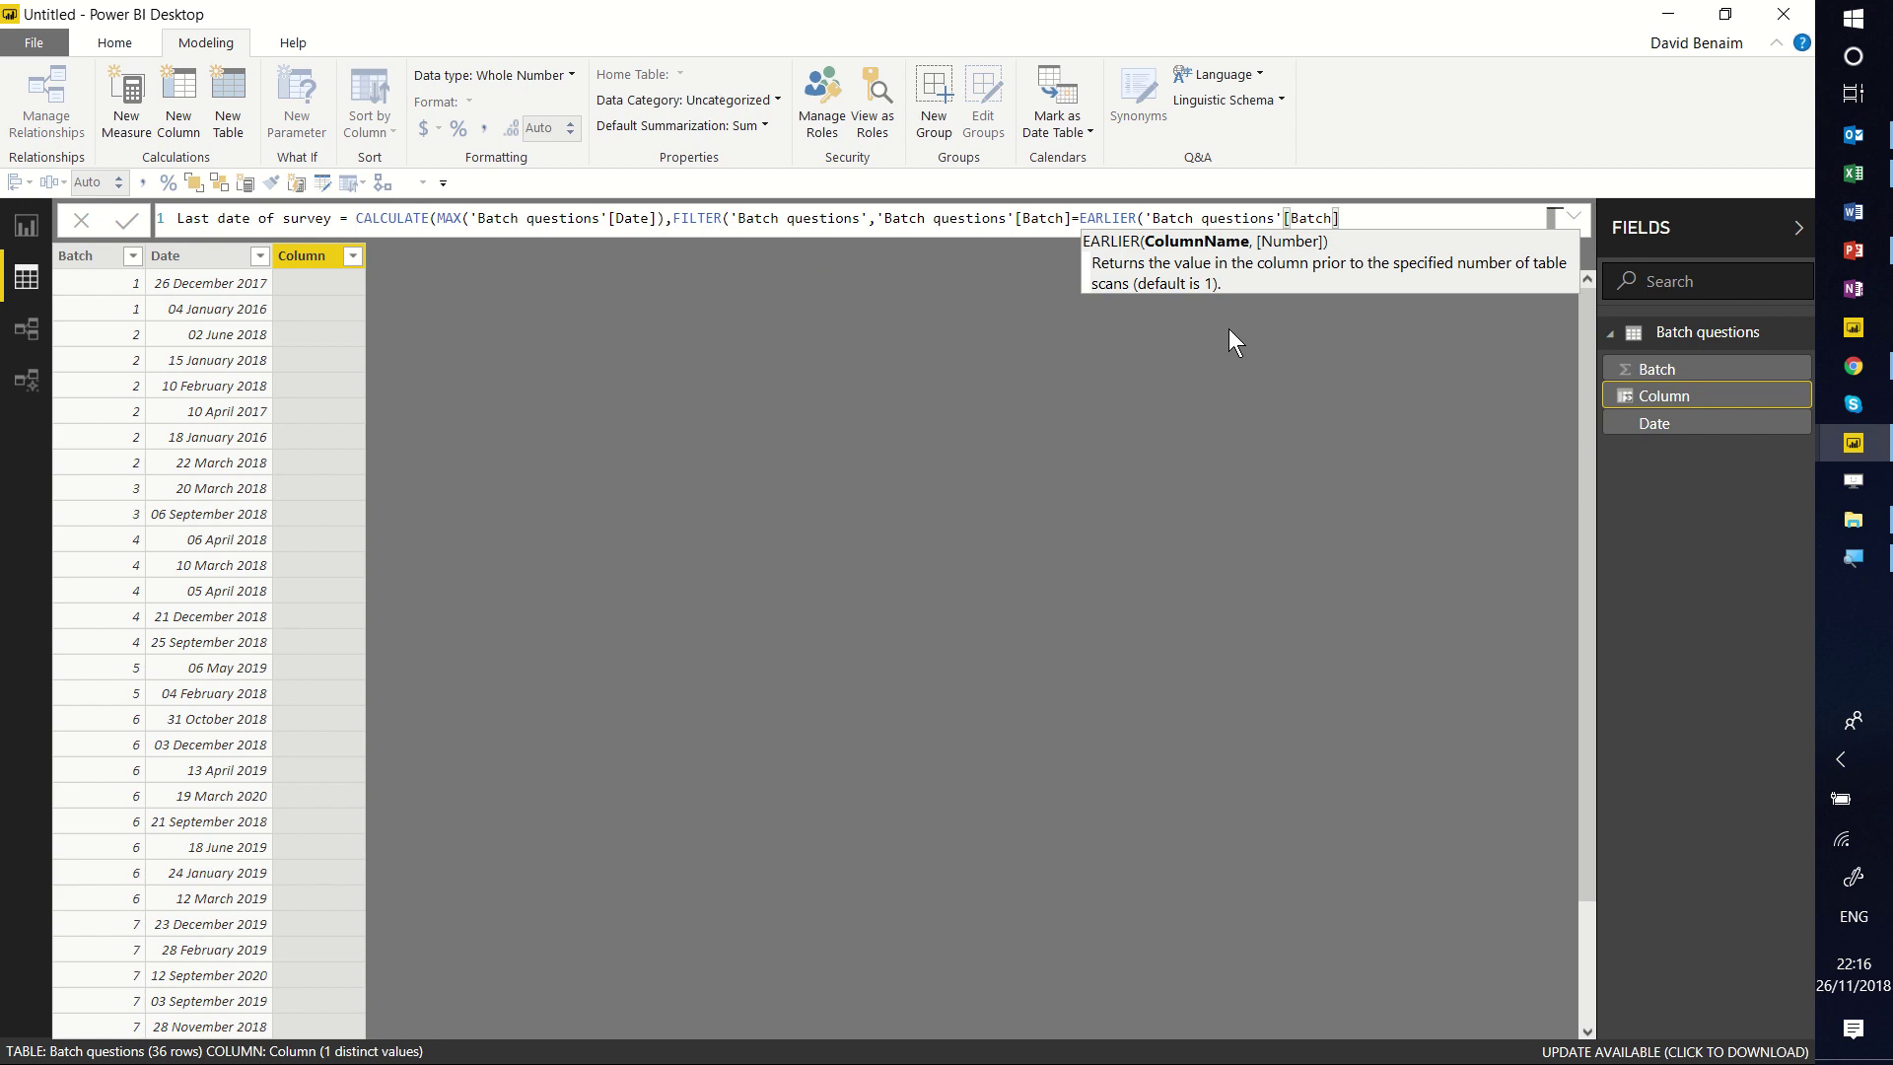
pyautogui.write(')')
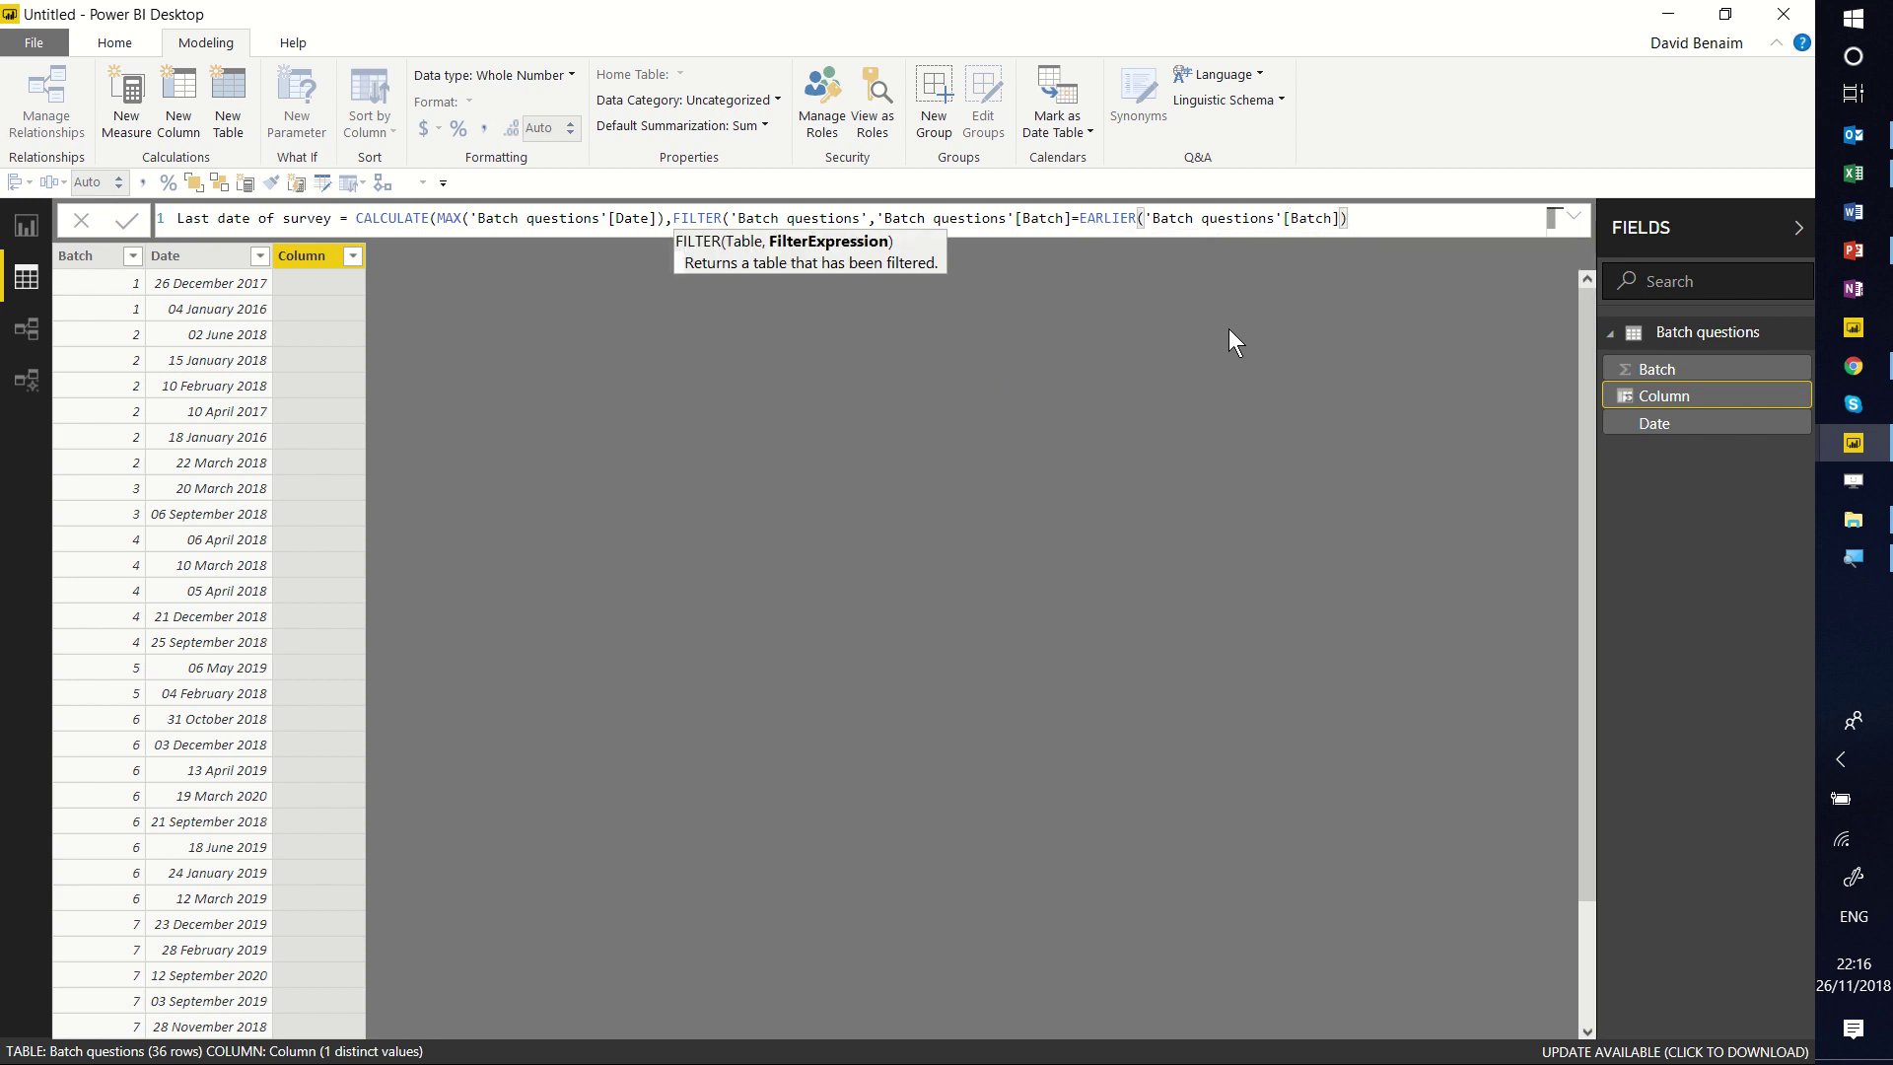
pyautogui.write('))')
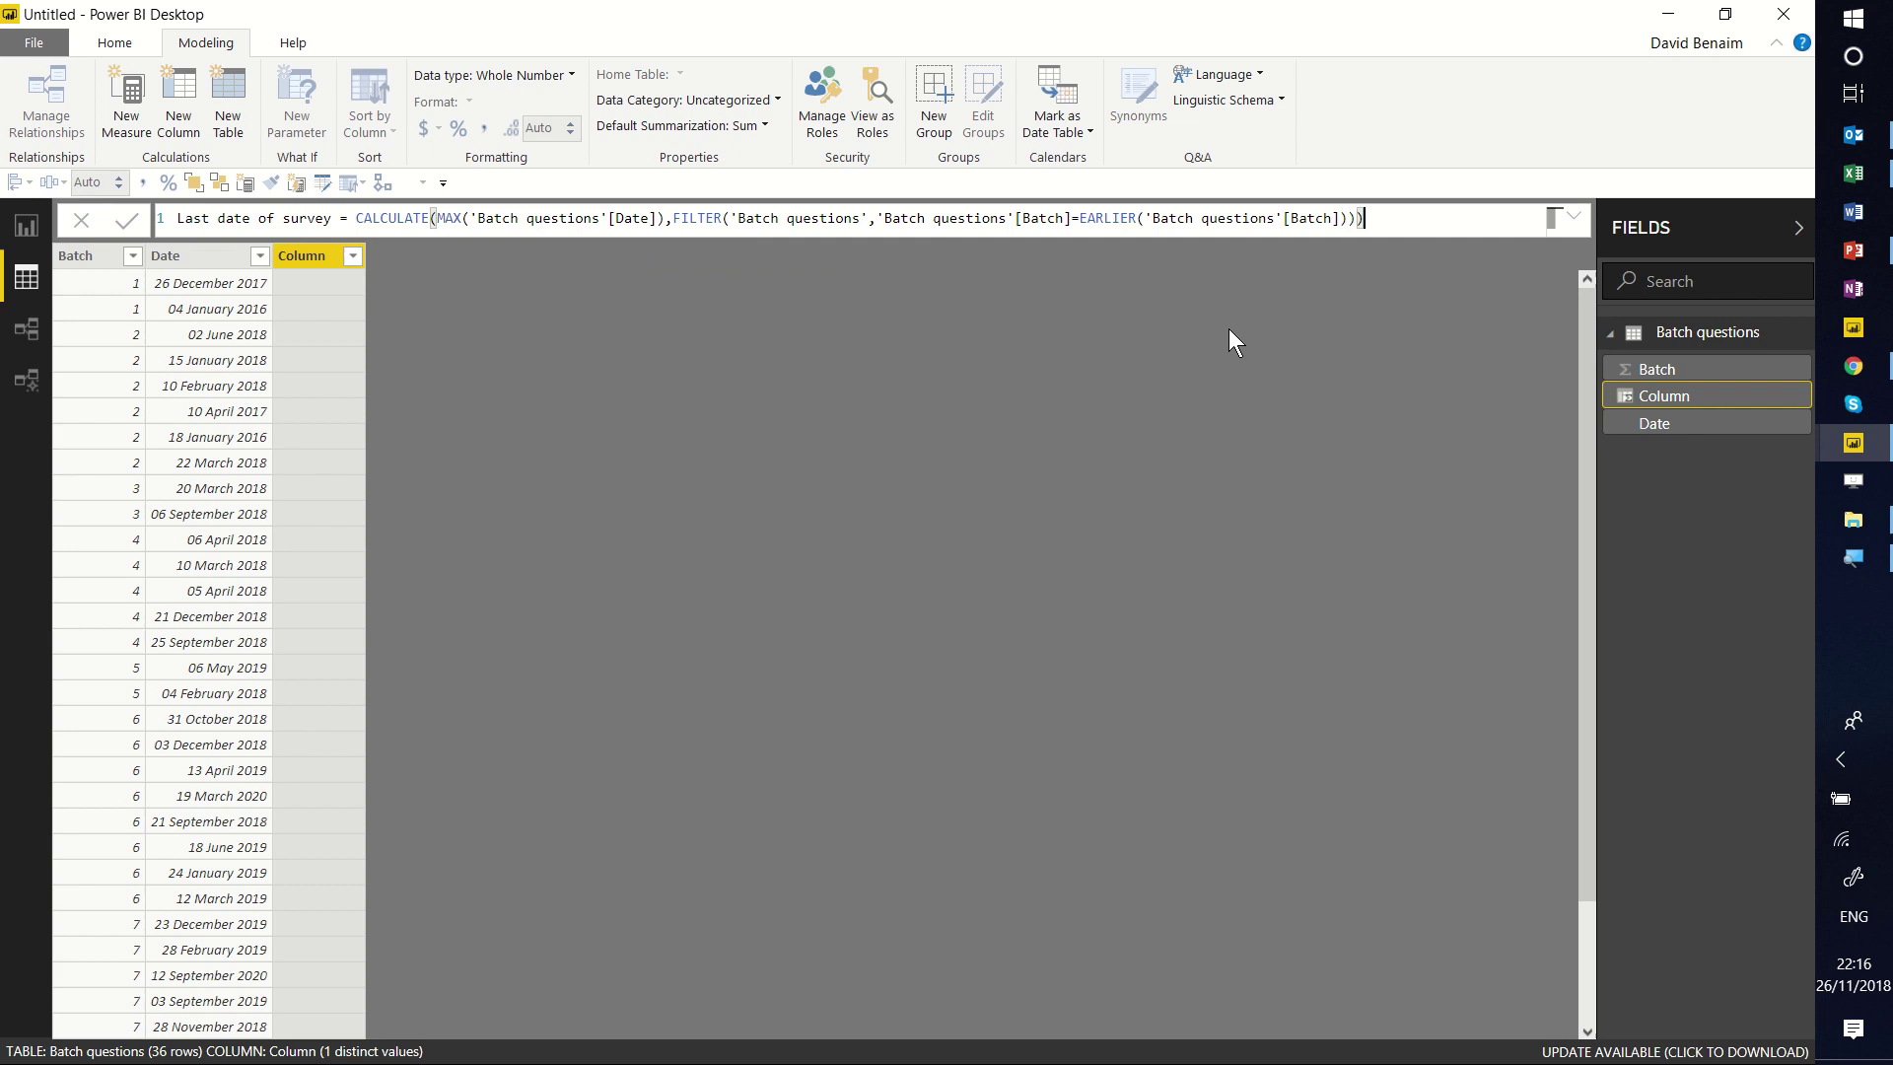
pyautogui.press('Return')
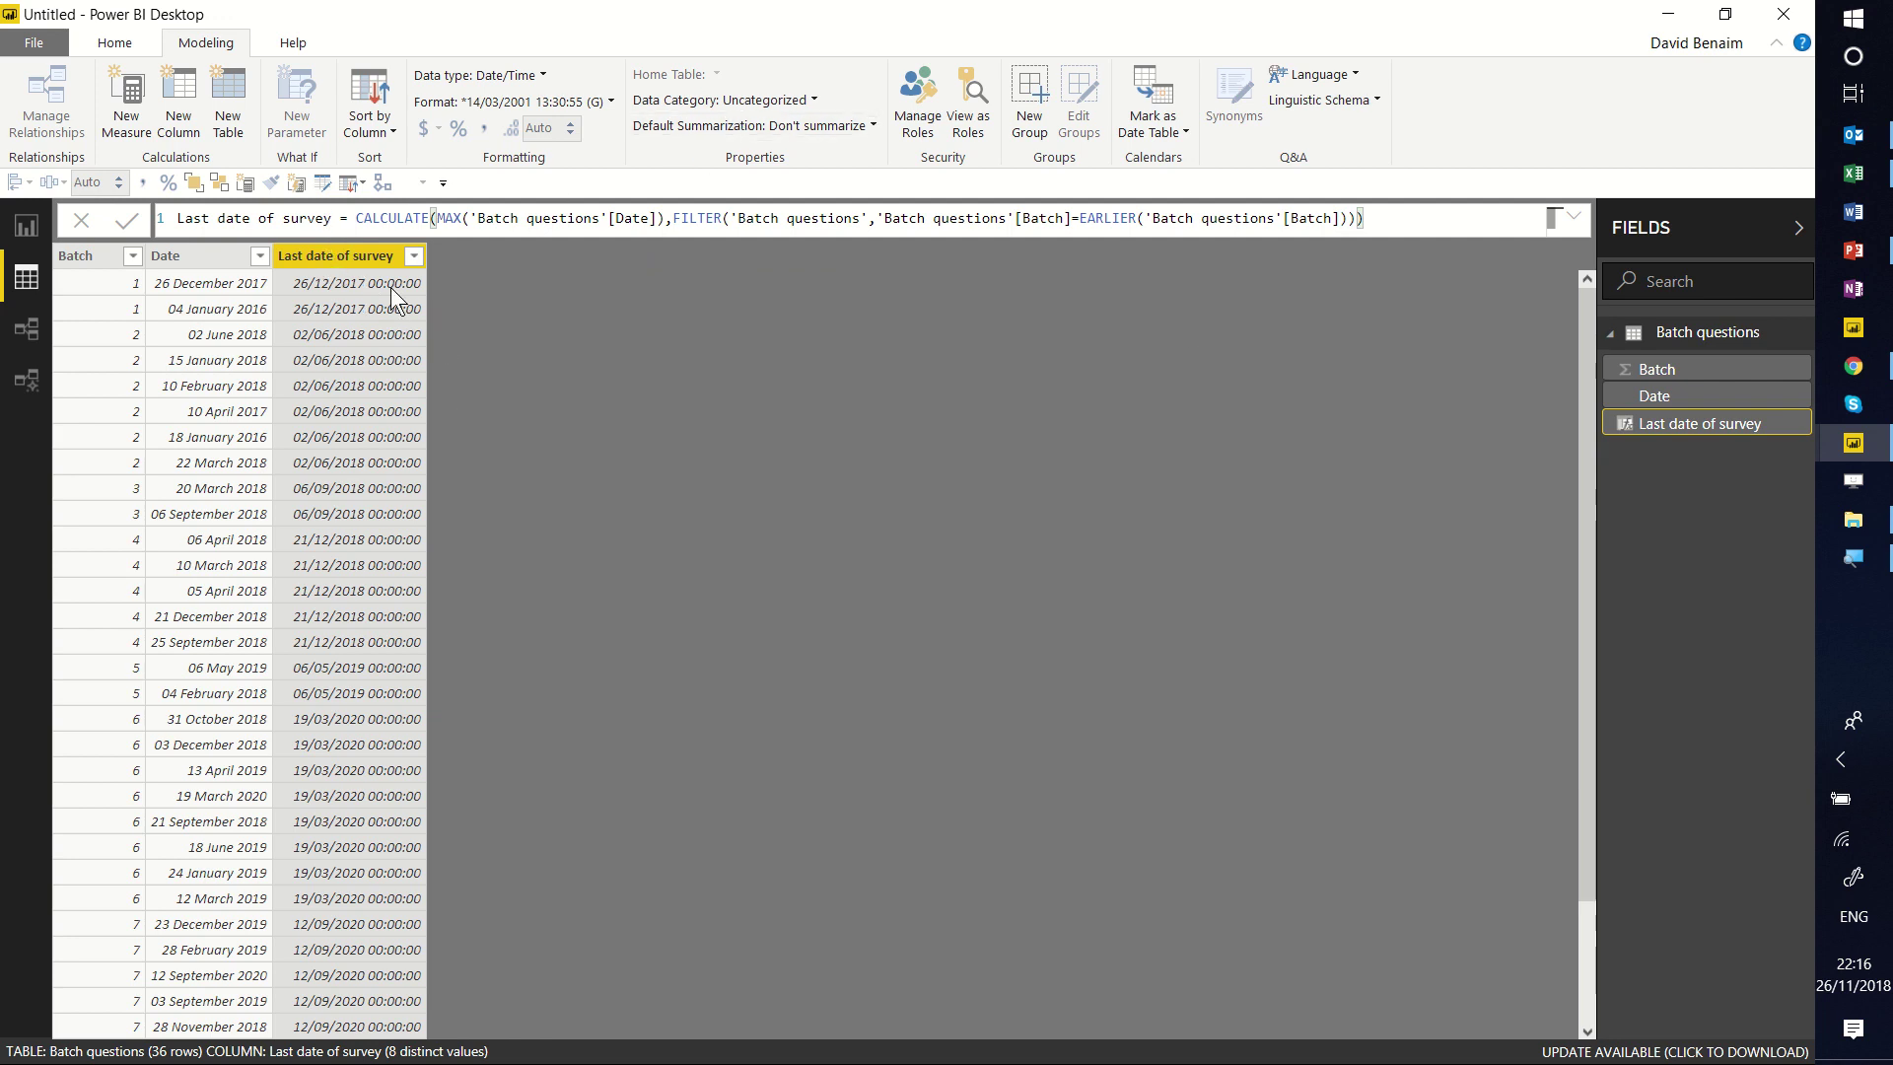
# - Set the Last date of survey column's data type to Date
pyautogui.click(505, 77)
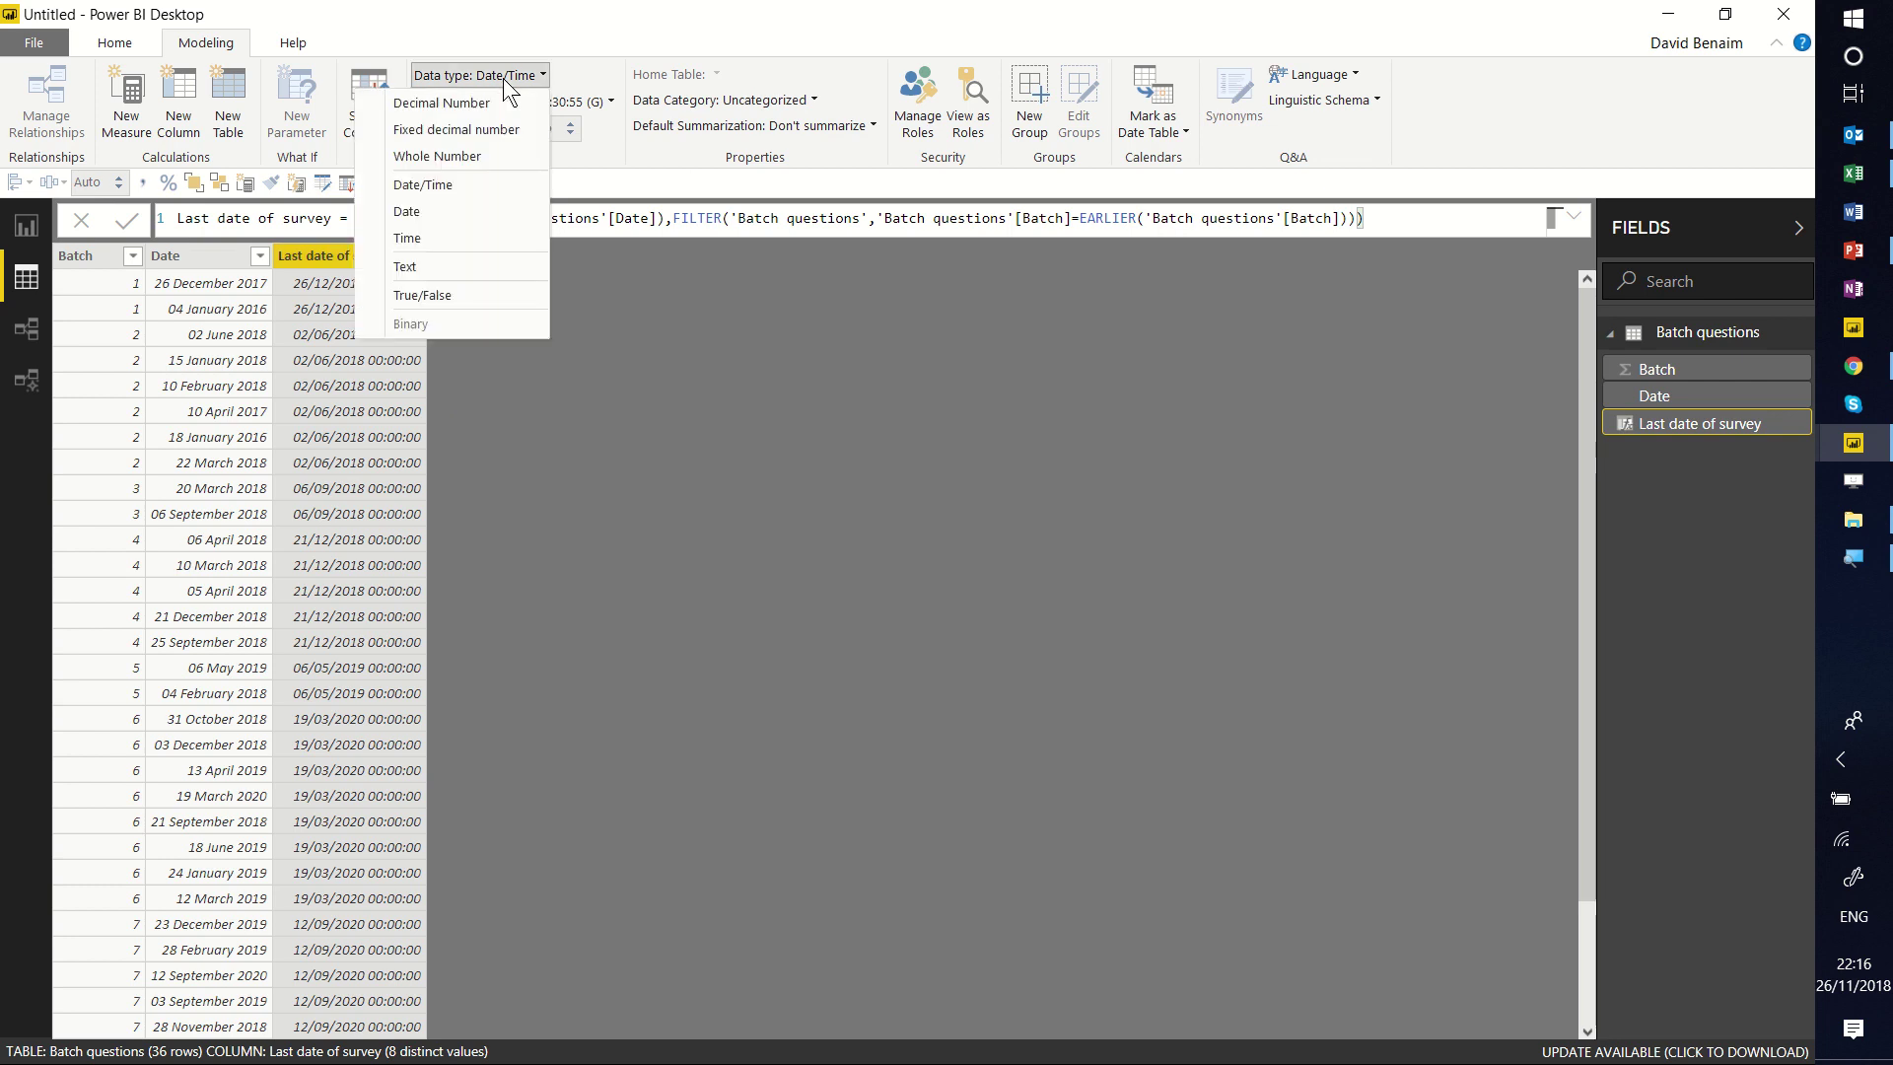
pyautogui.click(438, 211)
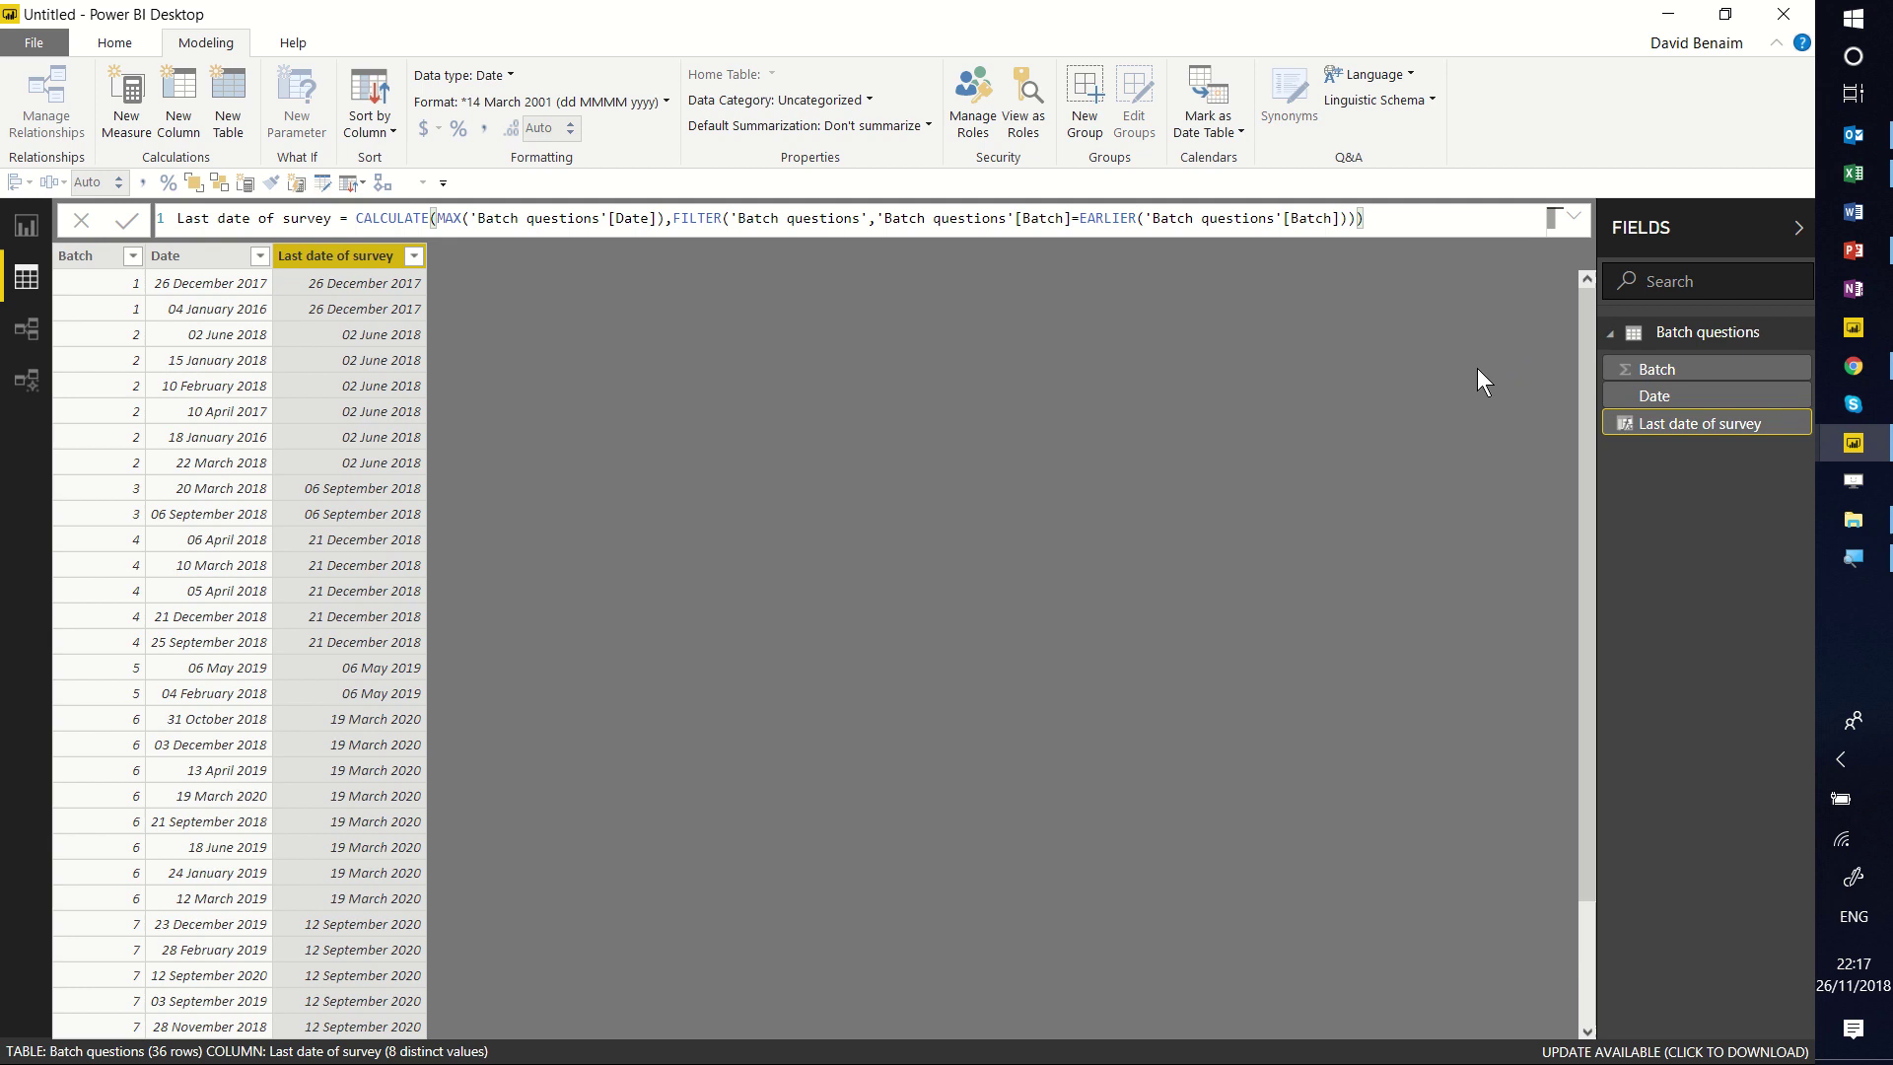
# - Enter the description 'this is what it means' for Last date of survey in Field Properties, then return to Data view
pyautogui.click(35, 221)
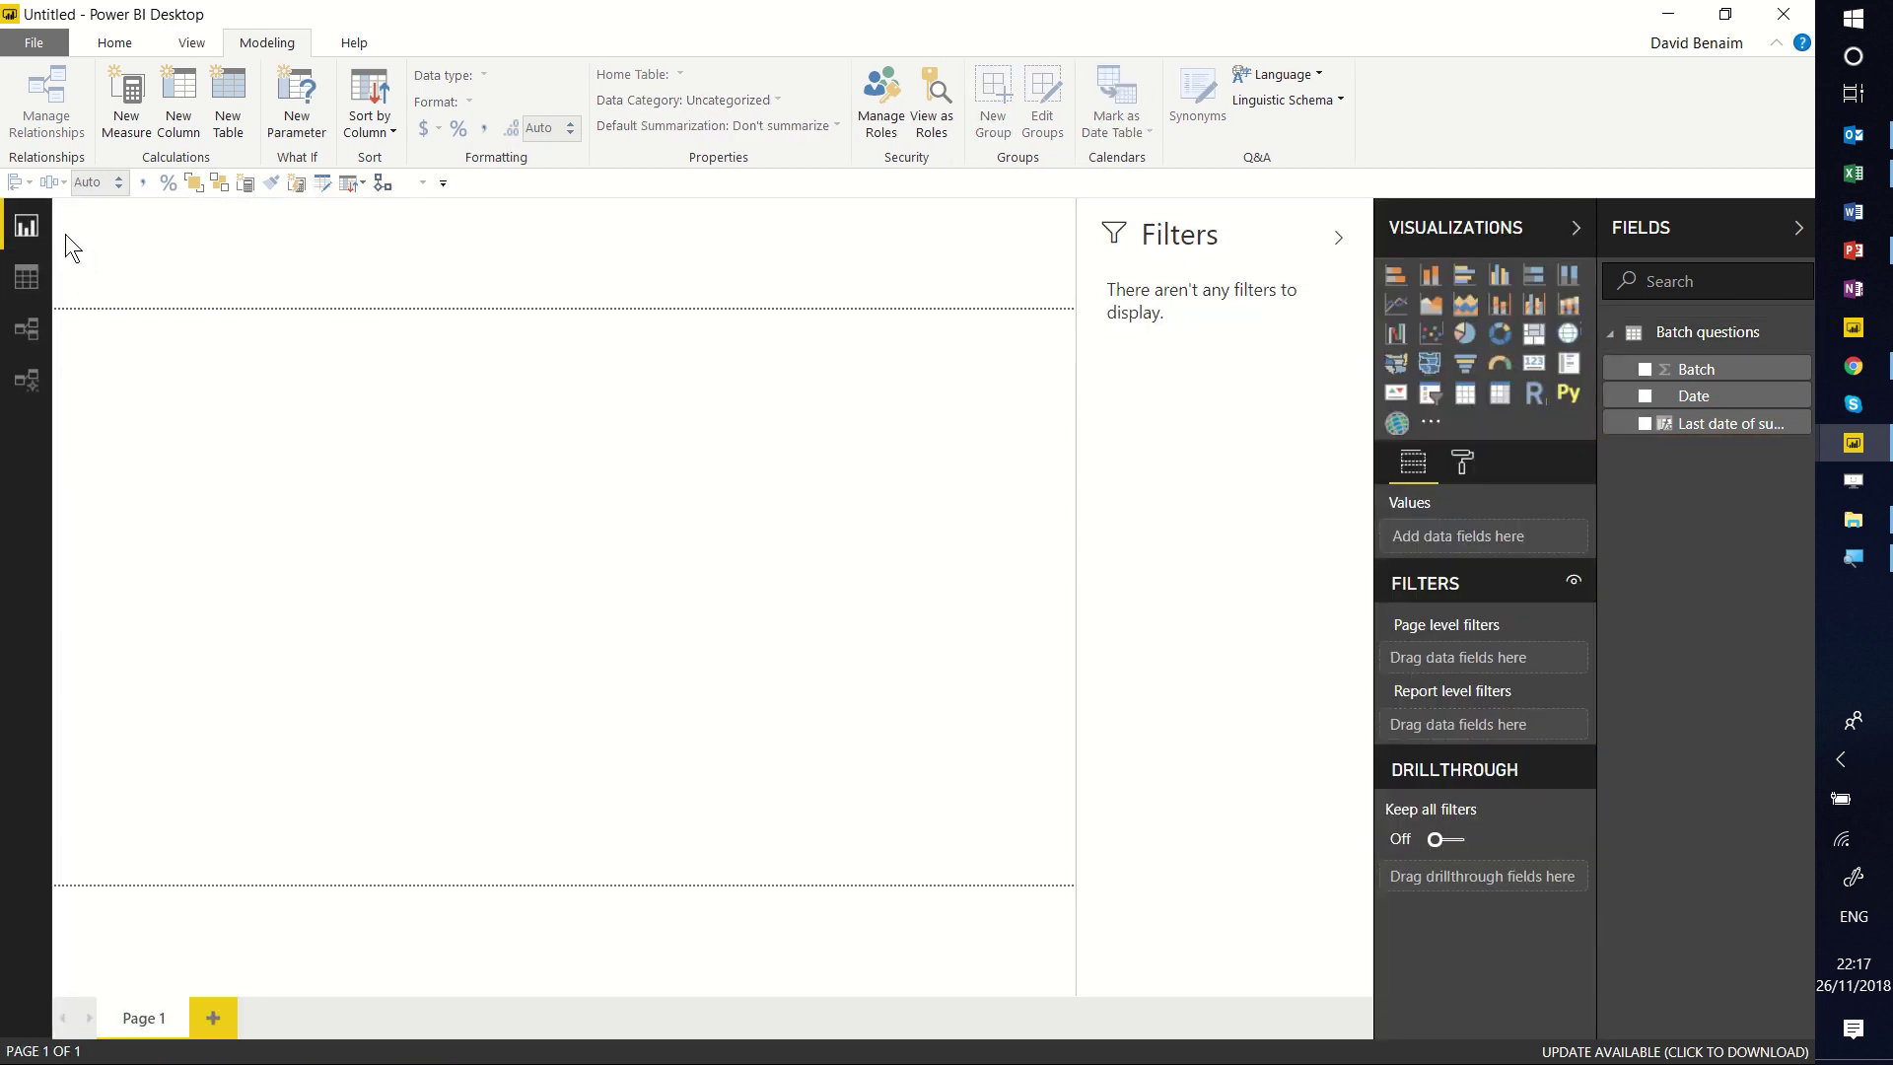
pyautogui.click(181, 49)
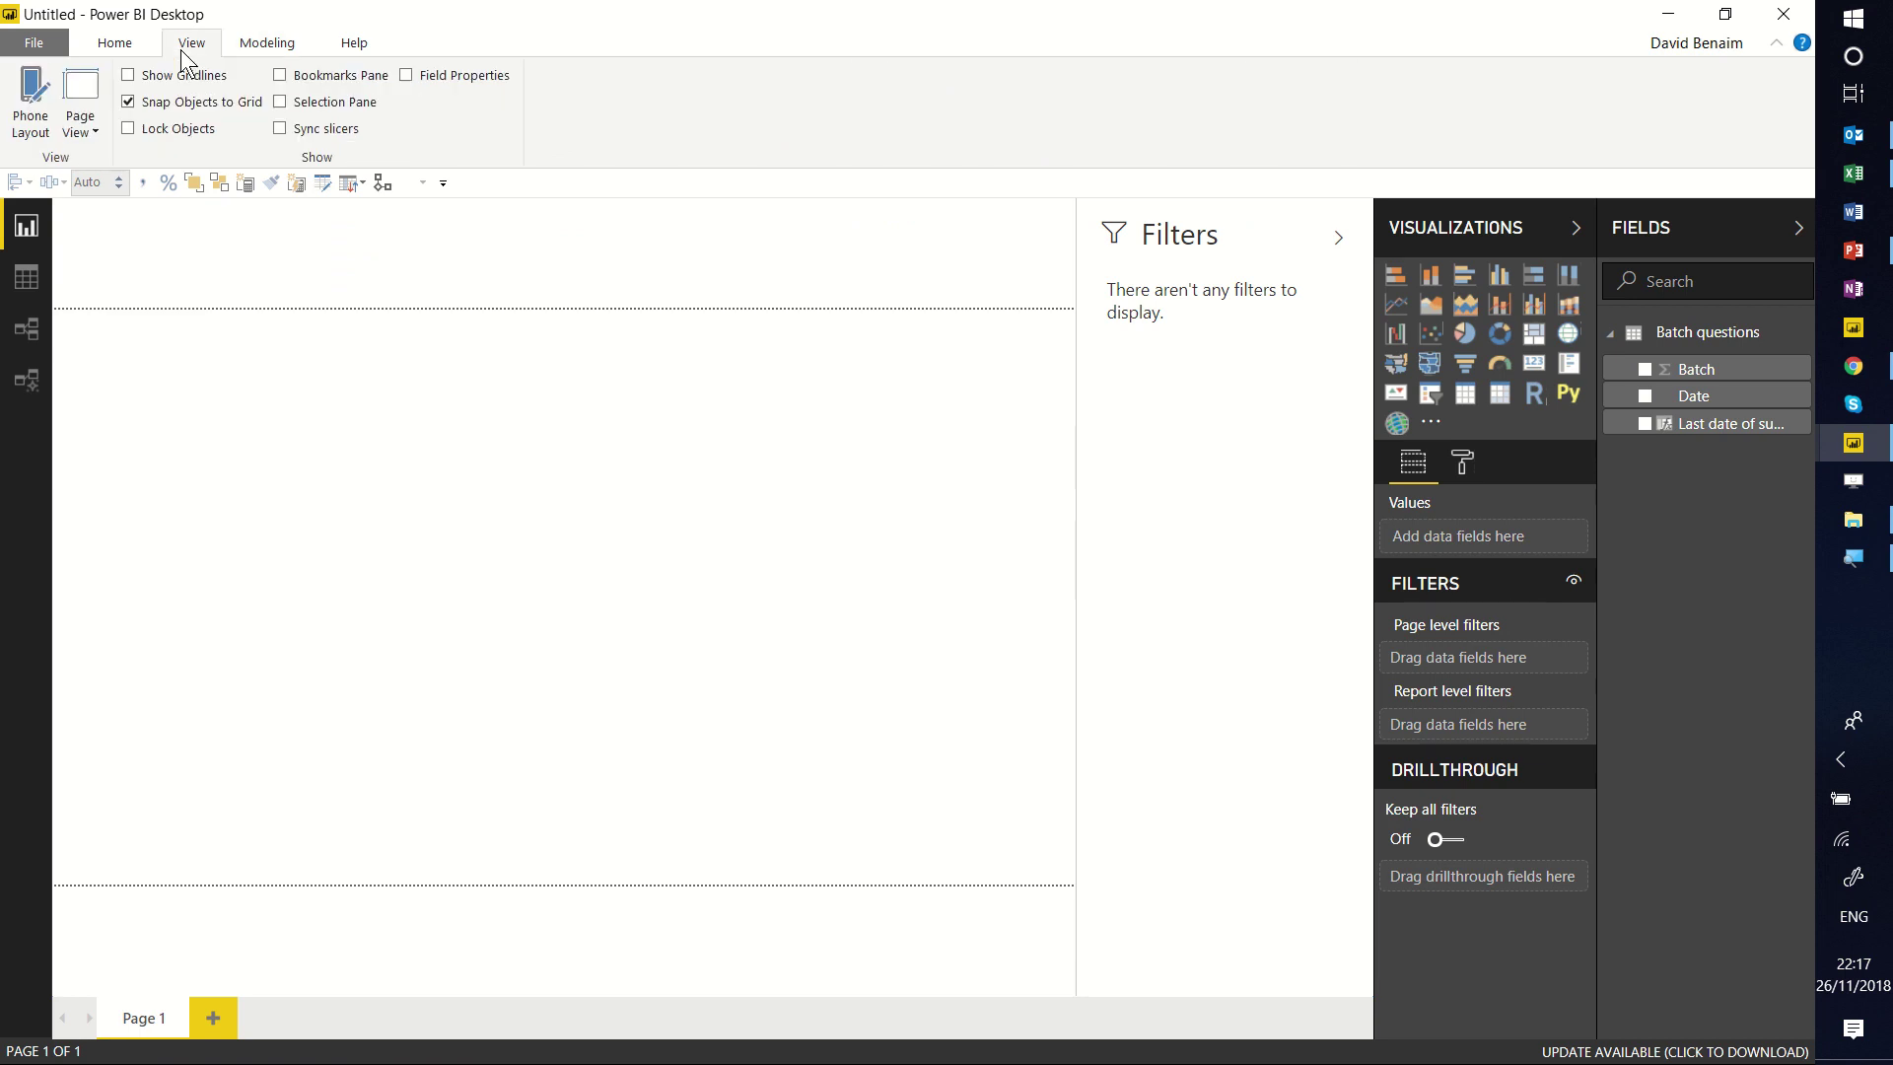
pyautogui.click(405, 75)
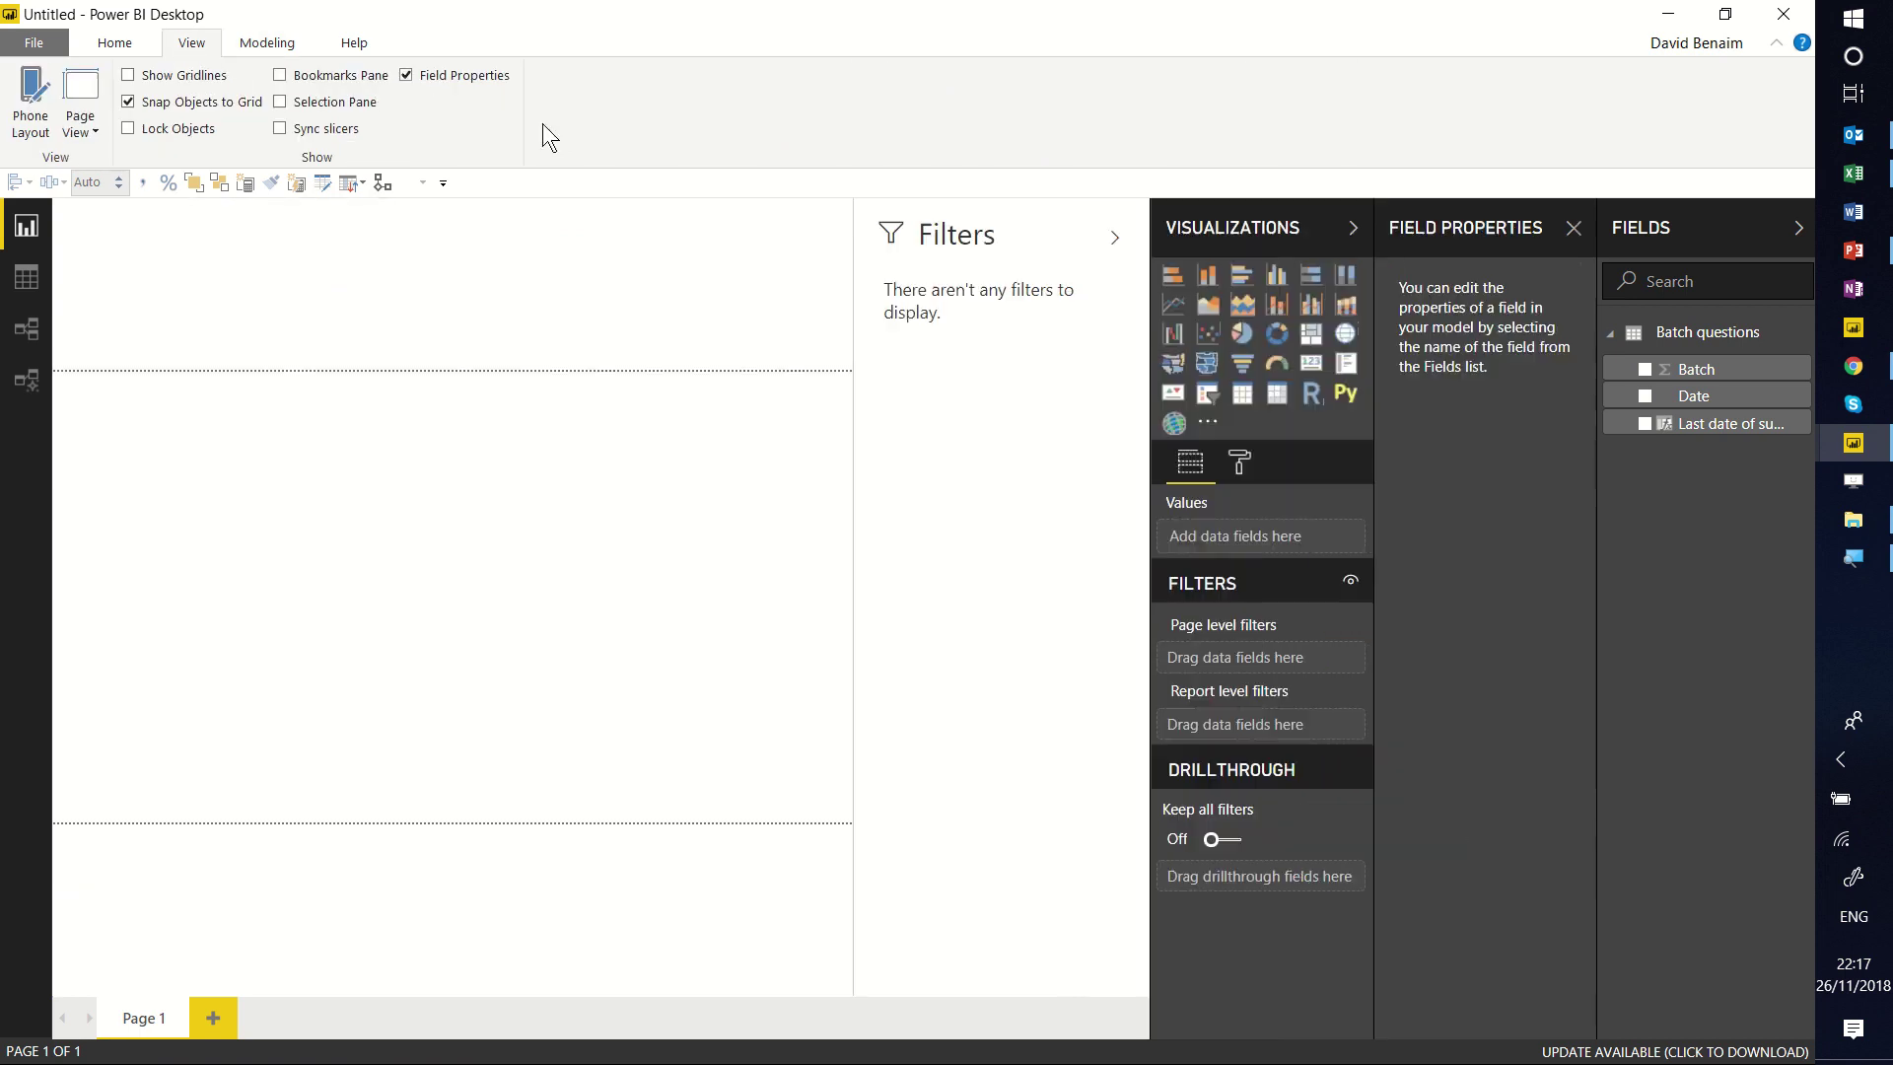
pyautogui.click(1696, 424)
pyautogui.click(1434, 373)
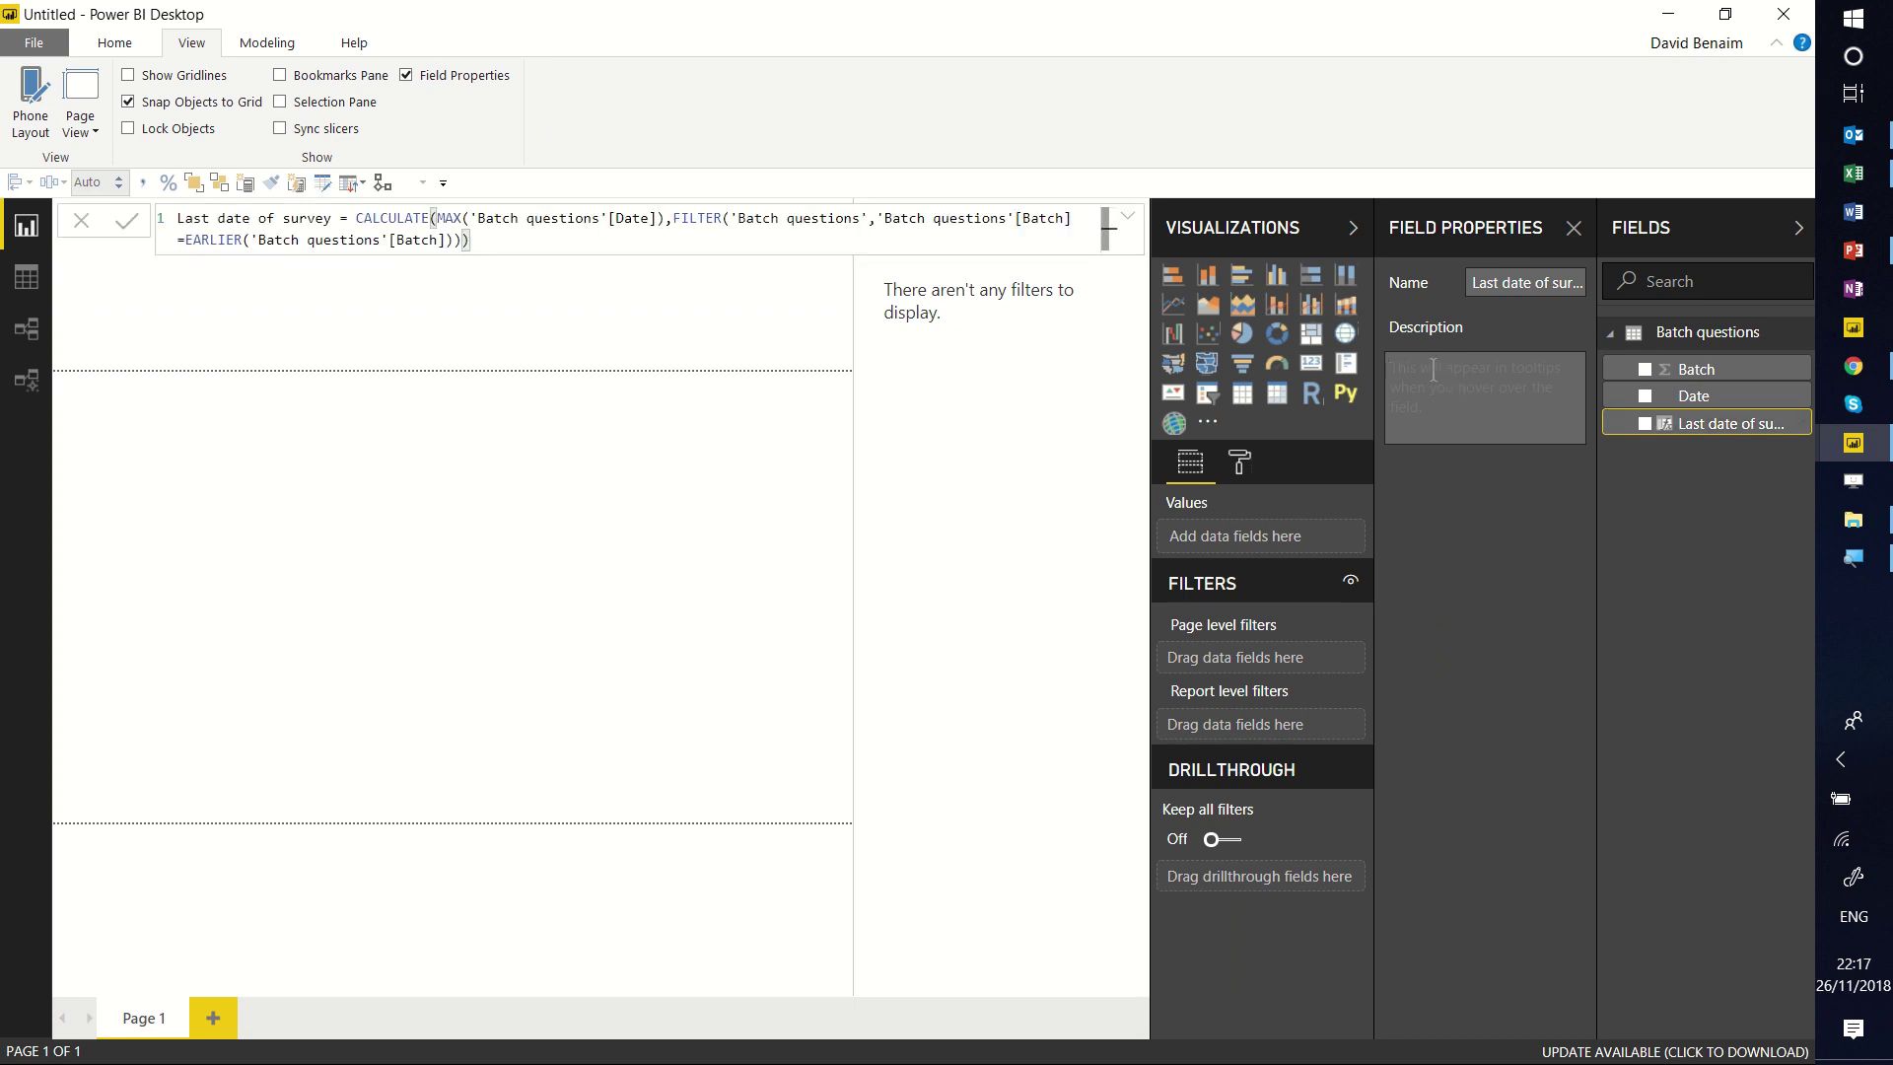
pyautogui.write('this is what it means')
pyautogui.click(1575, 241)
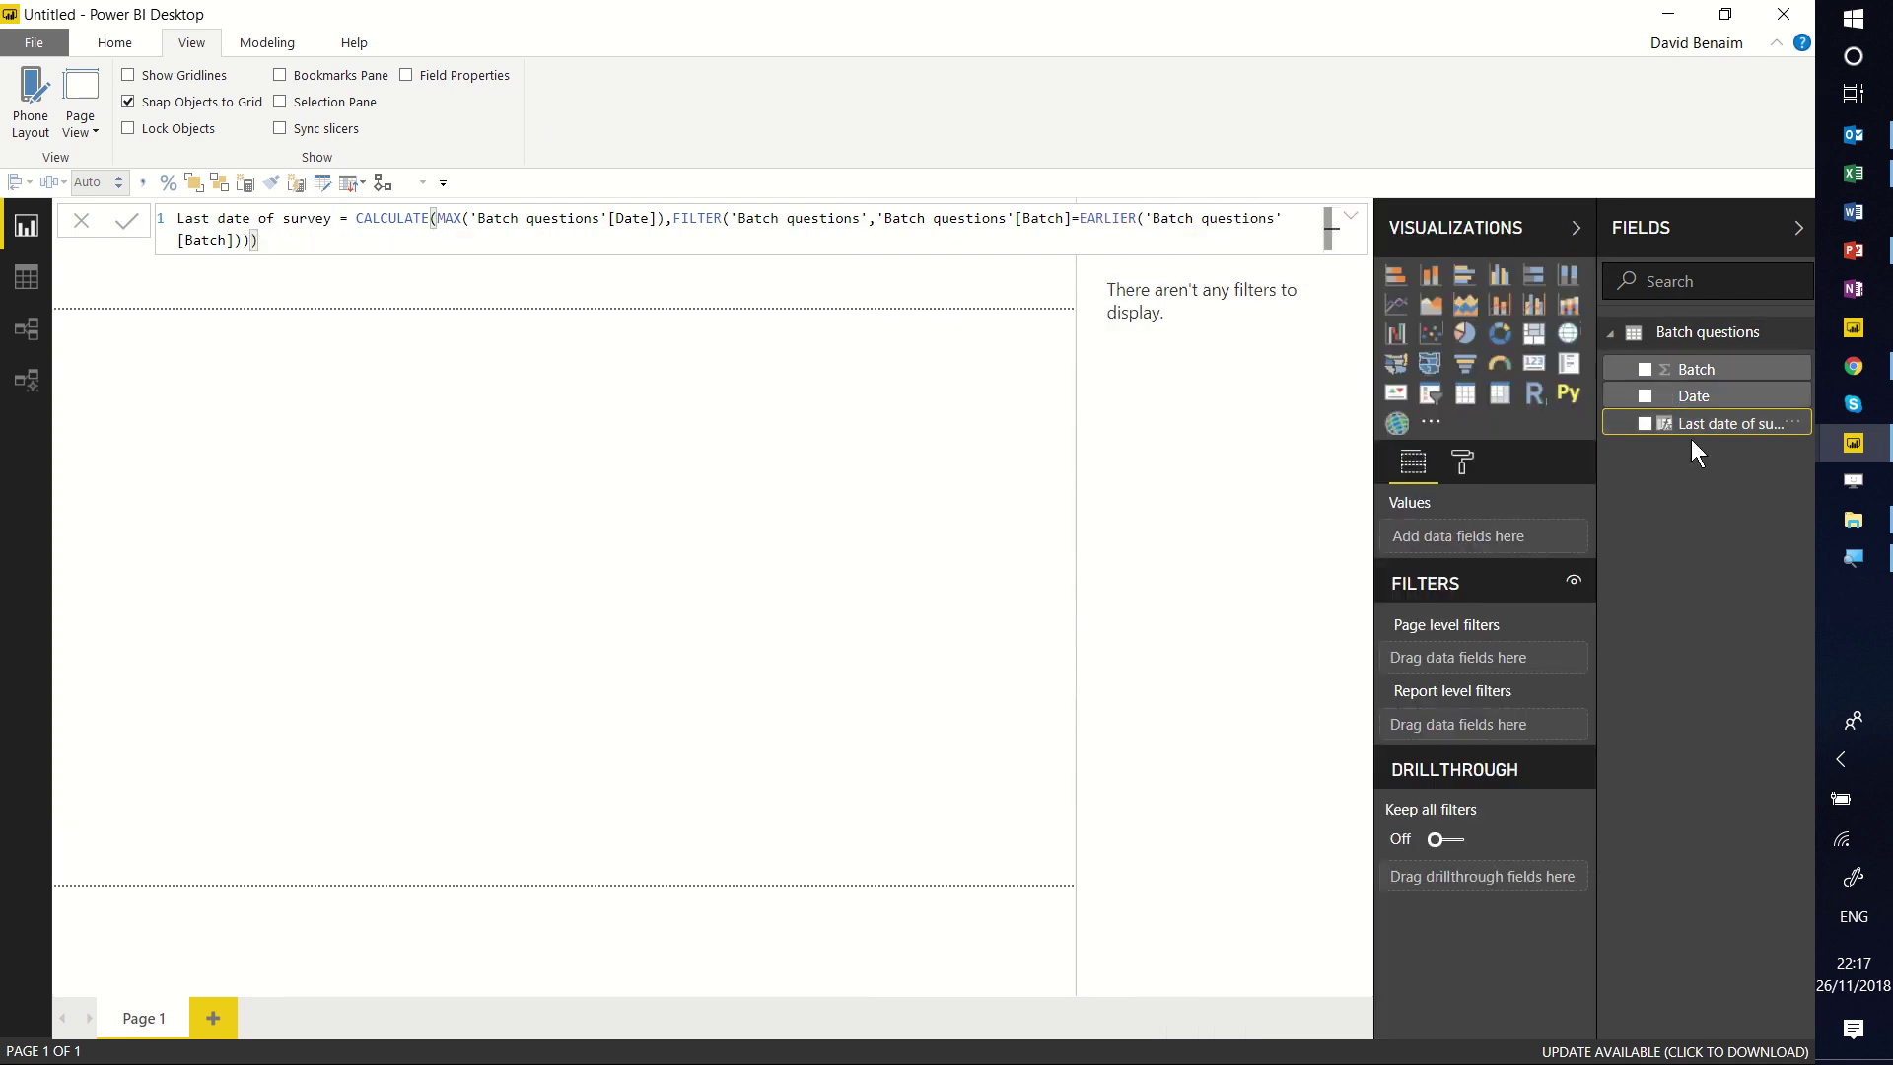
pyautogui.moveTo(1692, 431)
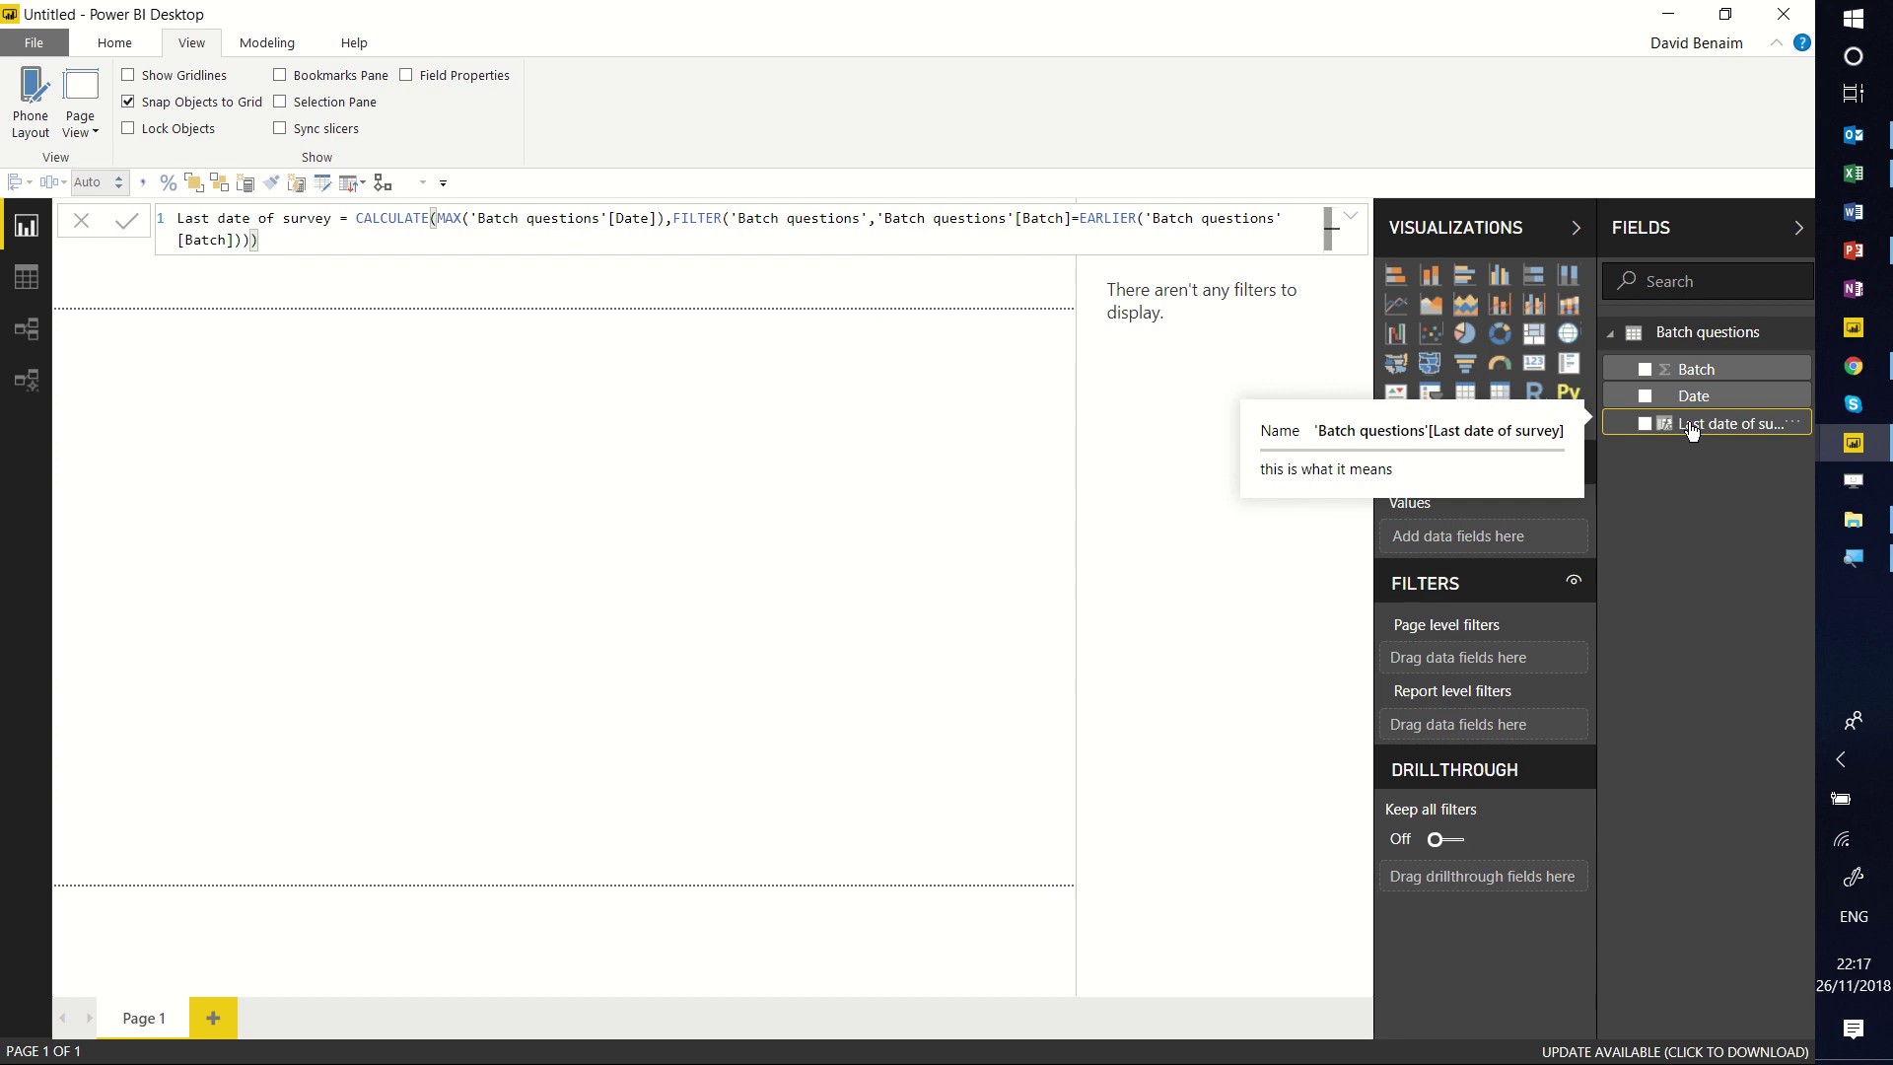
pyautogui.click(27, 266)
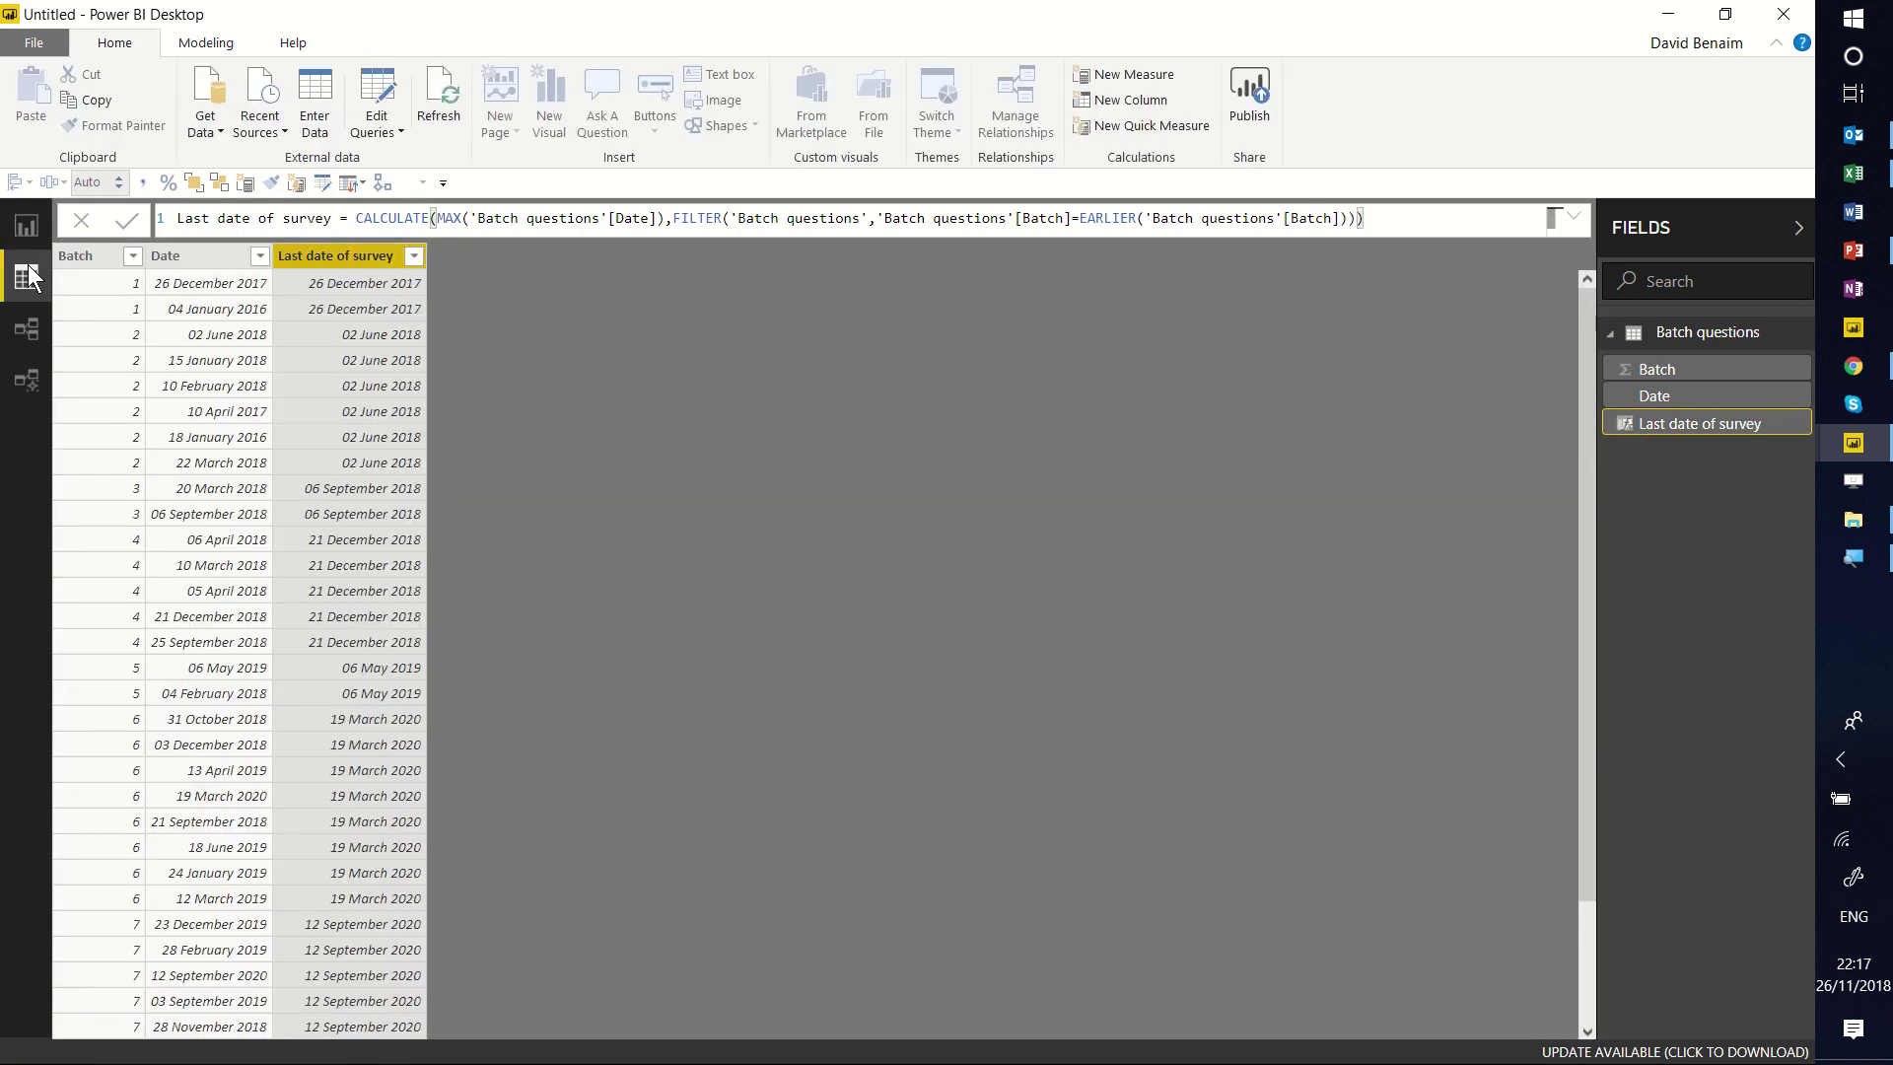
pyautogui.click(1145, 218)
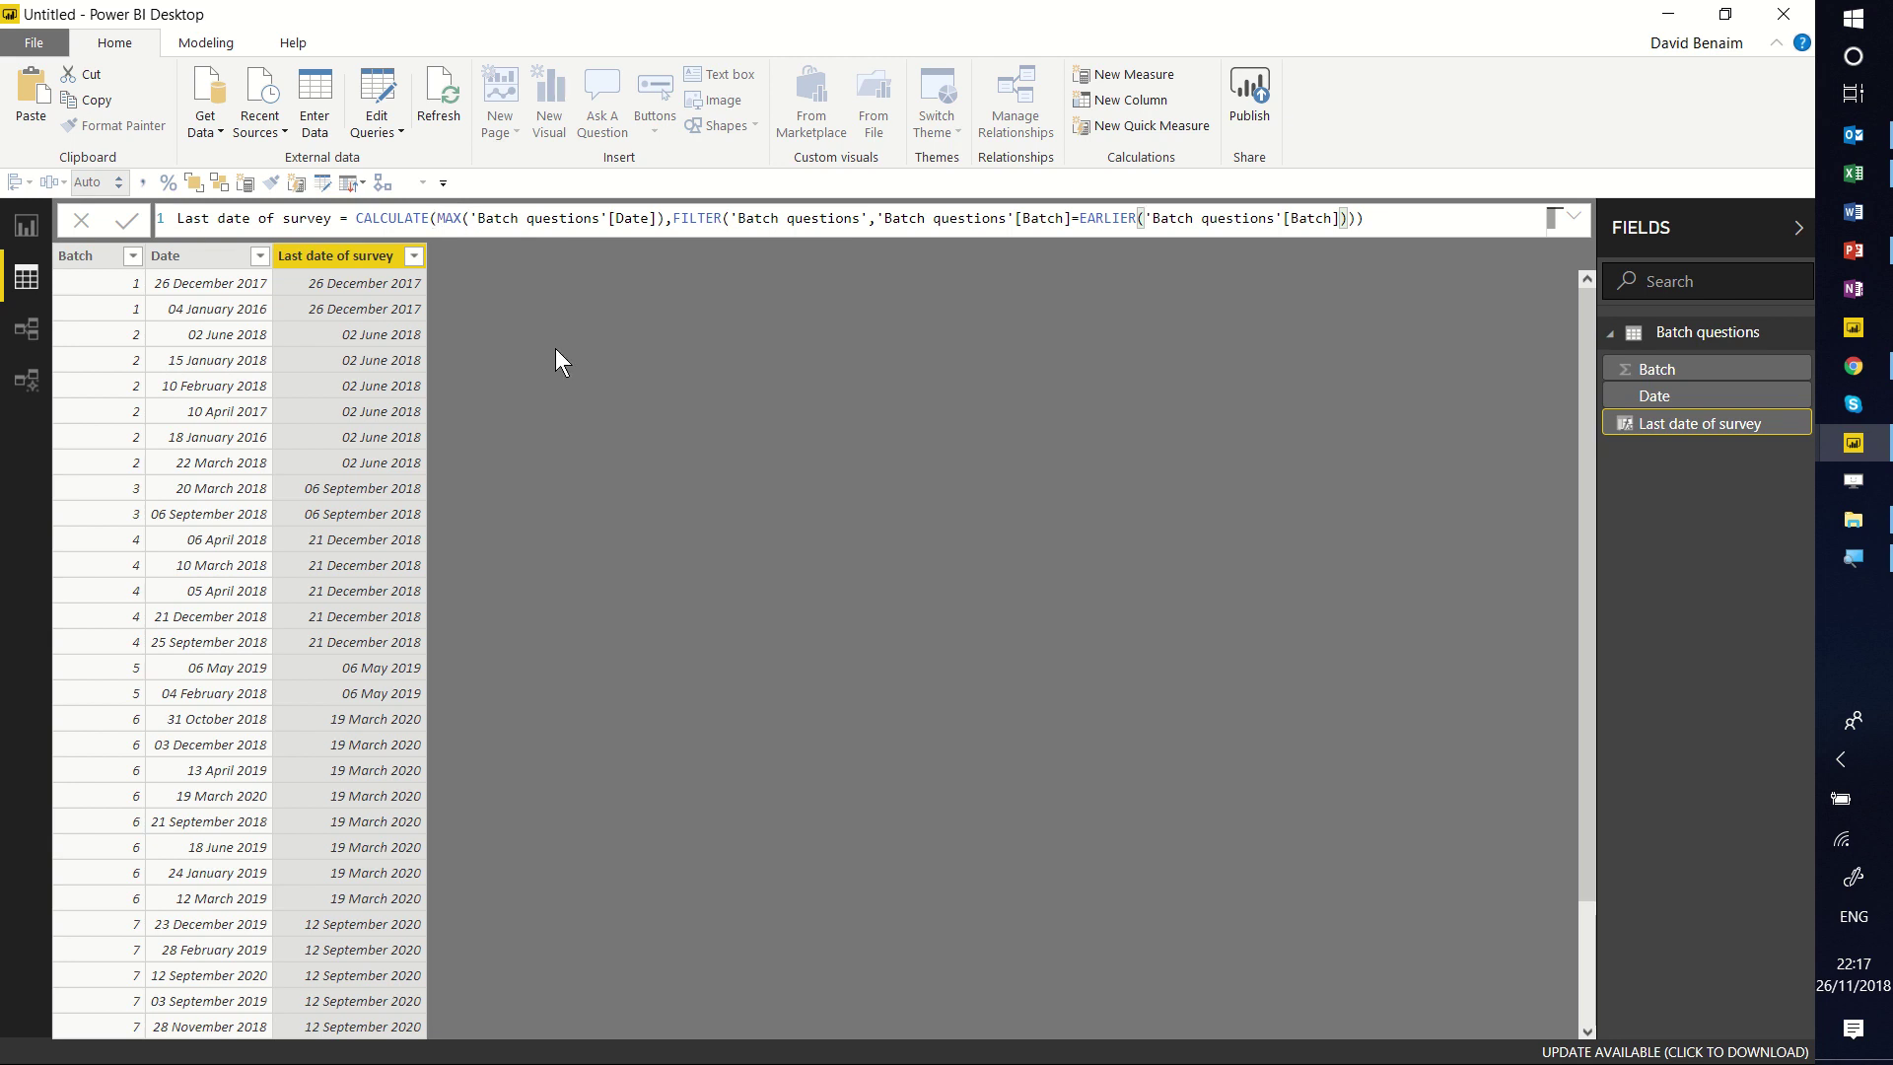
pyautogui.moveTo(672, 218); pyautogui.dragTo(731, 219)
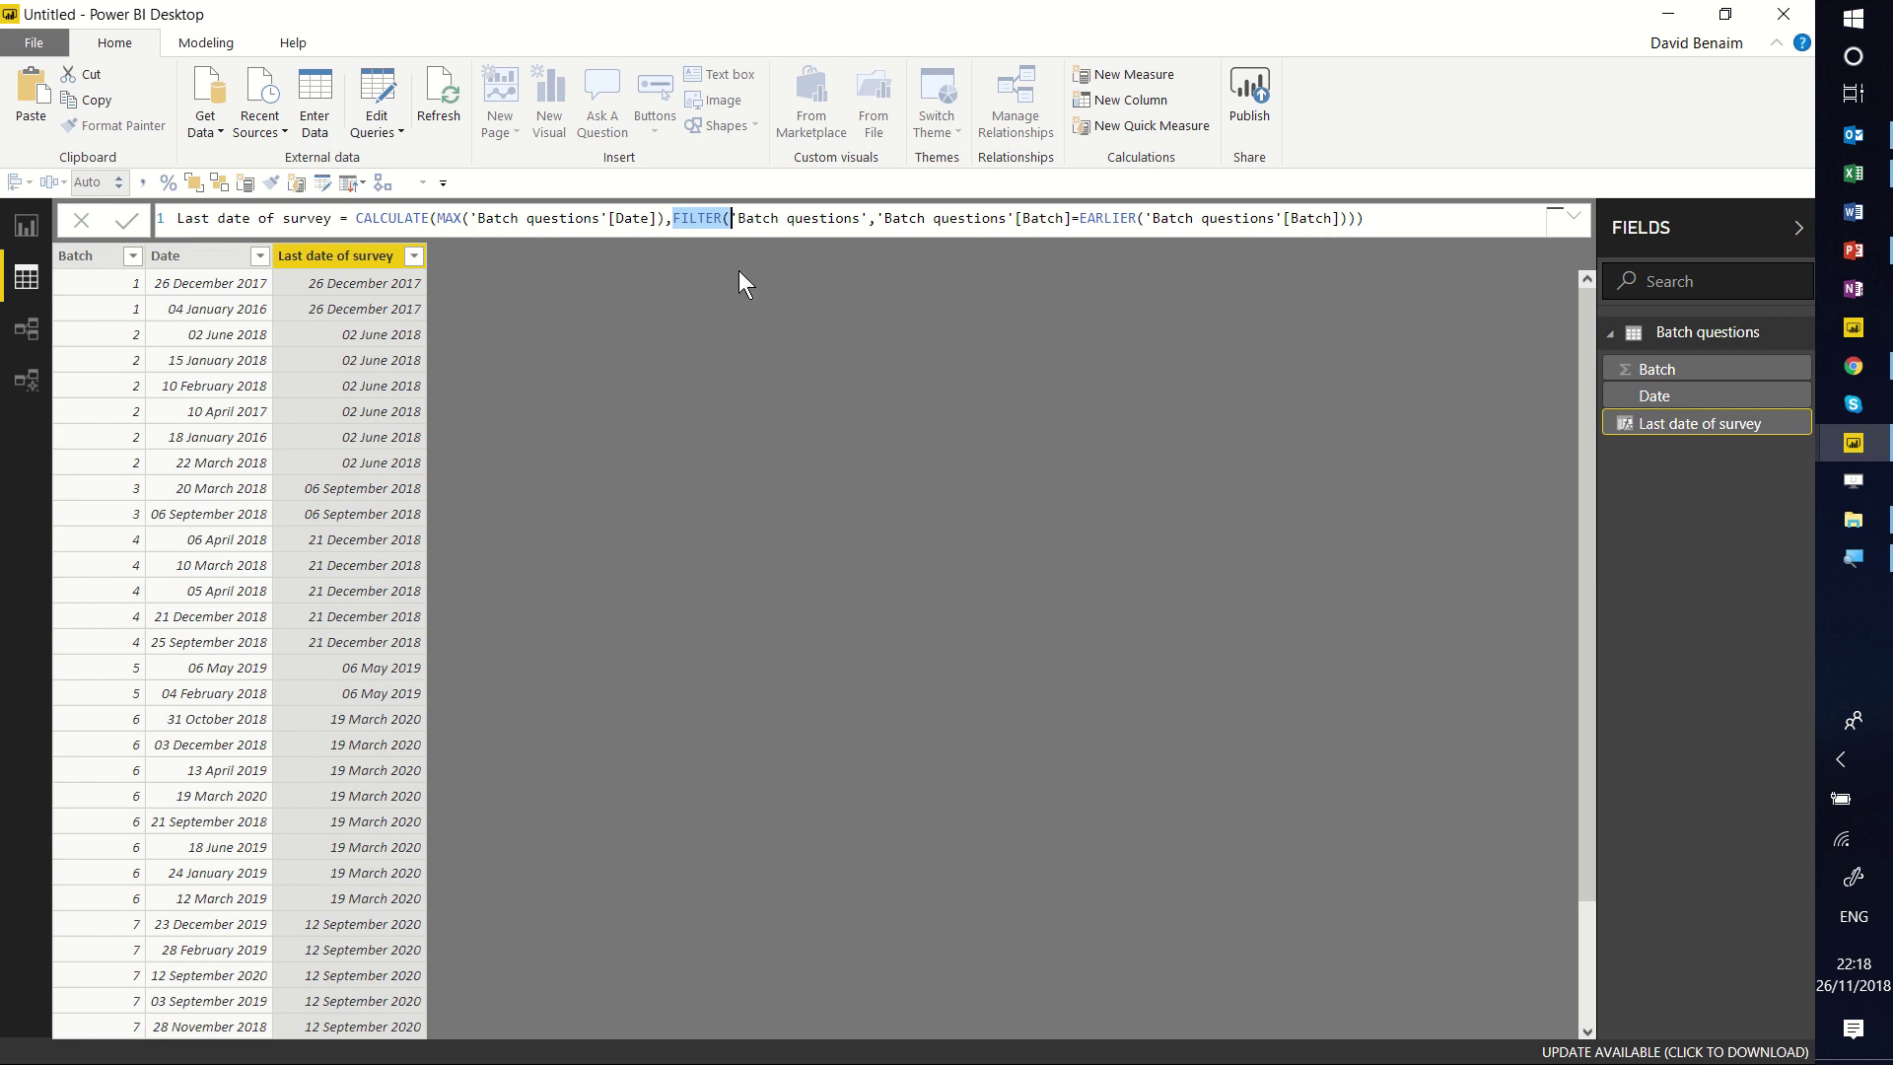
pyautogui.click(774, 221)
pyautogui.moveTo(874, 218); pyautogui.dragTo(1072, 218)
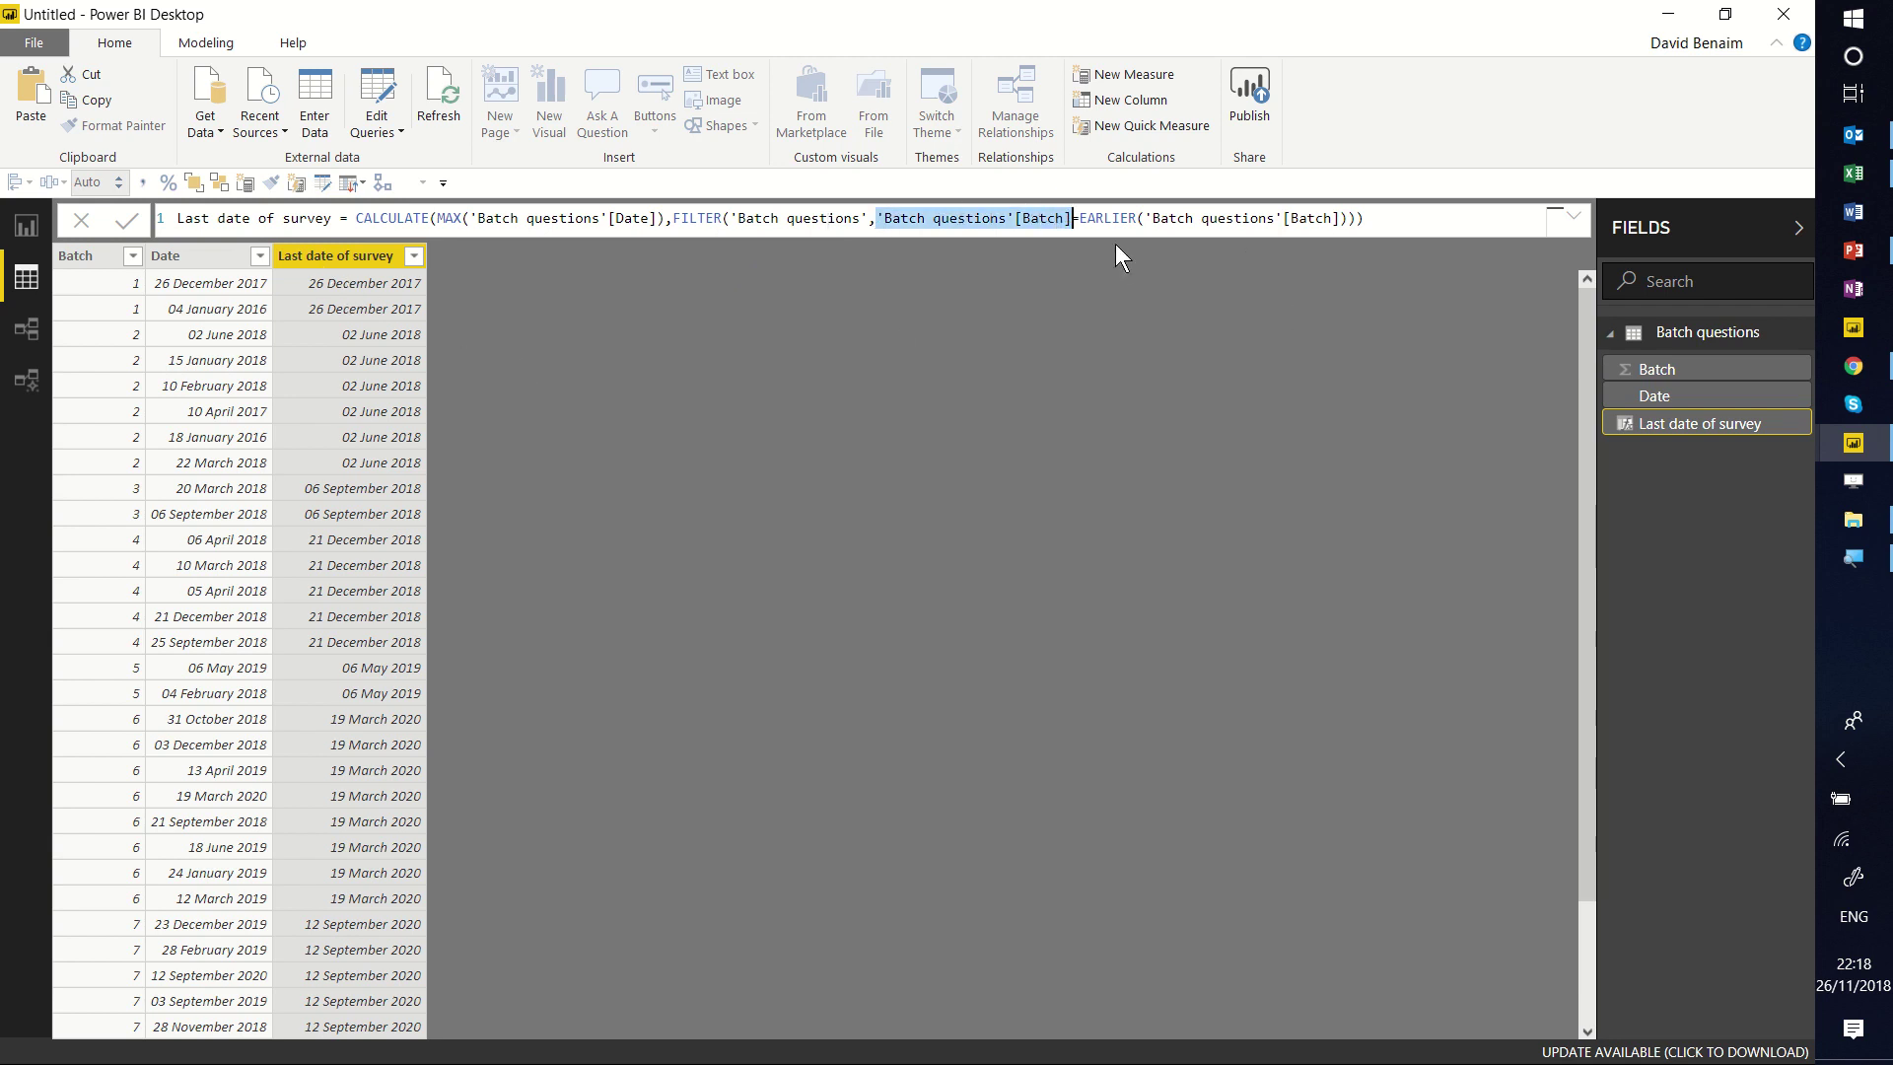
pyautogui.moveTo(1079, 218); pyautogui.dragTo(1353, 218)
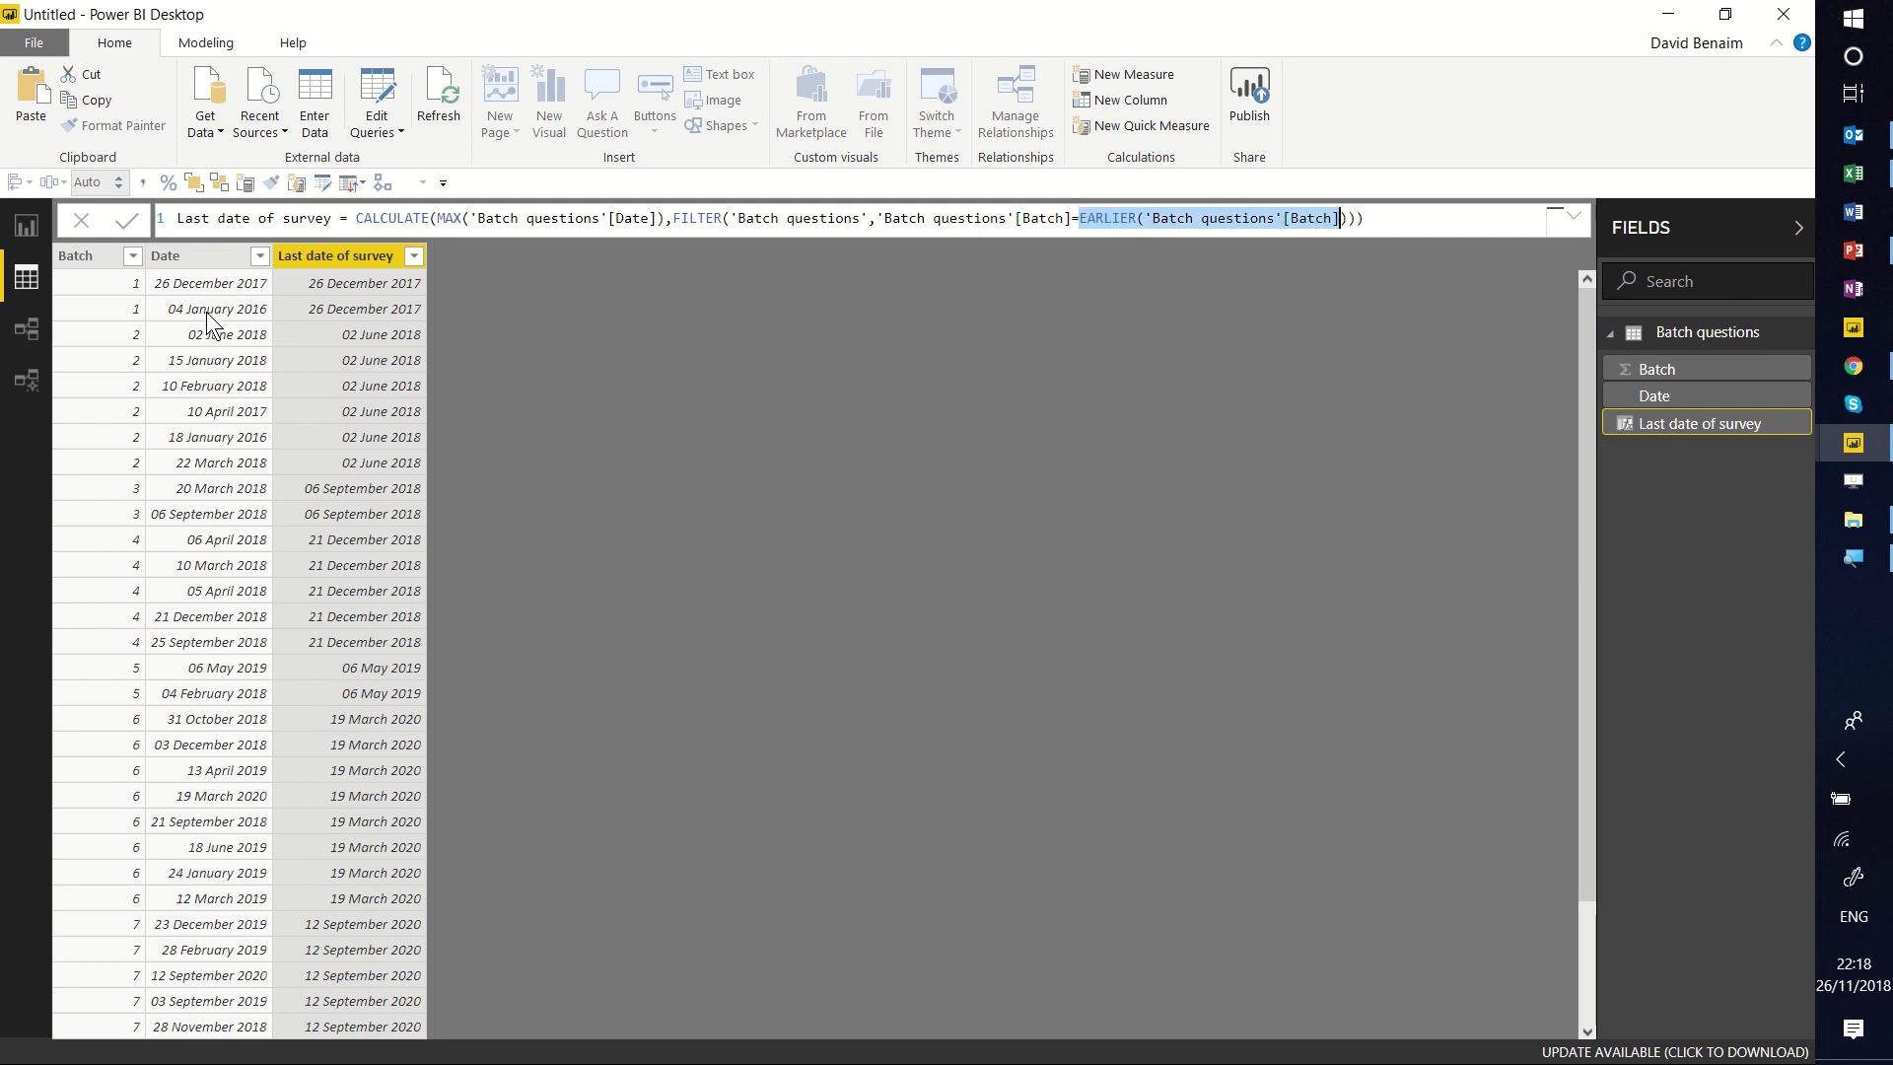
pyautogui.click(120, 363)
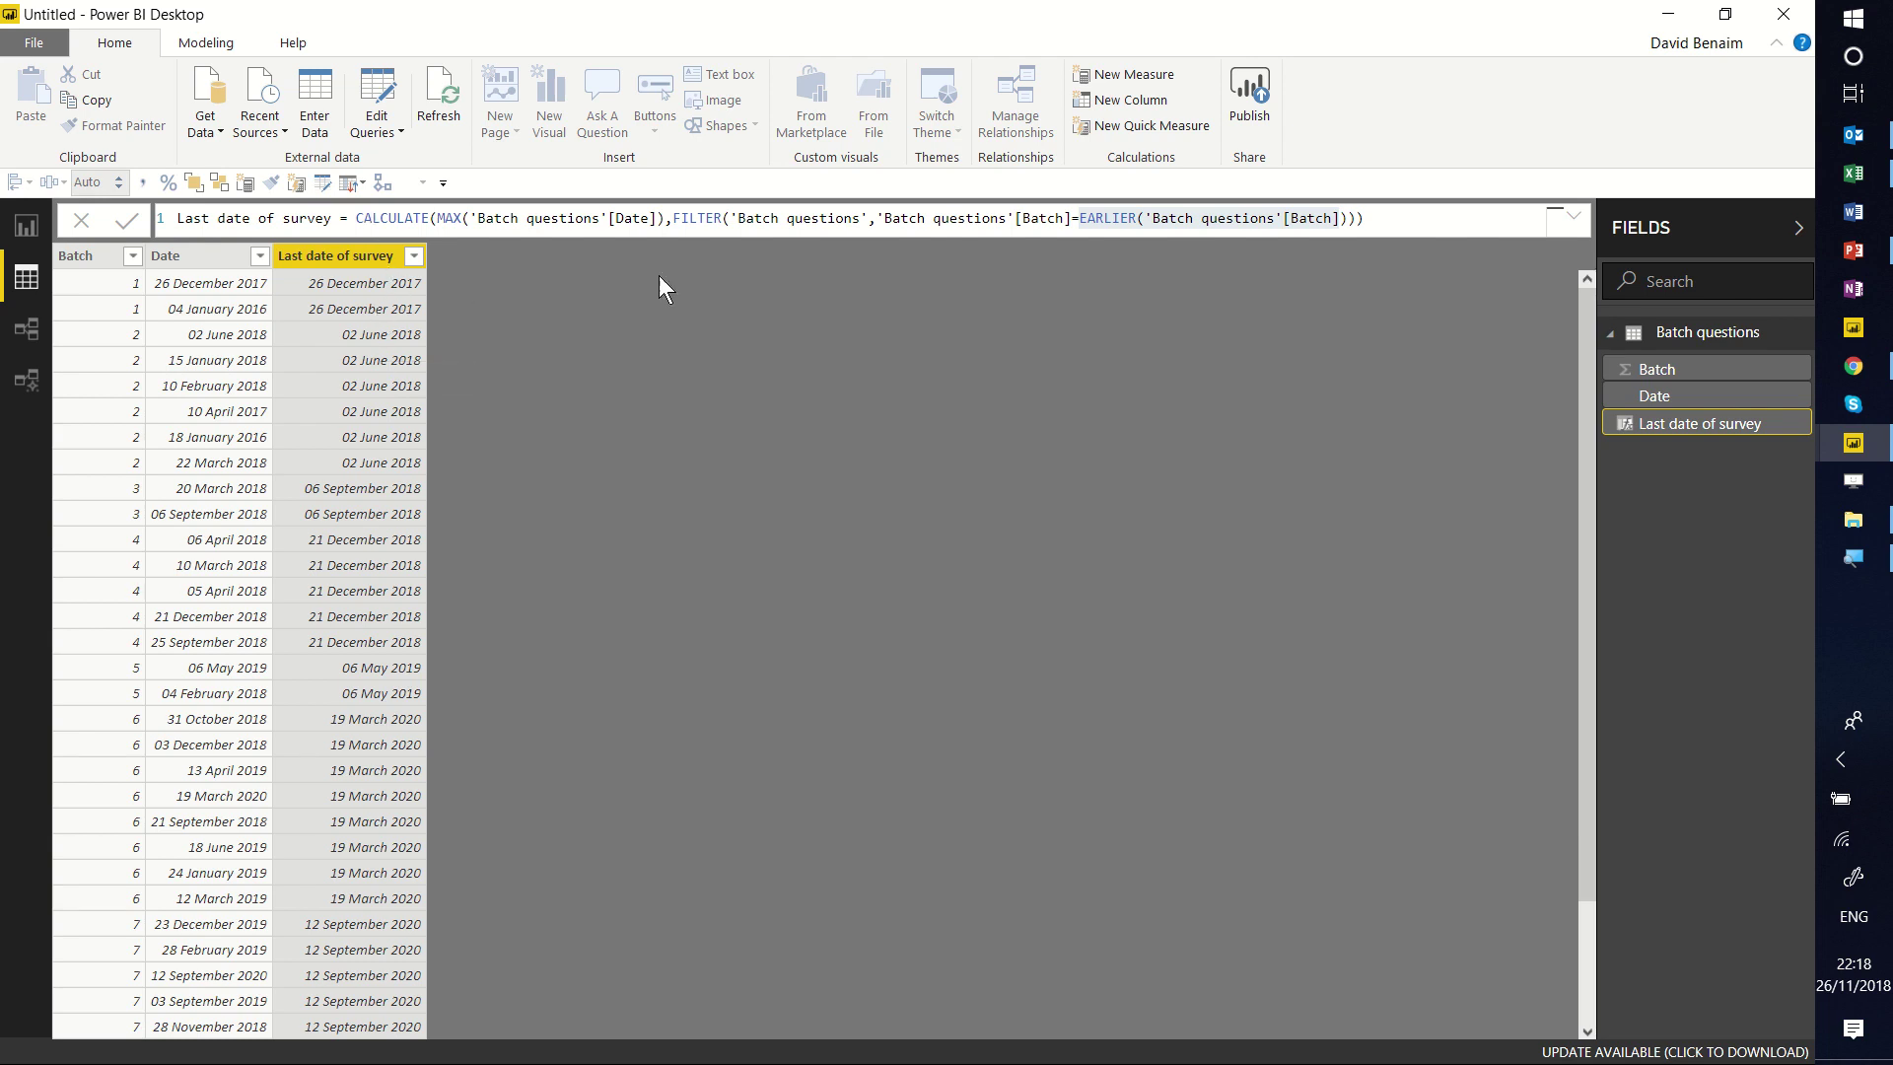
pyautogui.click(1394, 223)
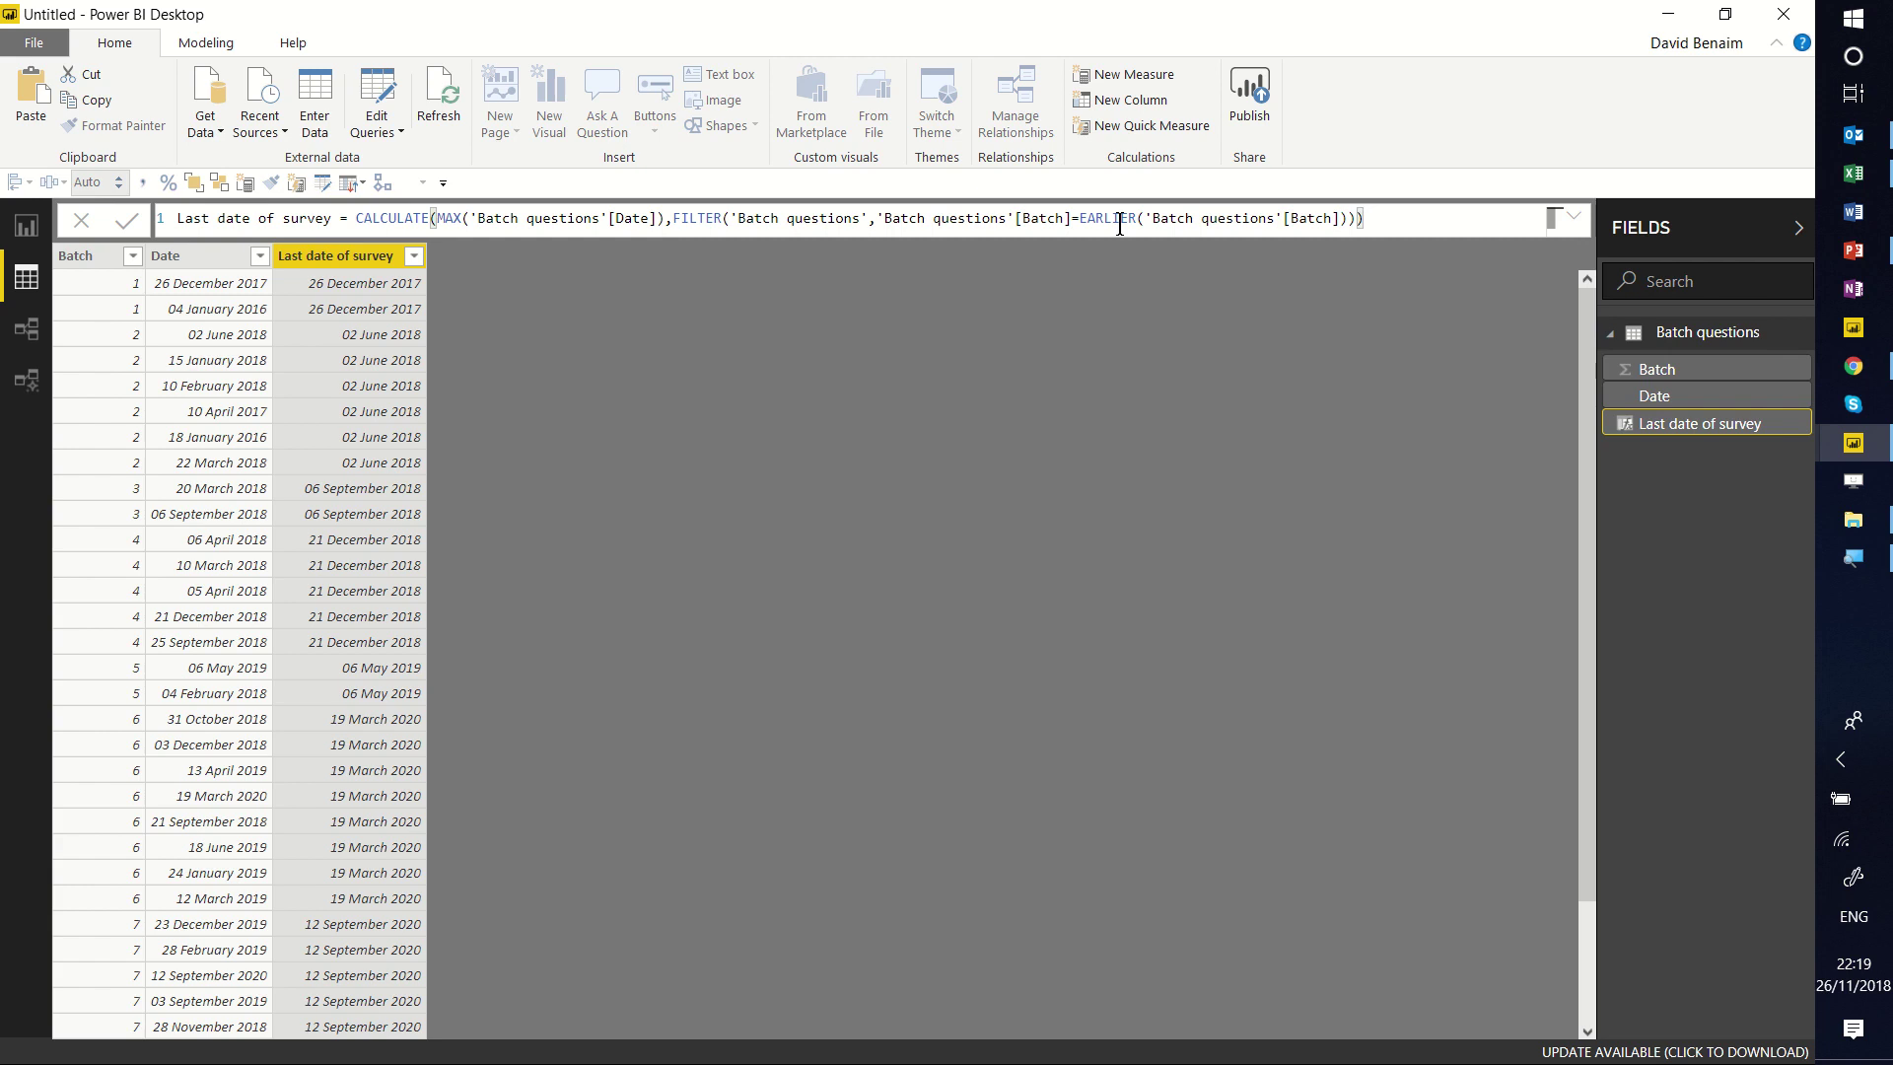
pyautogui.press('Left')
pyautogui.press('Left')
pyautogui.write(',')
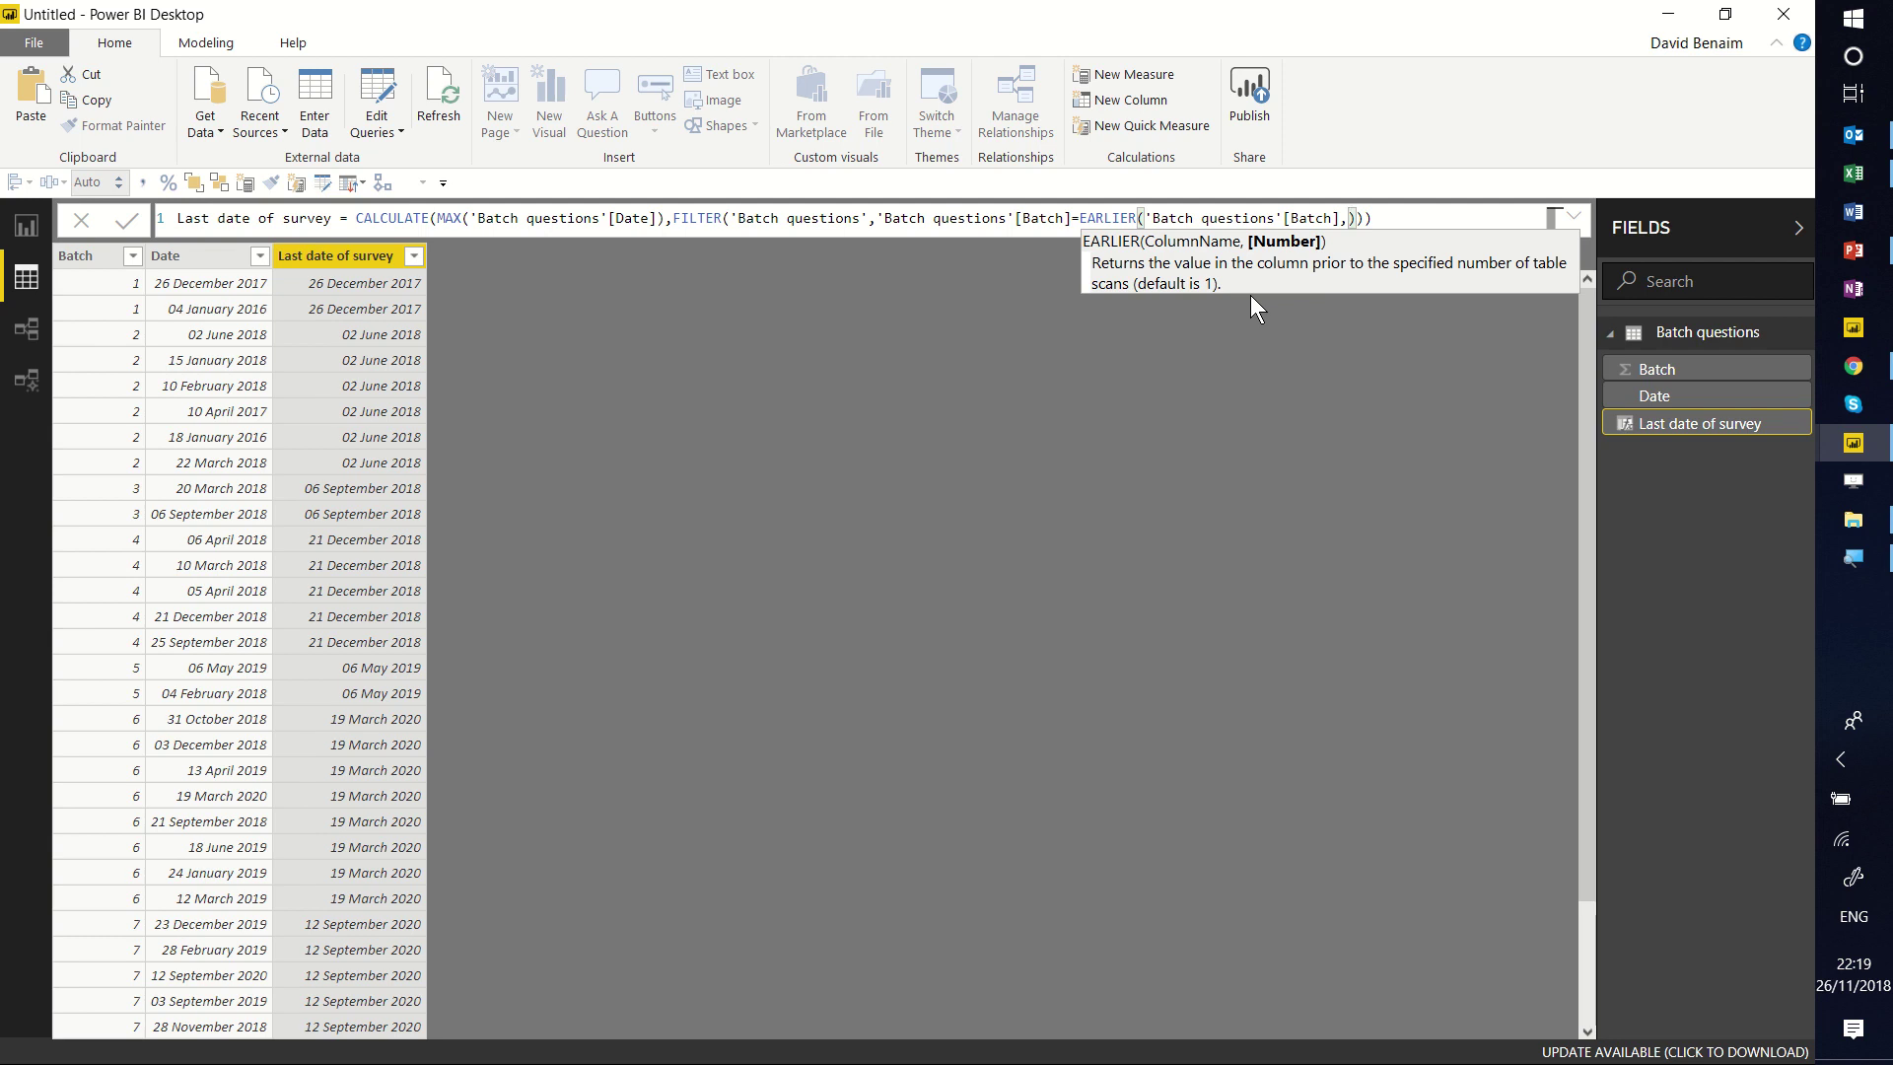
pyautogui.press('BackSpace')
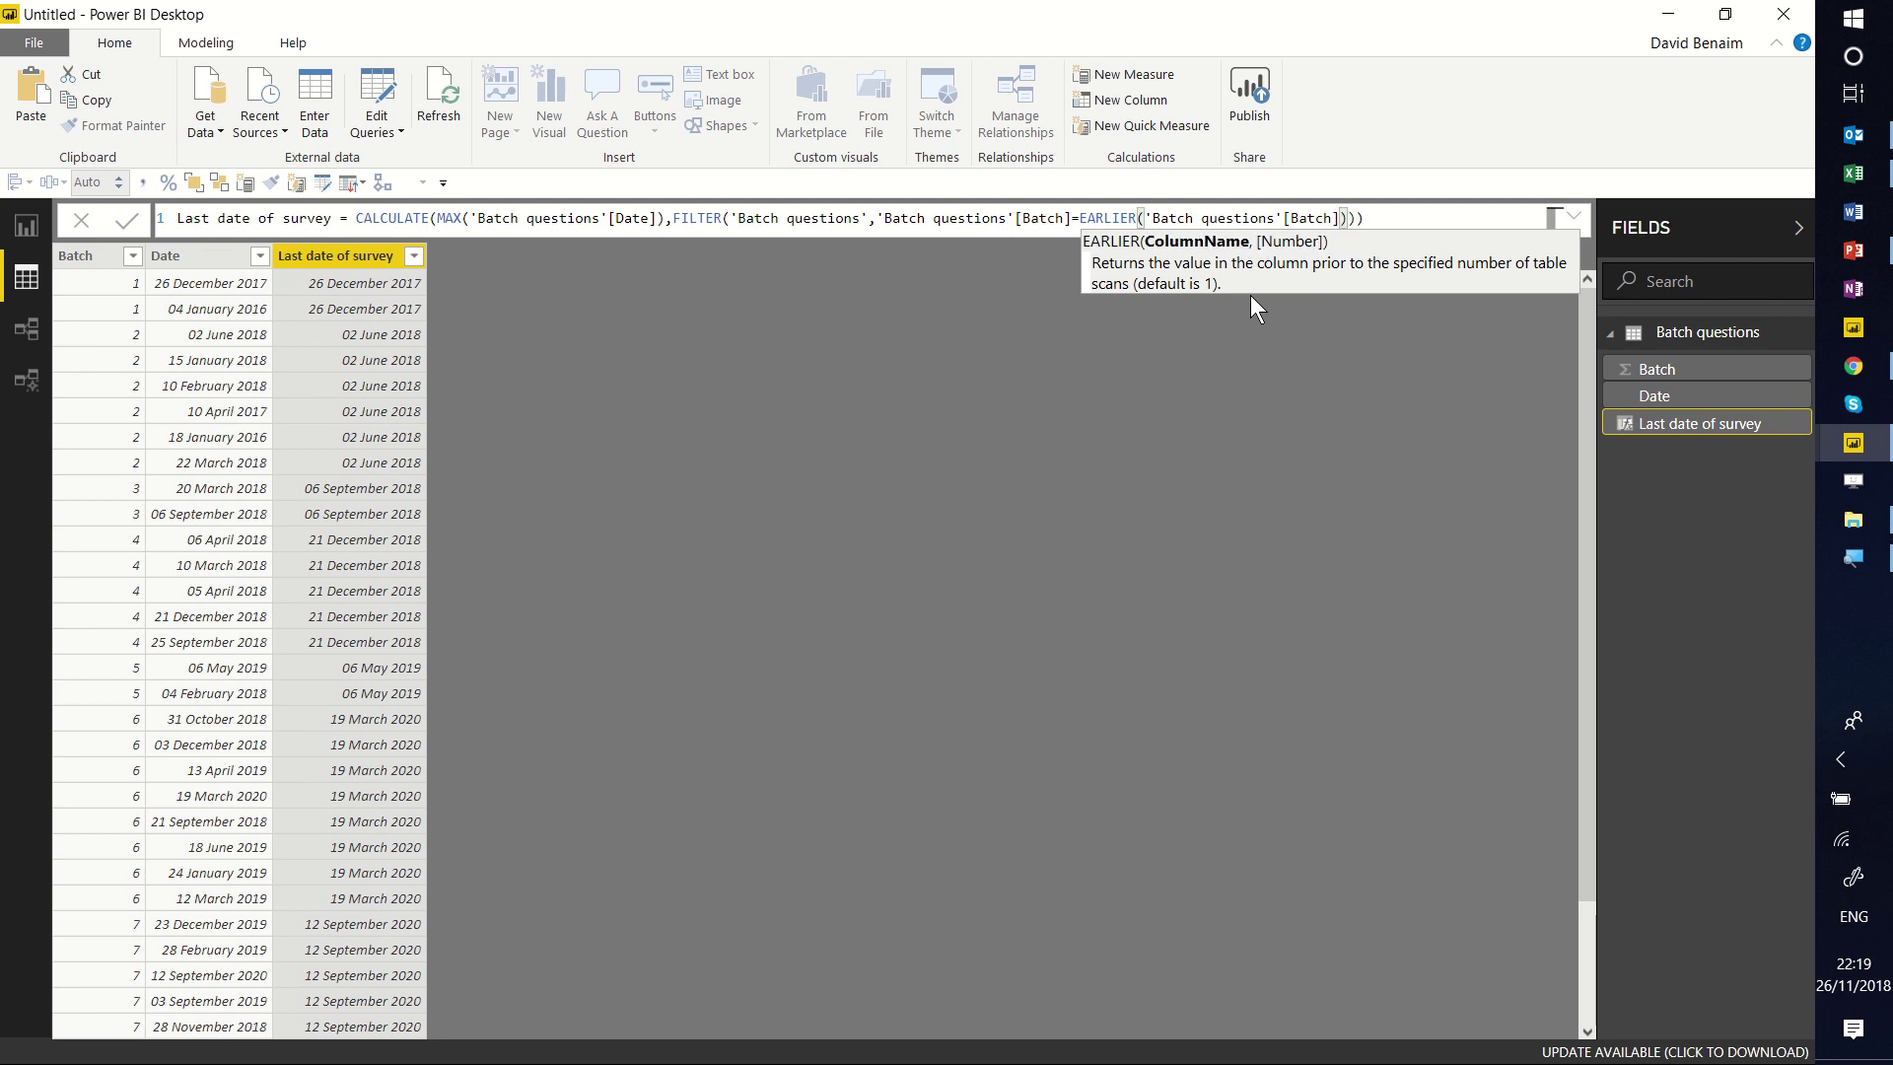
pyautogui.write(')')
pyautogui.press('End')
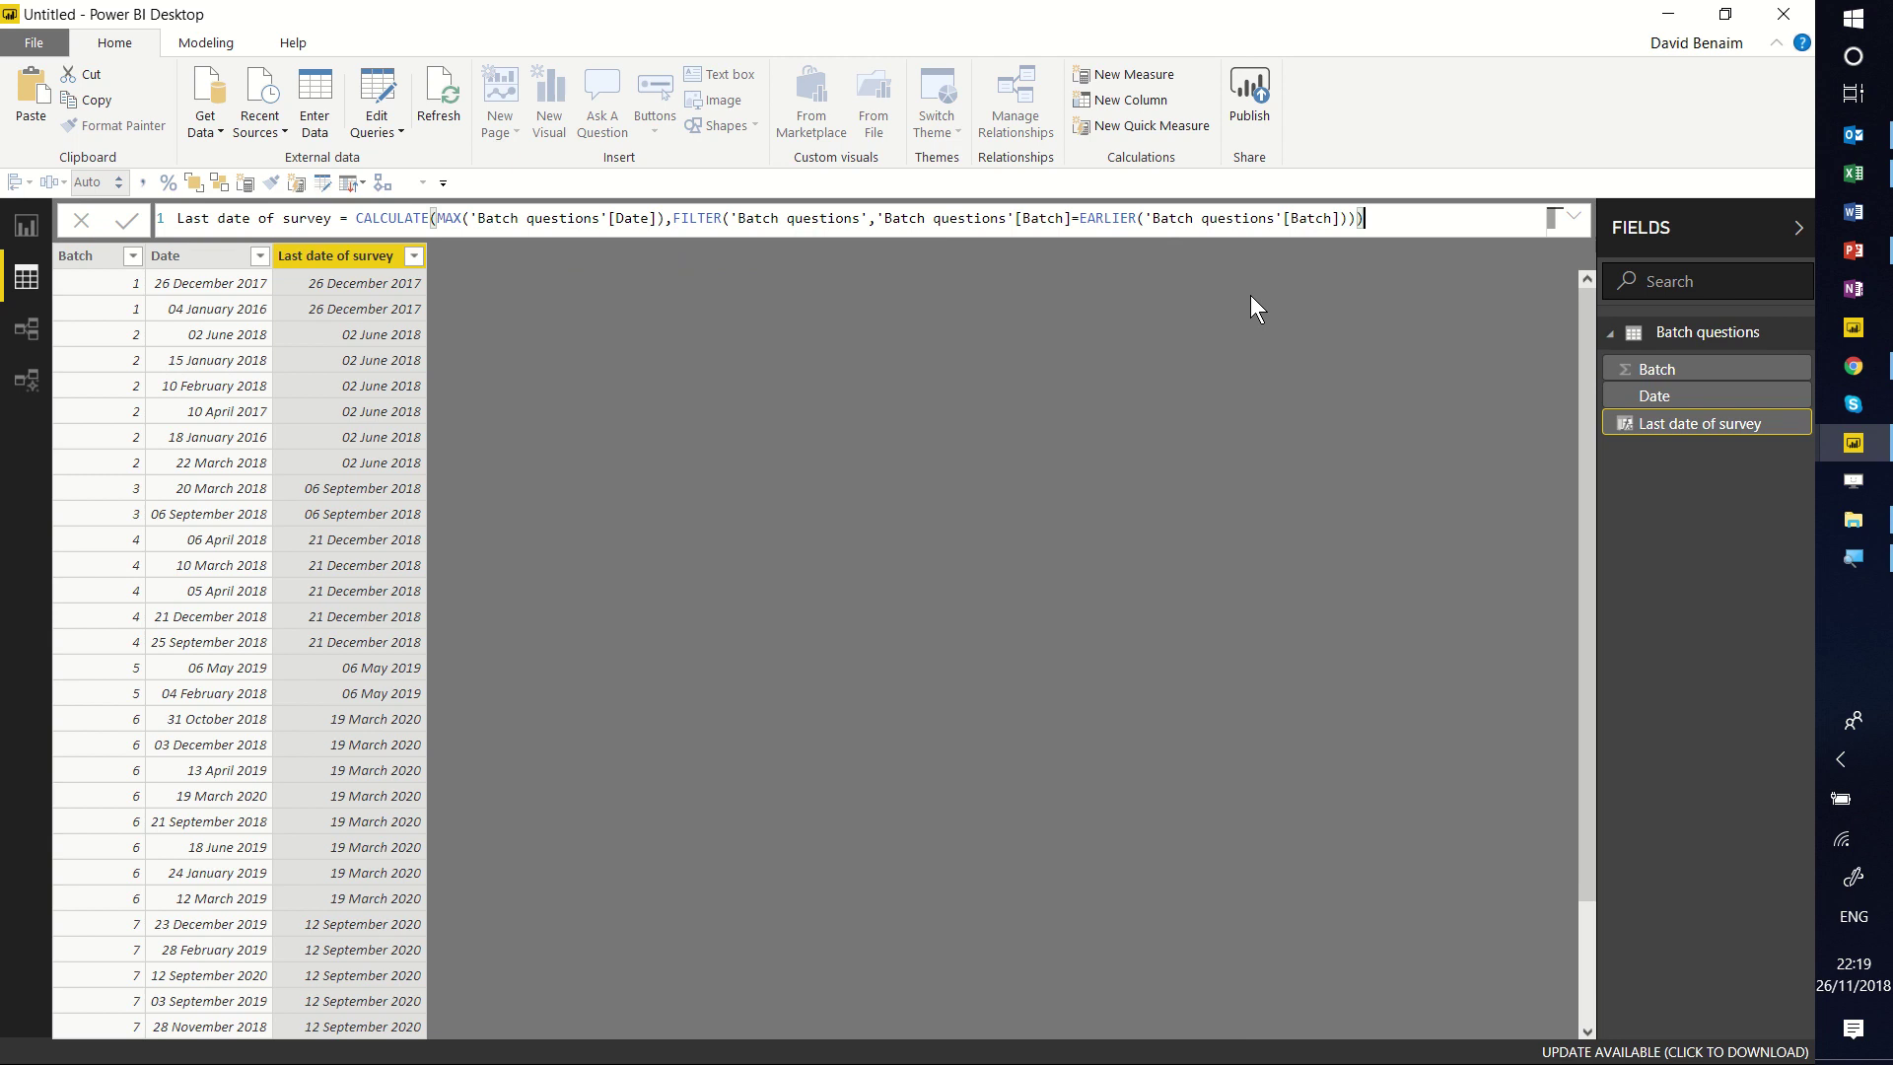